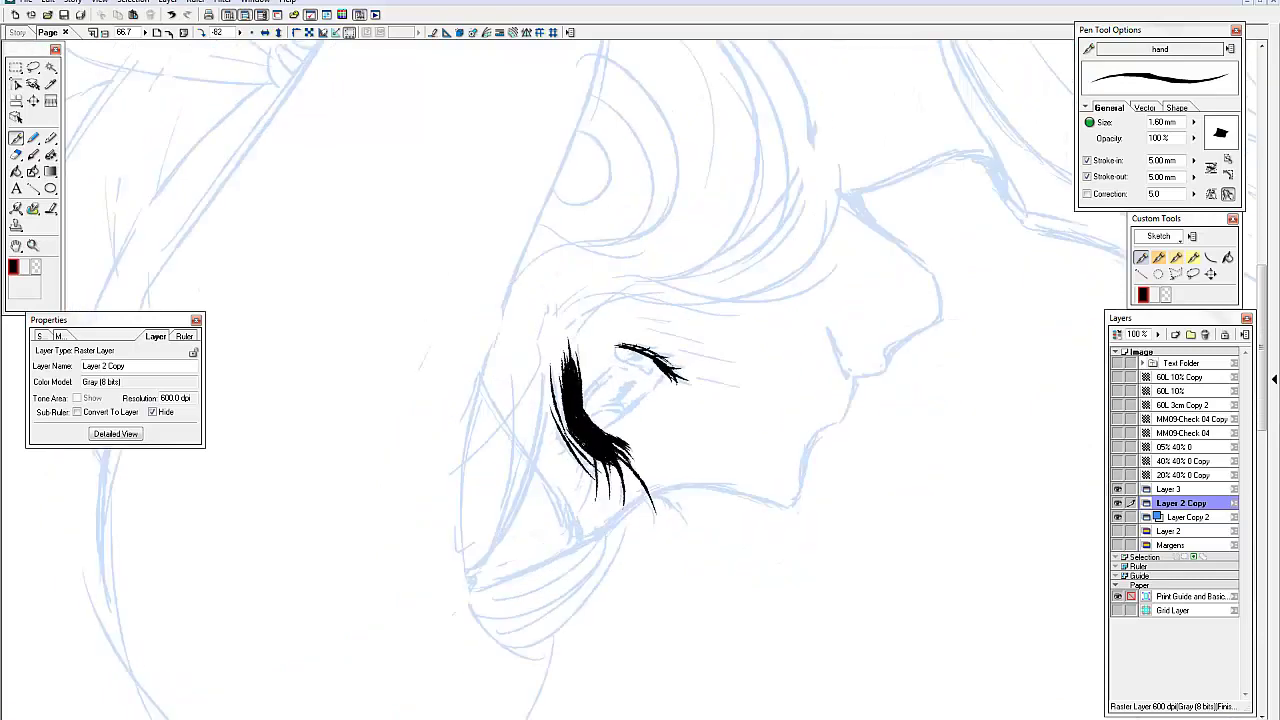
Ink the iris outline and its inner shading, then add thin hatching lines on the cheek below the eye
left_click_drag(660, 414, 646, 488)
left_click_drag(688, 376, 676, 450)
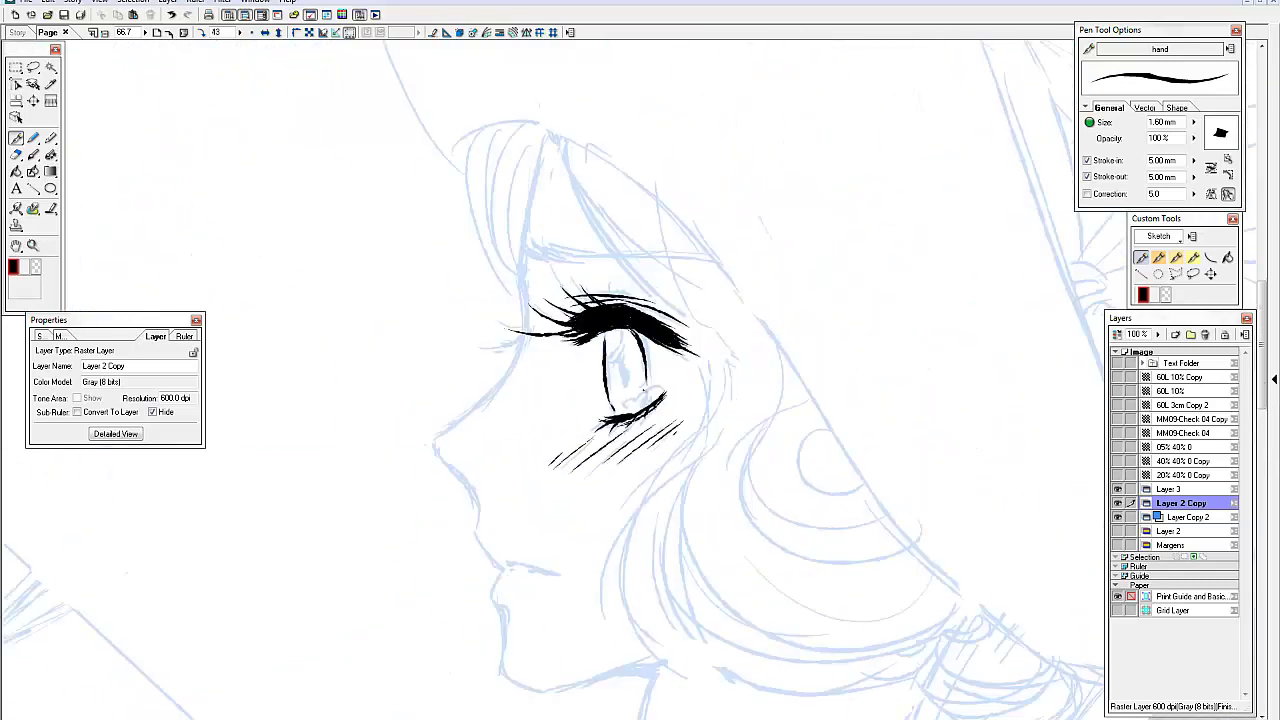
mouse_move(651, 390)
left_mouse_down()
mouse_move(610, 408)
mouse_move(624, 408)
left_mouse_up()
mouse_move(600, 344)
left_mouse_down()
mouse_move(584, 378)
mouse_move(614, 370)
mouse_move(646, 410)
left_mouse_up()
key("c")
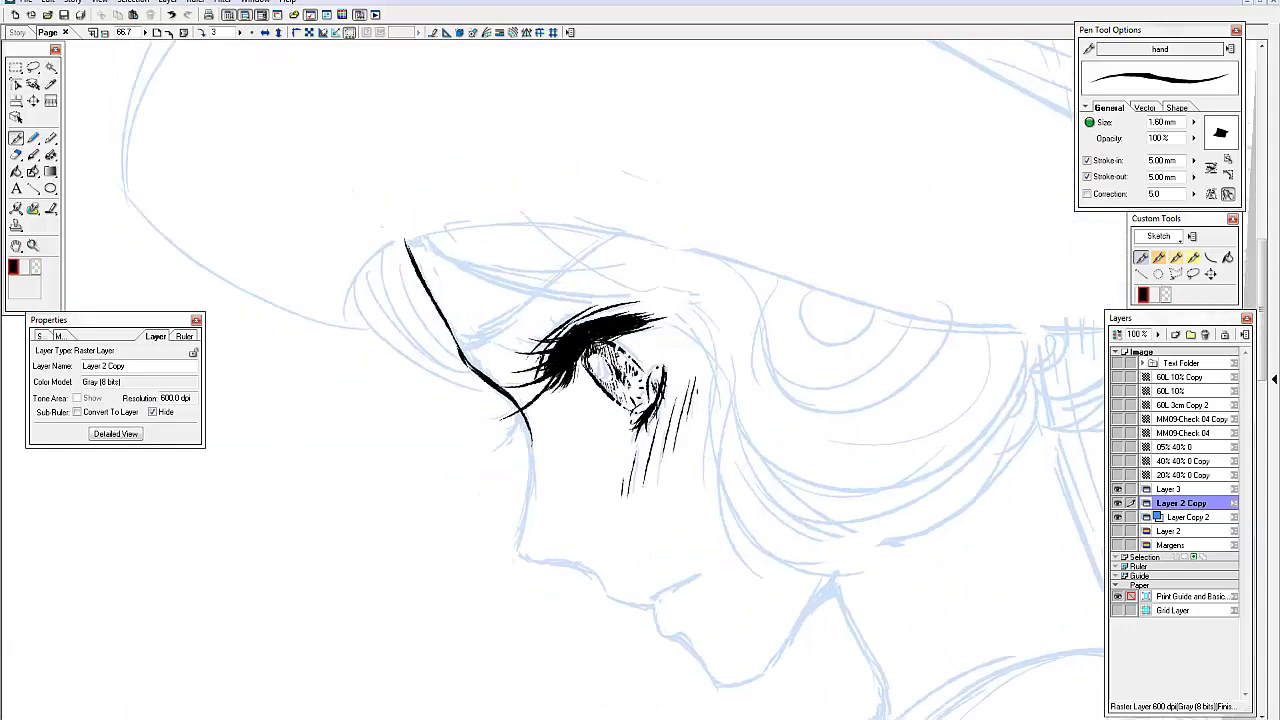
Ink the face profile from forehead through nose, lips and chin, with the jaw, the front of the neck and the mouth line
left_click_drag(556, 334, 534, 366)
left_click_drag(424, 396, 508, 538)
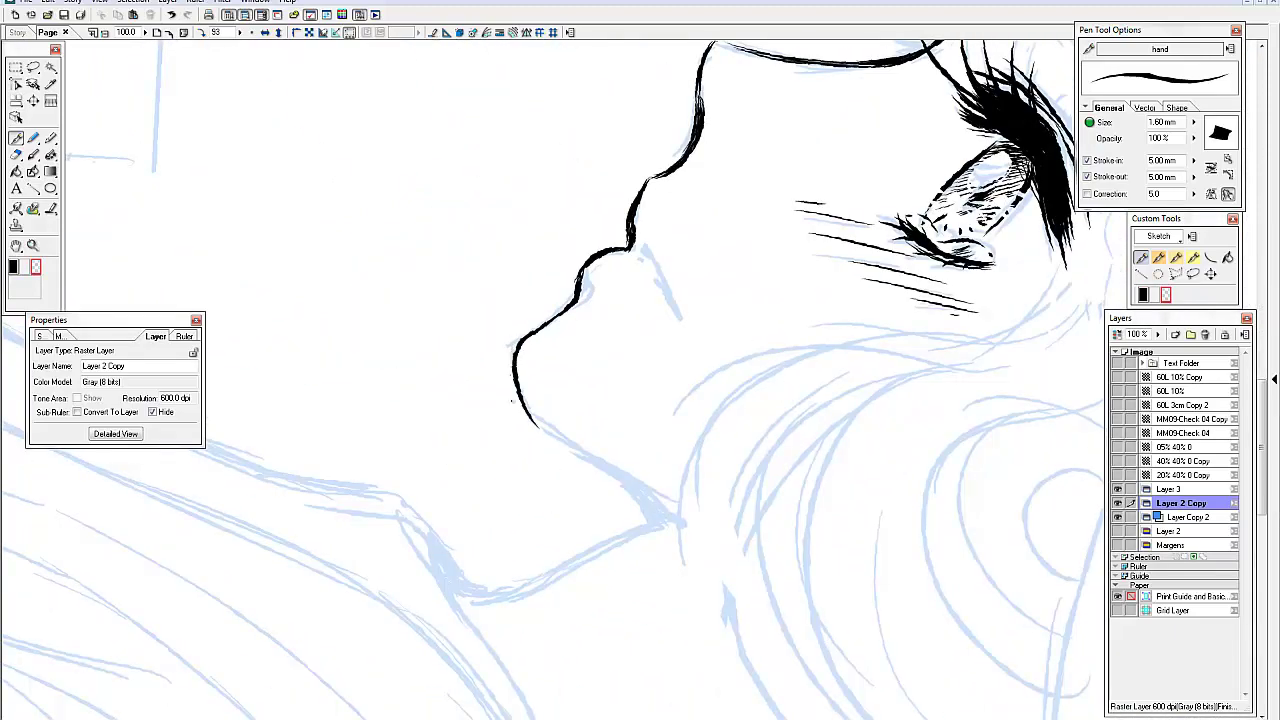
left_click_drag(470, 290, 450, 450)
left_click_drag(486, 396, 476, 464)
left_click_drag(732, 312, 714, 418)
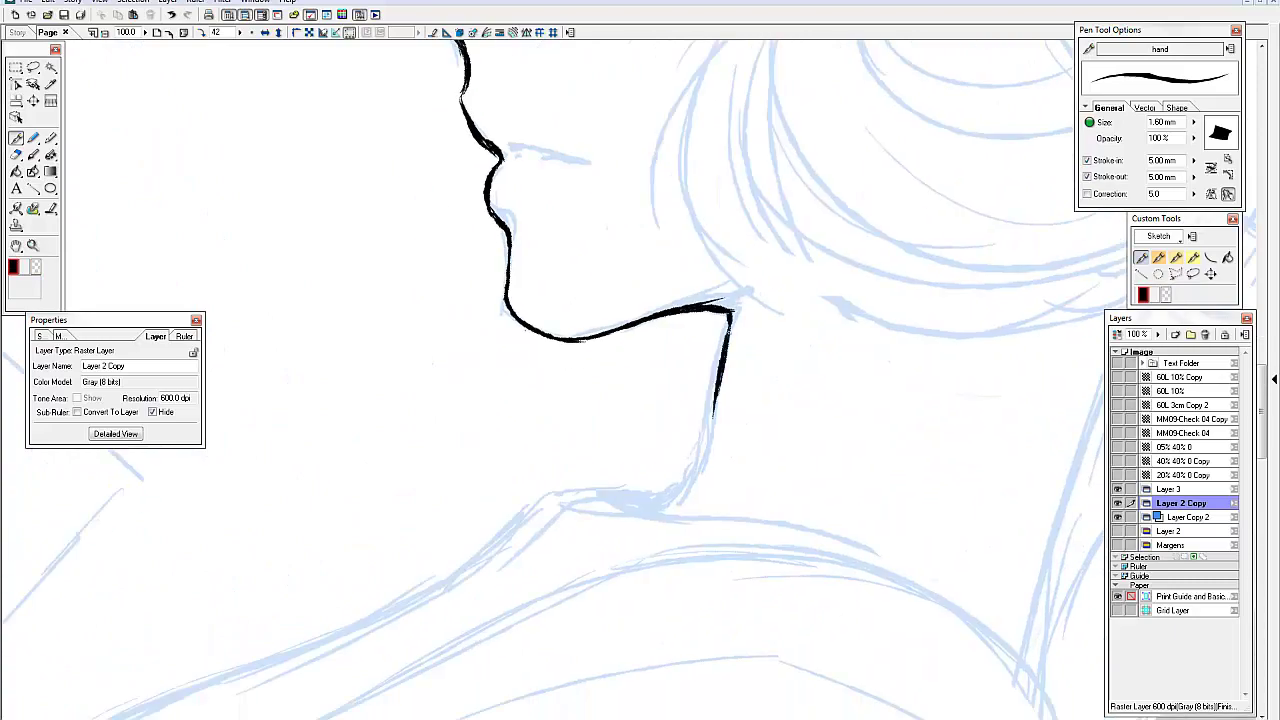
left_click_drag(567, 405, 544, 443)
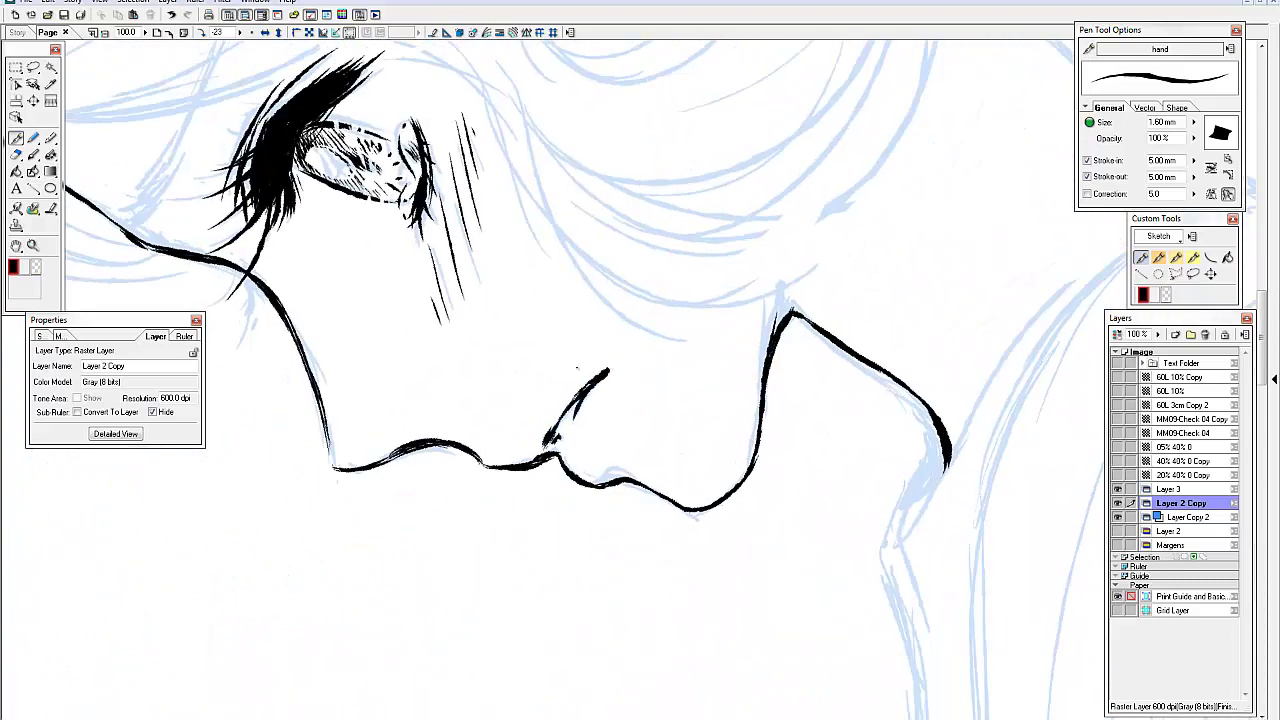
Ink the back of the neck, the eyebrow and the first long hair strands sweeping down past the eye
mouse_move(576, 368)
left_mouse_down()
mouse_move(680, 543)
mouse_move(600, 330)
mouse_move(443, 463)
mouse_move(748, 441)
mouse_move(730, 312)
left_mouse_up()
left_click_drag(730, 312, 804, 564)
mouse_move(804, 564)
left_mouse_down()
mouse_move(749, 457)
mouse_move(503, 229)
mouse_move(632, 428)
left_mouse_up()
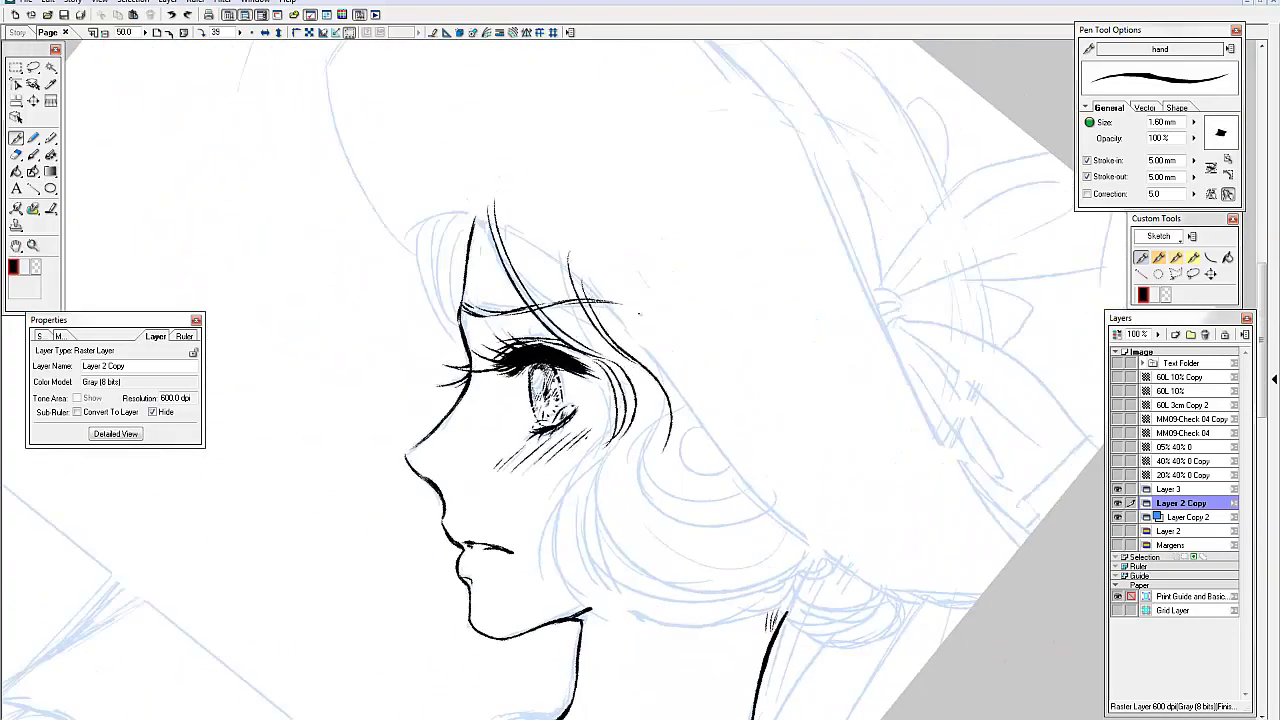
Ink the main curved locks of the side hair from the temple down along the cheek and jaw
left_click_drag(650, 370, 632, 432)
left_click_drag(700, 420, 660, 330)
left_click_drag(610, 390, 720, 500)
left_click_drag(800, 390, 690, 430)
left_click_drag(790, 310, 660, 420)
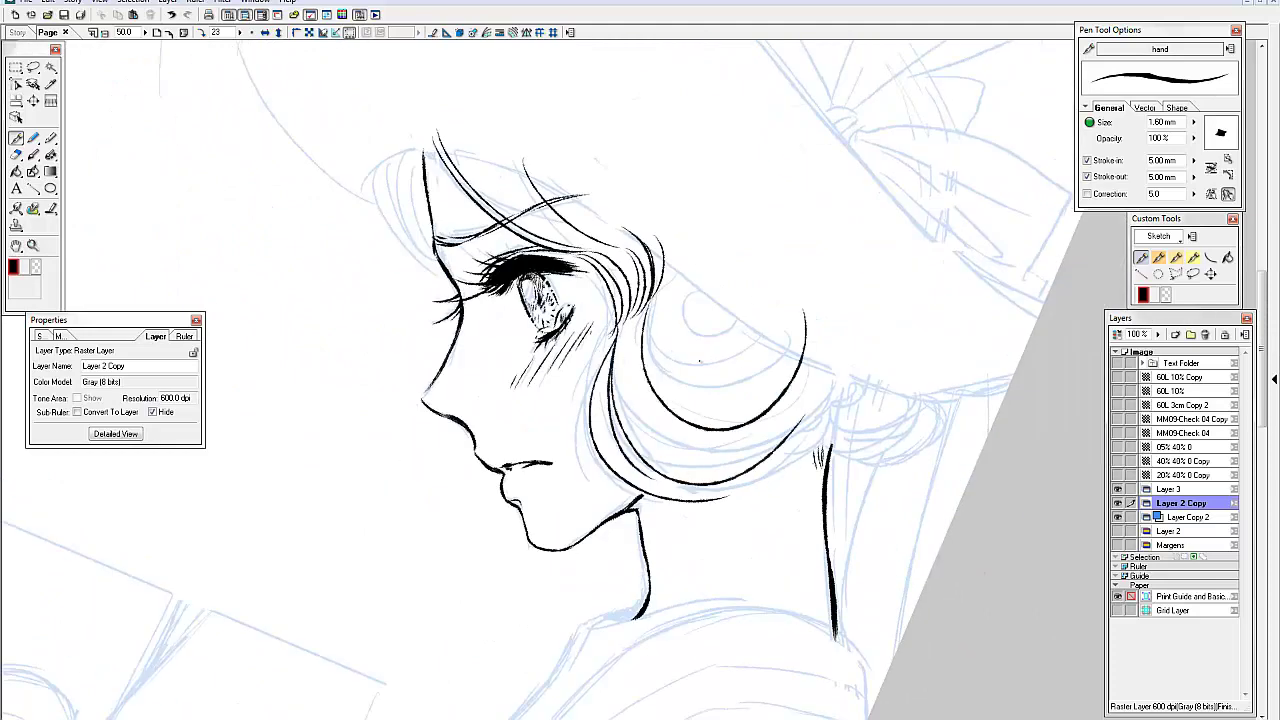
Ink the upper curls of the side hair and the rolled tuft of hair at the nape
mouse_move(680, 240)
left_mouse_down()
mouse_move(785, 330)
mouse_move(800, 430)
left_mouse_up()
left_click_drag(800, 360, 925, 430)
left_click_drag(860, 375, 840, 455)
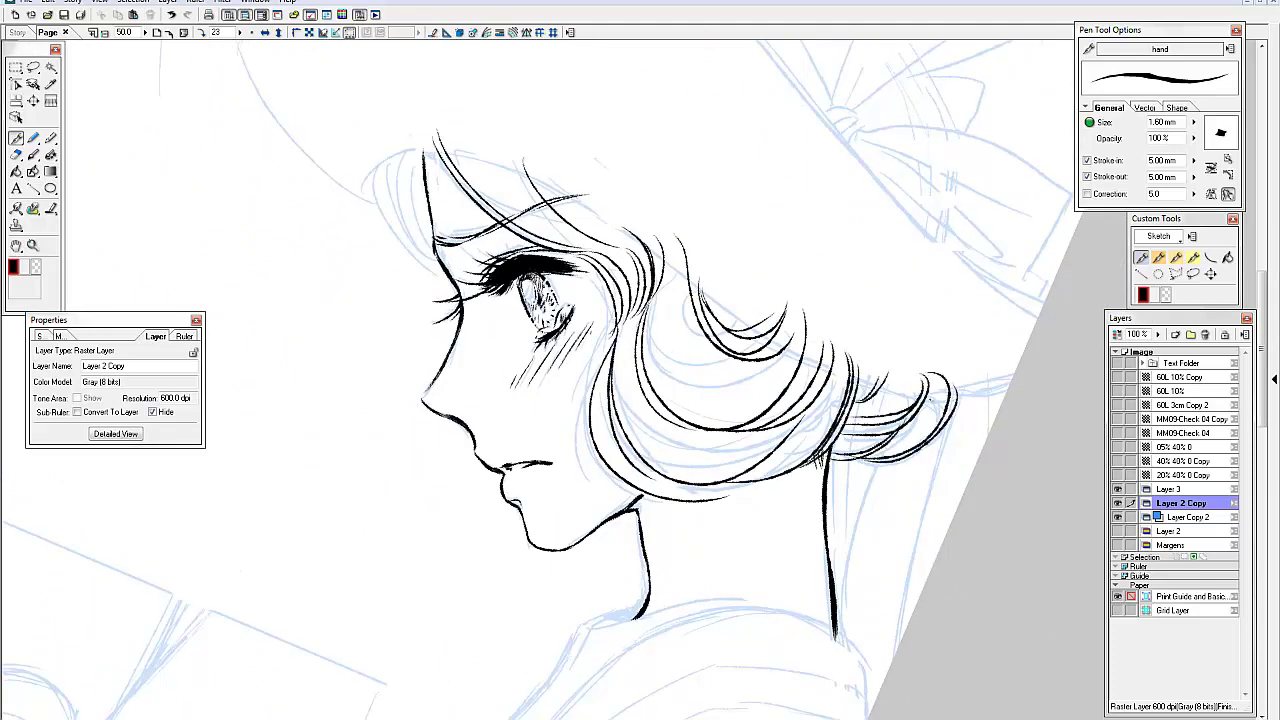
left_click_drag(930, 392, 945, 428)
Ink the curved strands of the fringe over the forehead
scroll(796, 329, "up", 2)
scroll(796, 329, "down", 2)
left_click_drag(440, 262, 418, 370)
left_click_drag(432, 298, 400, 370)
scroll(600, 400, "up", 2)
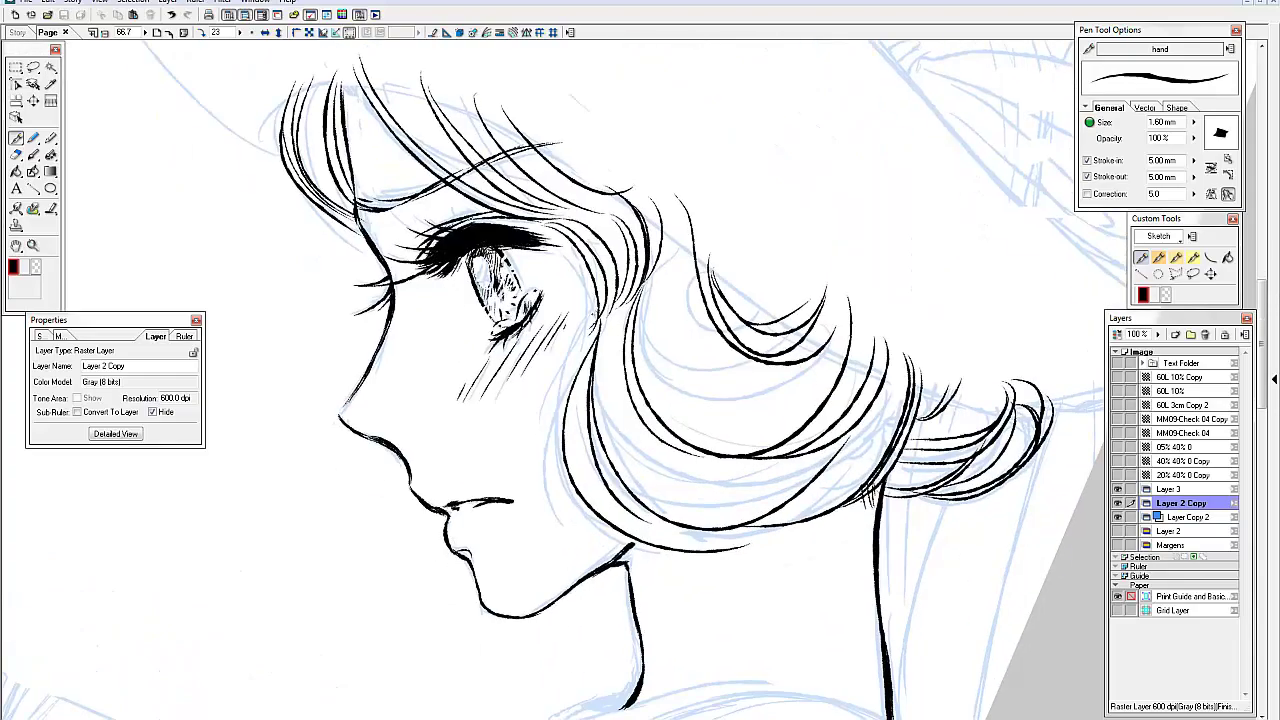
Add finer strands to the locks beside the eye and in the wave along the cheek
mouse_move(700, 400)
left_mouse_down()
mouse_move(800, 600)
mouse_move(698, 352)
left_mouse_up()
left_click_drag(500, 370, 505, 500)
mouse_move(640, 380)
left_mouse_down()
mouse_move(668, 313)
mouse_move(609, 314)
mouse_move(570, 359)
mouse_move(640, 380)
mouse_move(580, 505)
left_mouse_up()
scroll(600, 400, "up", 2)
left_click_drag(650, 488, 668, 398)
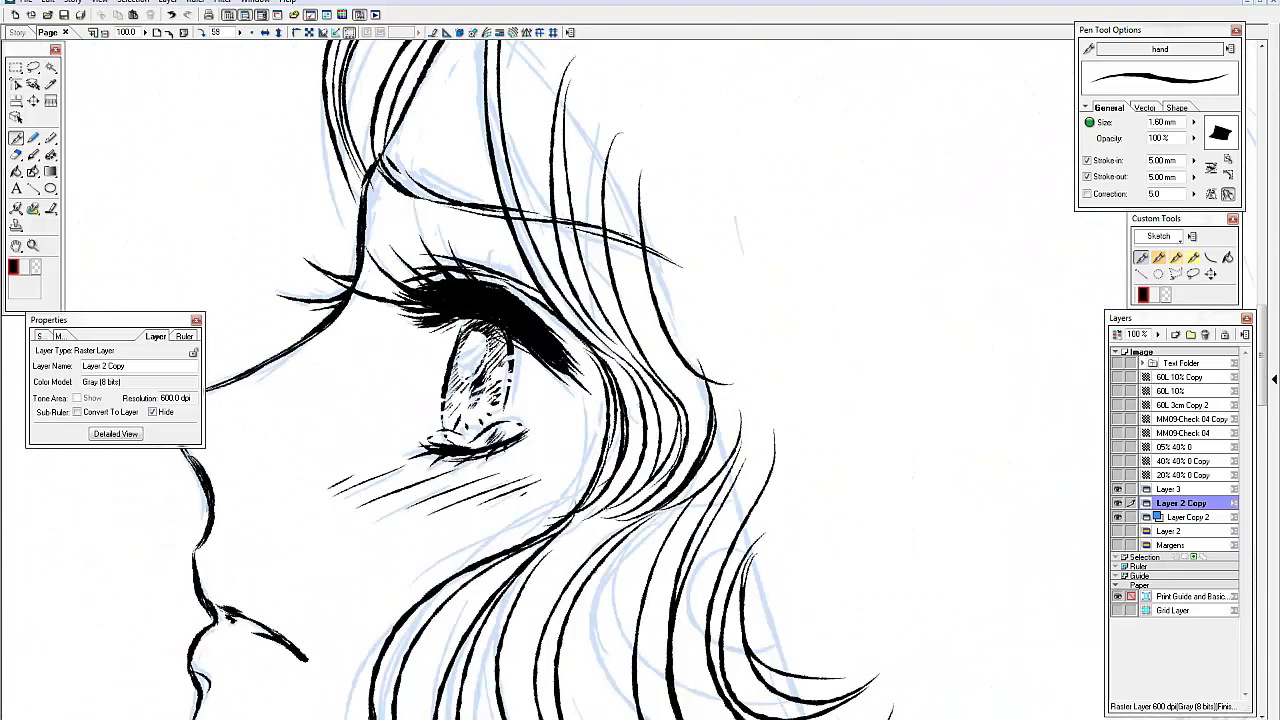
Turn off the pen's stroke-in and stroke-out, and add more strands to the fringe and the curls near the nape
left_click_drag(610, 355, 749, 336)
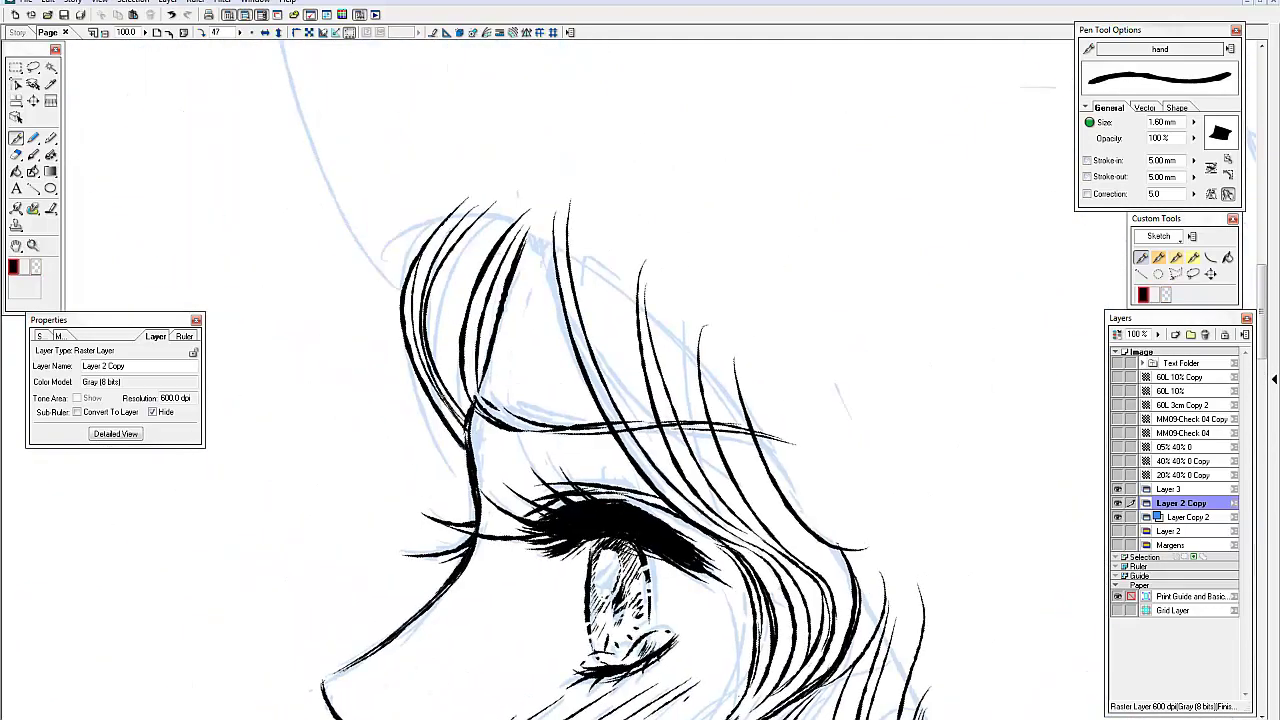
left_click_drag(624, 368, 519, 480)
scroll(382, 444, "up", 2)
mouse_move(598, 542)
left_mouse_down()
mouse_move(680, 480)
mouse_move(620, 430)
mouse_move(550, 453)
mouse_move(516, 293)
left_mouse_up()
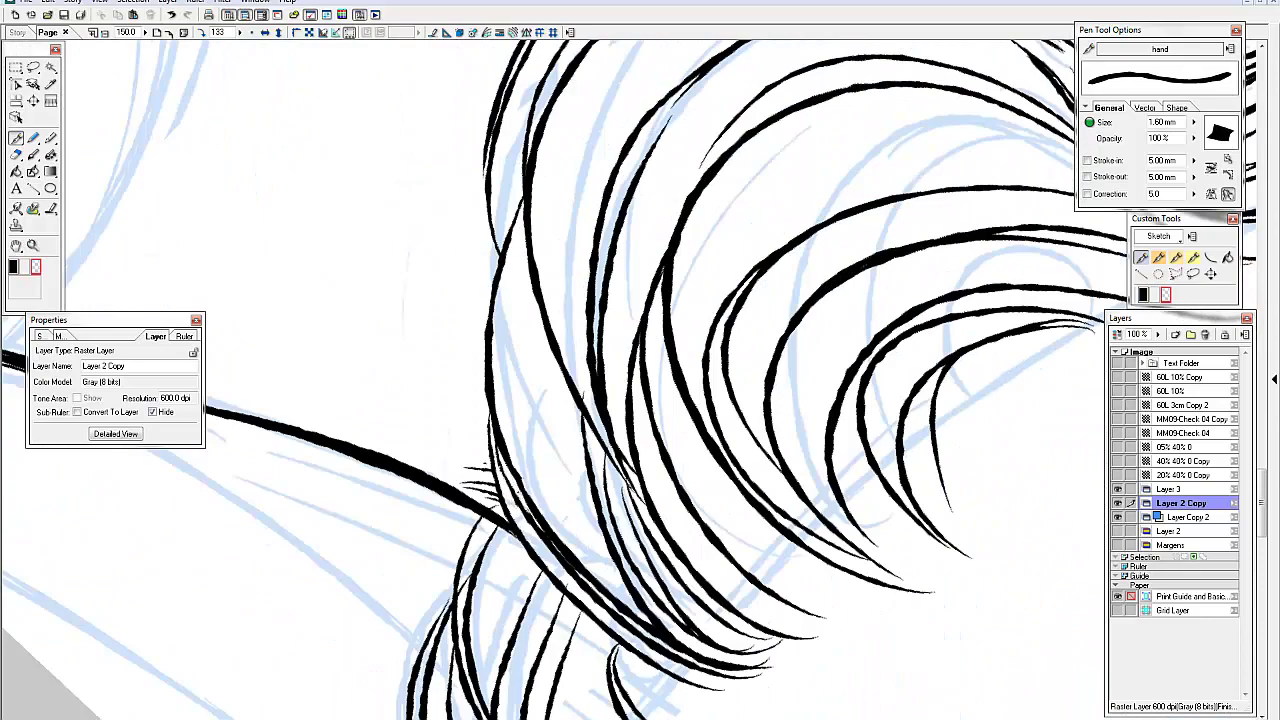
mouse_move(540, 520)
left_mouse_down()
mouse_move(480, 410)
mouse_move(465, 281)
mouse_move(491, 370)
left_mouse_up()
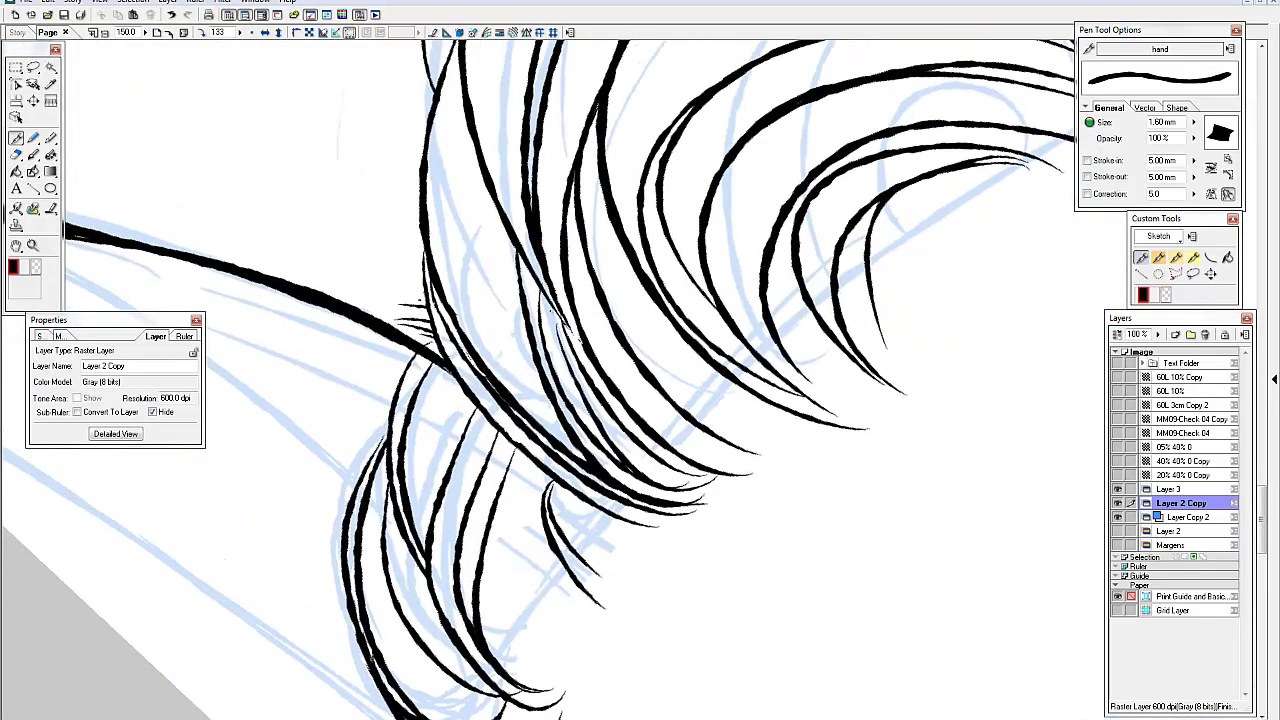
mouse_move(545, 330)
left_mouse_down()
mouse_move(515, 365)
mouse_move(600, 440)
mouse_move(670, 470)
left_mouse_up()
key("c")
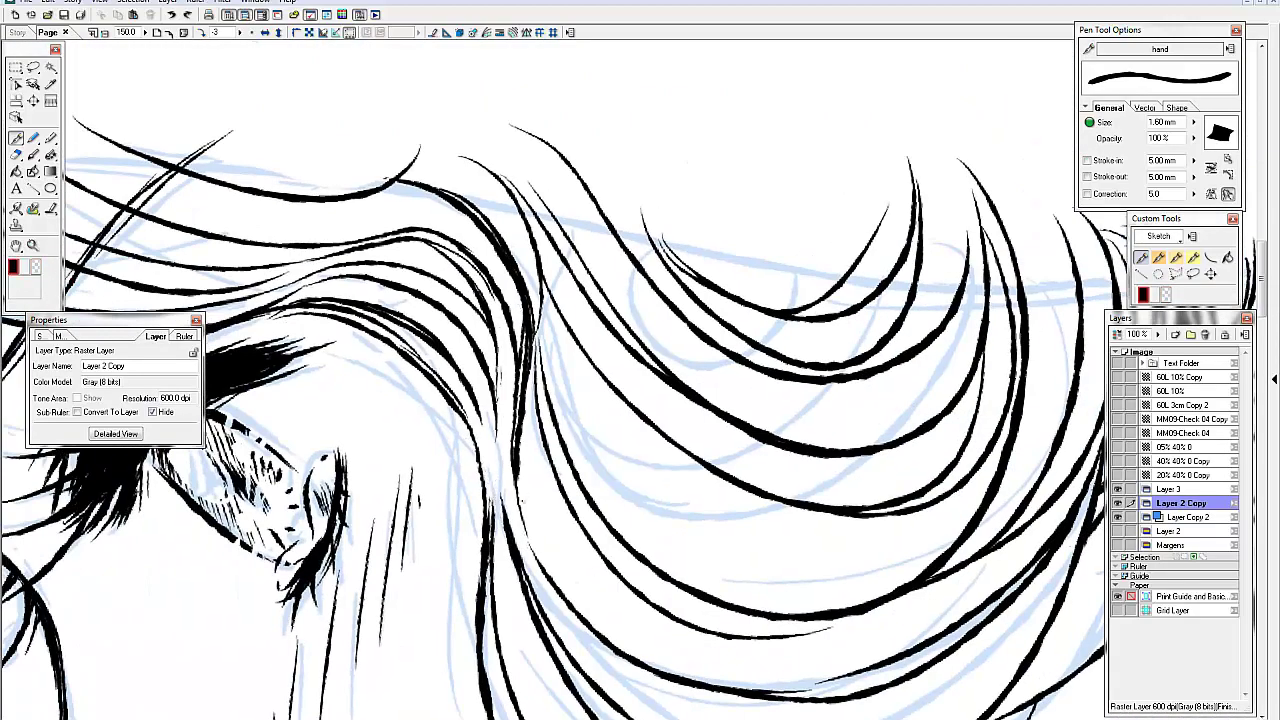
Fill out the wavy side hair with the remaining strands and set the hand pen's size to 2.50 mm
key("c")
key("c")
mouse_move(433, 525)
left_mouse_down()
mouse_move(470, 560)
mouse_move(560, 600)
left_mouse_up()
left_click_drag(539, 240, 436, 143)
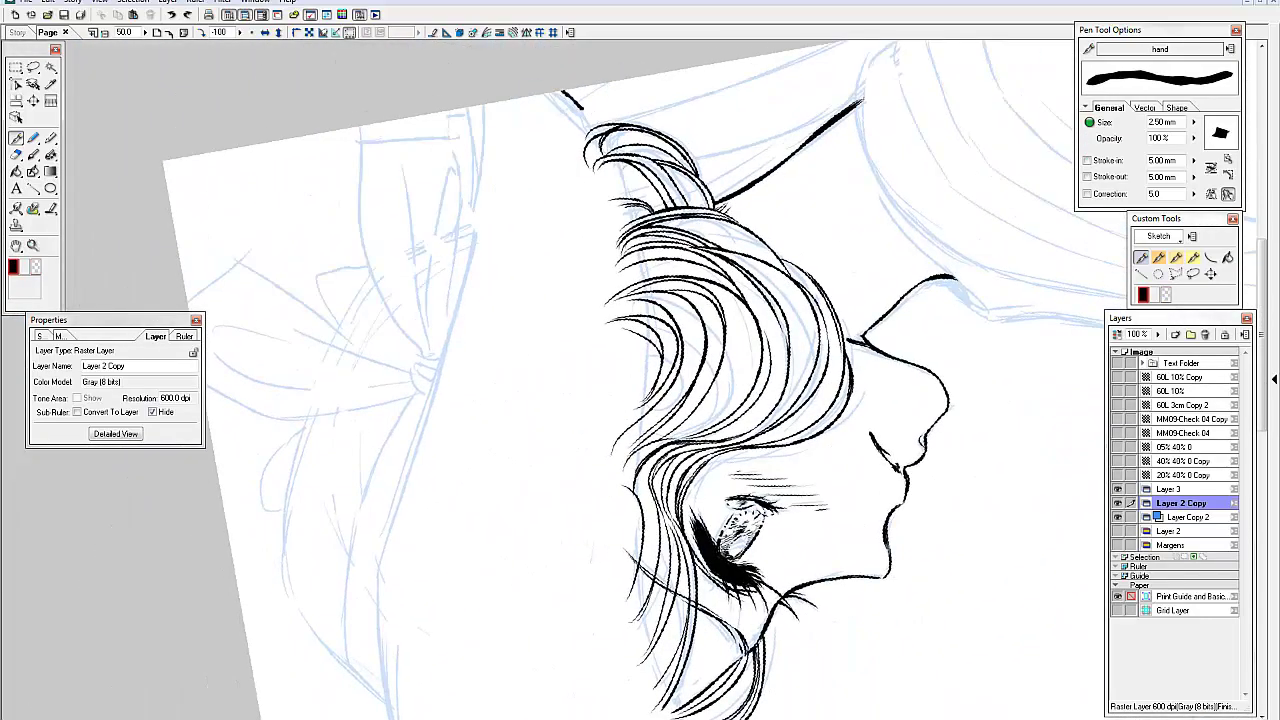
Ink the lower edge of the hat brim where it crosses the top of the hair
key("ctrl+z")
key("ctrl+z")
key("ctrl+z")
key("ctrl+z")
key("ctrl+z")
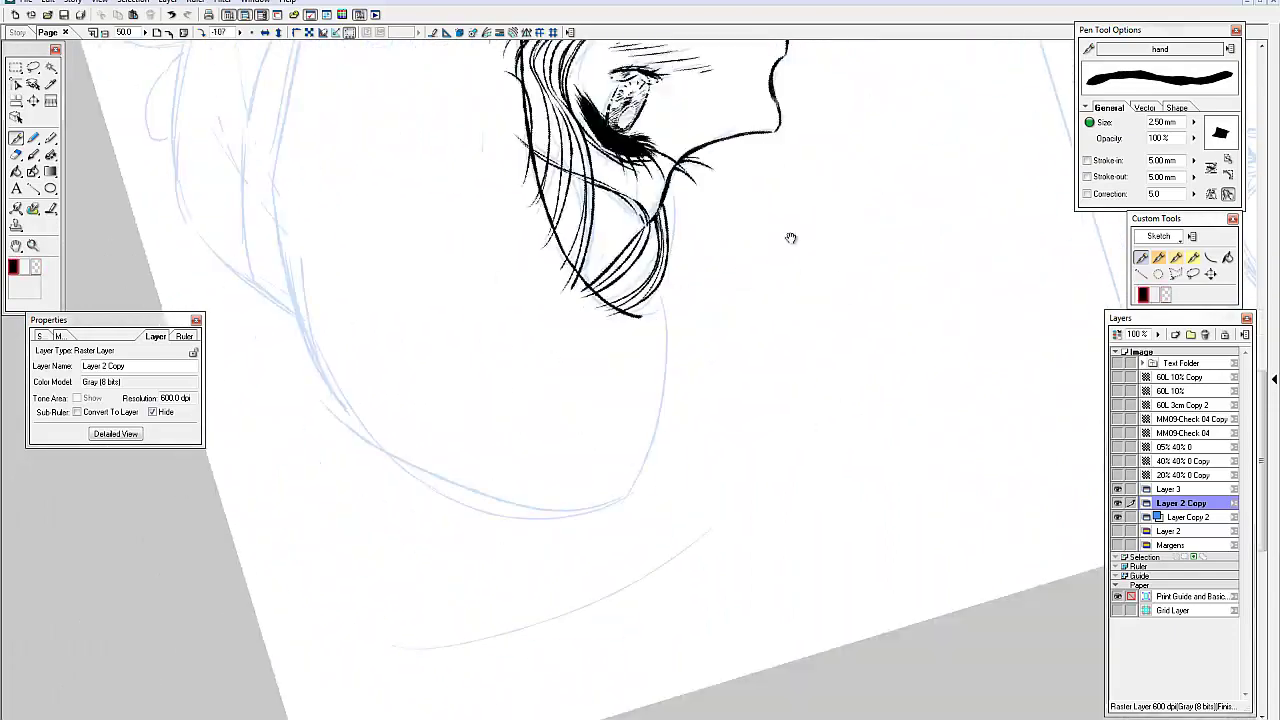
key("ctrl+z")
key("ctrl+z")
key("ctrl+z")
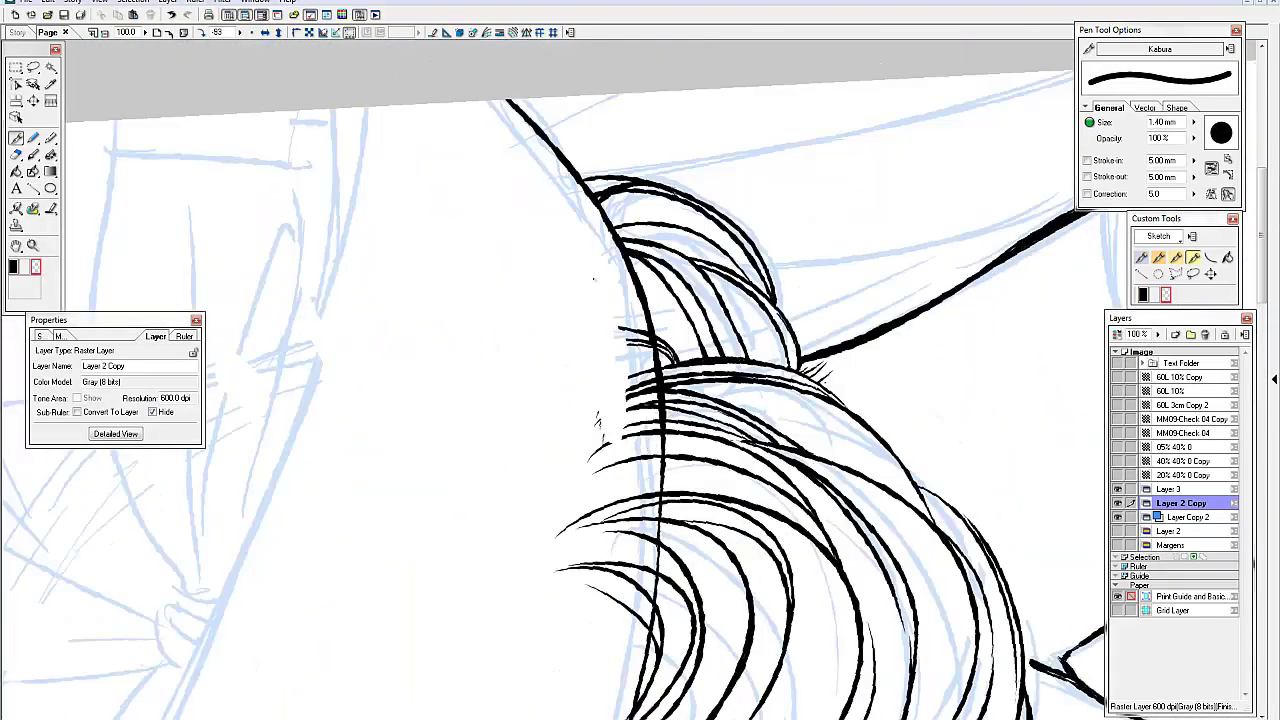
Erase the strand ends projecting past the brim with the 1.40 mm Kabura pen in transparent, and ink the start of the front brim edge
key("ctrl+z")
key("ctrl+z")
key("ctrl+z")
key("ctrl+z")
key("ctrl+z")
key("ctrl+z")
key("ctrl+z")
key("ctrl+z")
key("ctrl+z")
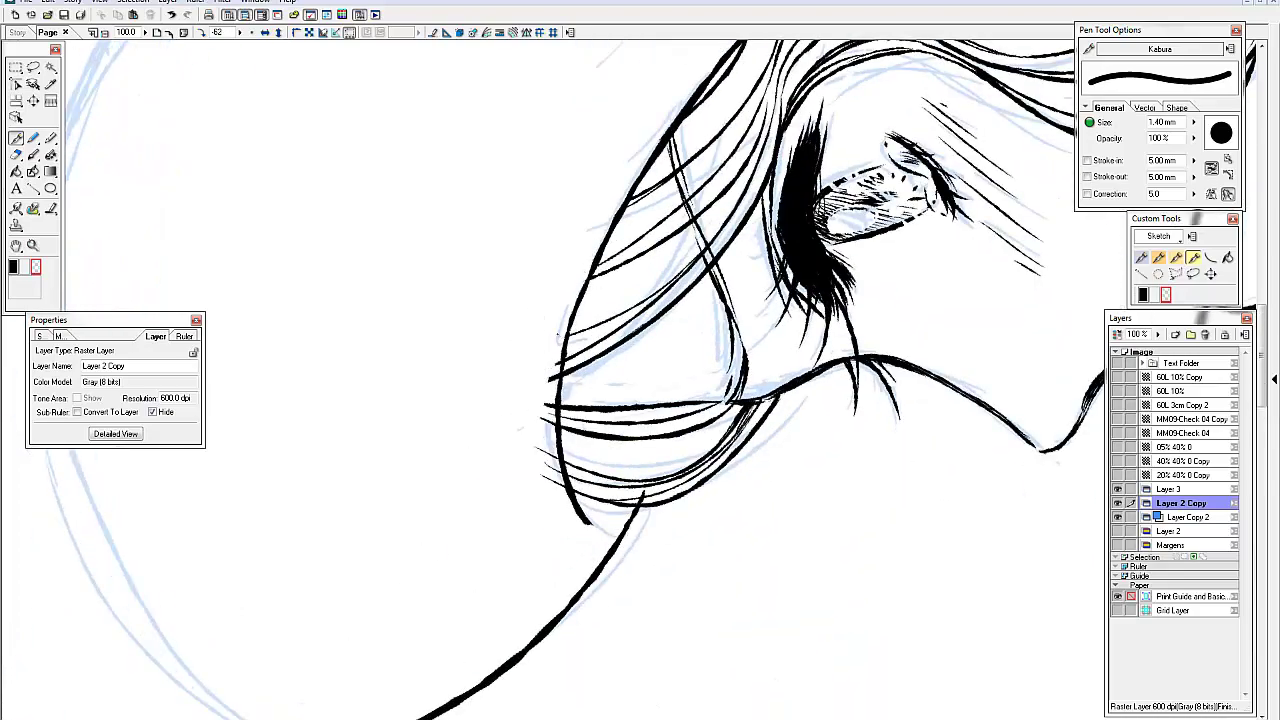
Clean up the fringe ends along the brim edge and return to the hand pen at 2.50 mm
key("ctrl+z")
key("ctrl+z")
key("ctrl+z")
key("ctrl+z")
key("ctrl+z")
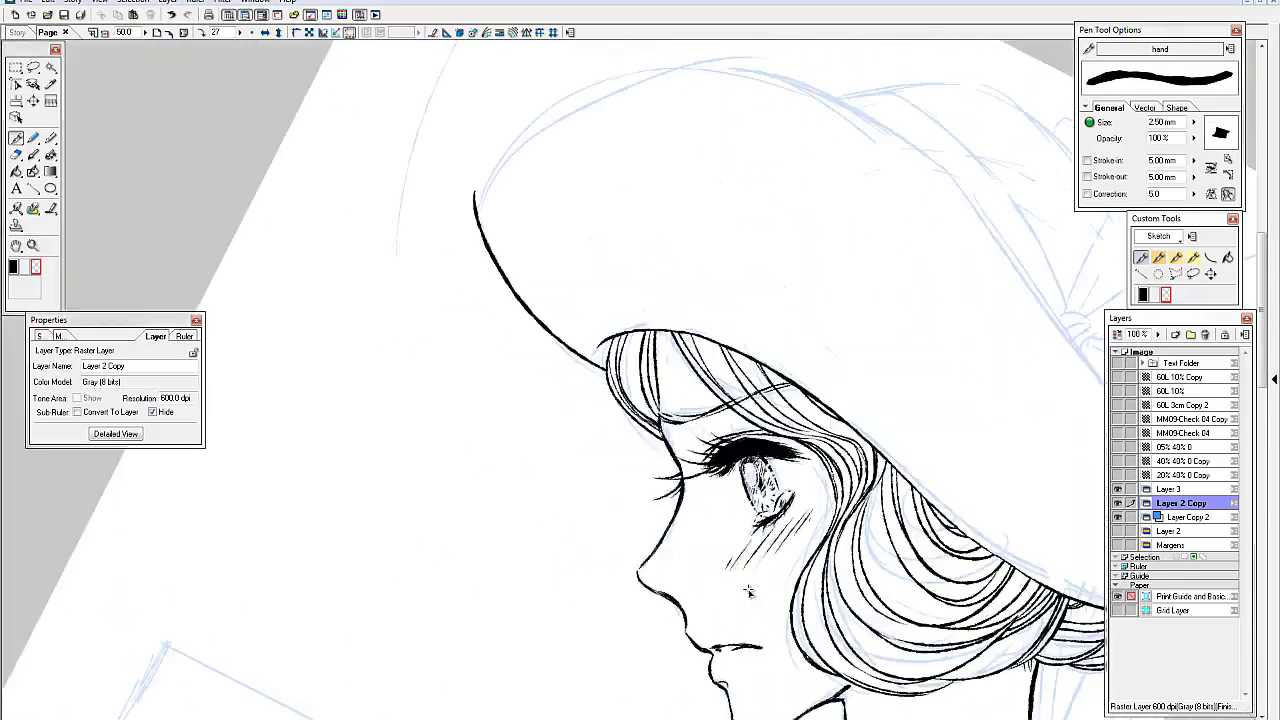
Ink the hat brim's large outer curve from its front tip over the upper edge
key("ctrl+z")
key("ctrl+z")
key("ctrl+z")
key("ctrl+z")
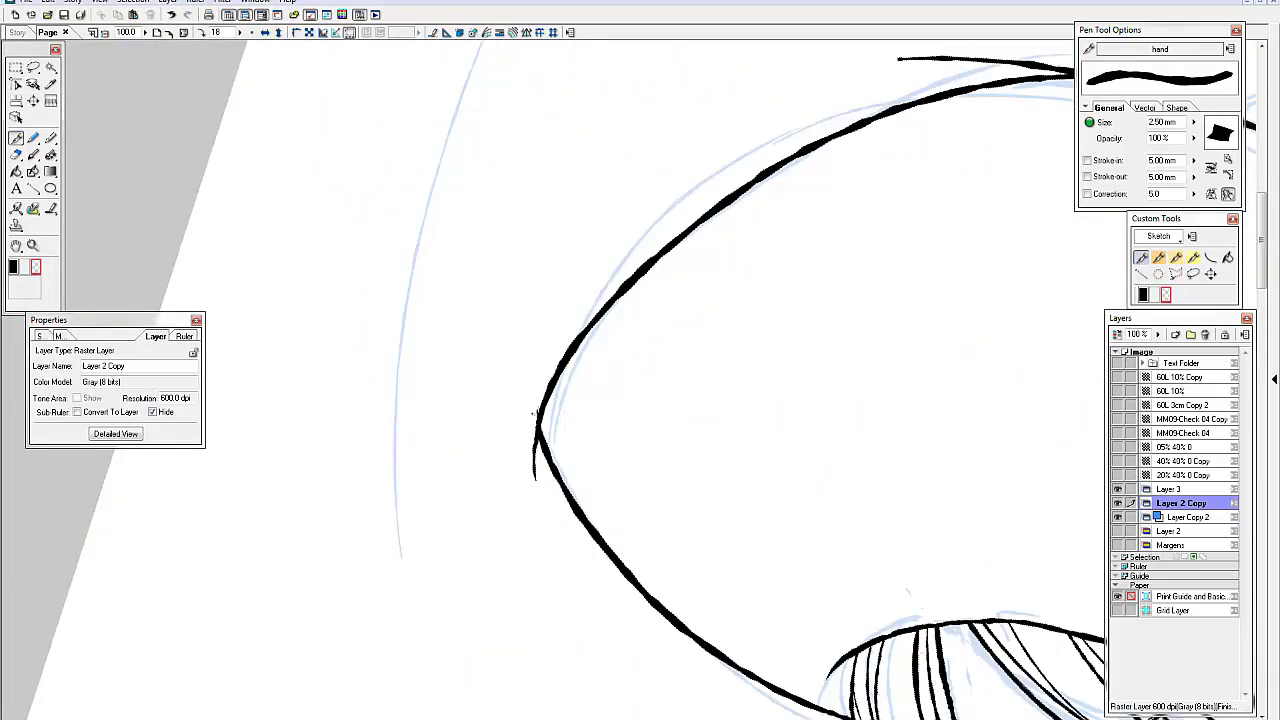
key("ctrl+z")
key("ctrl+z")
key("ctrl+z")
key("ctrl+z")
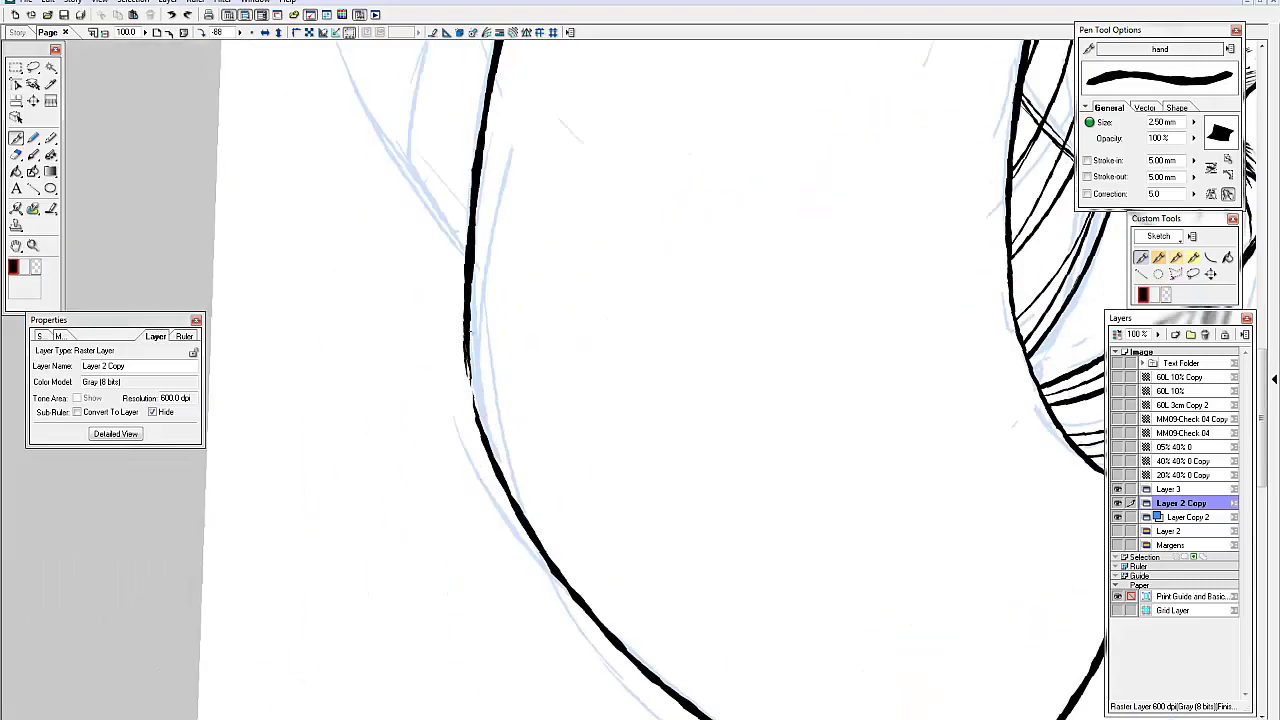
Join the brim's upper and front outlines at the front tip and even out the contour
key("ctrl+z")
key("ctrl+z")
key("ctrl+z")
key("ctrl+z")
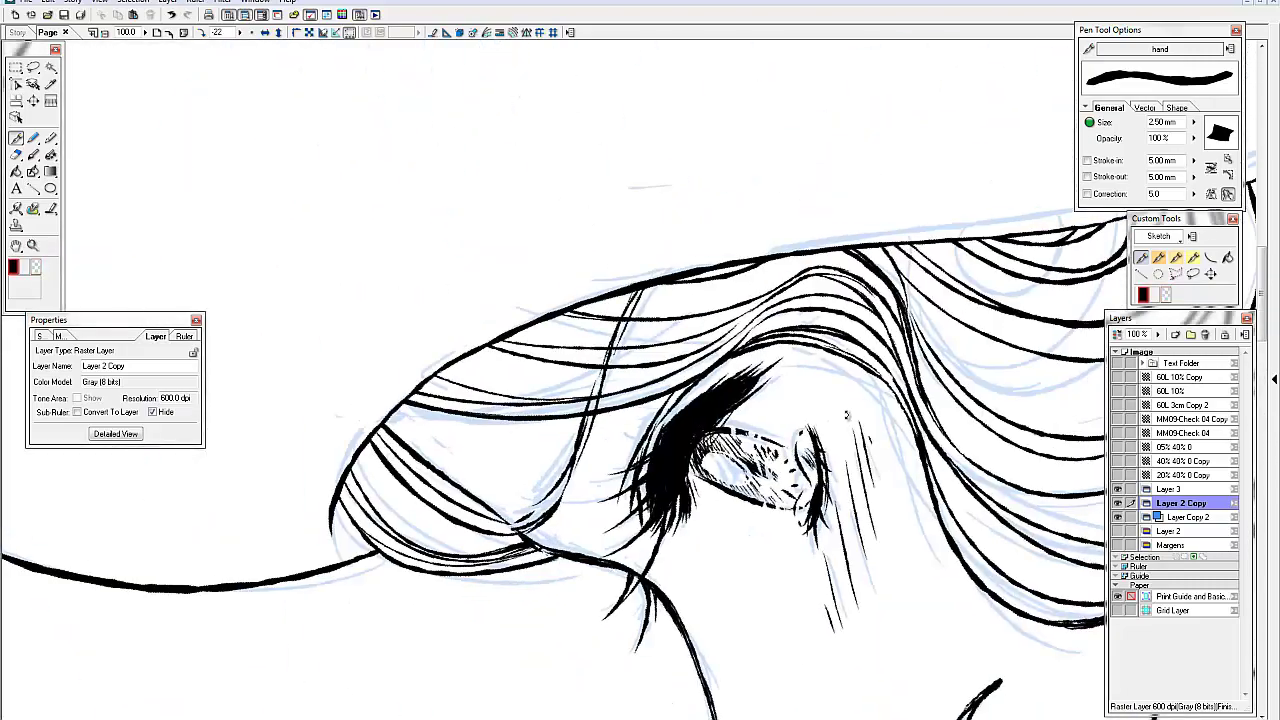
key("ctrl+z")
key("ctrl+z")
key("ctrl+z")
key("ctrl+z")
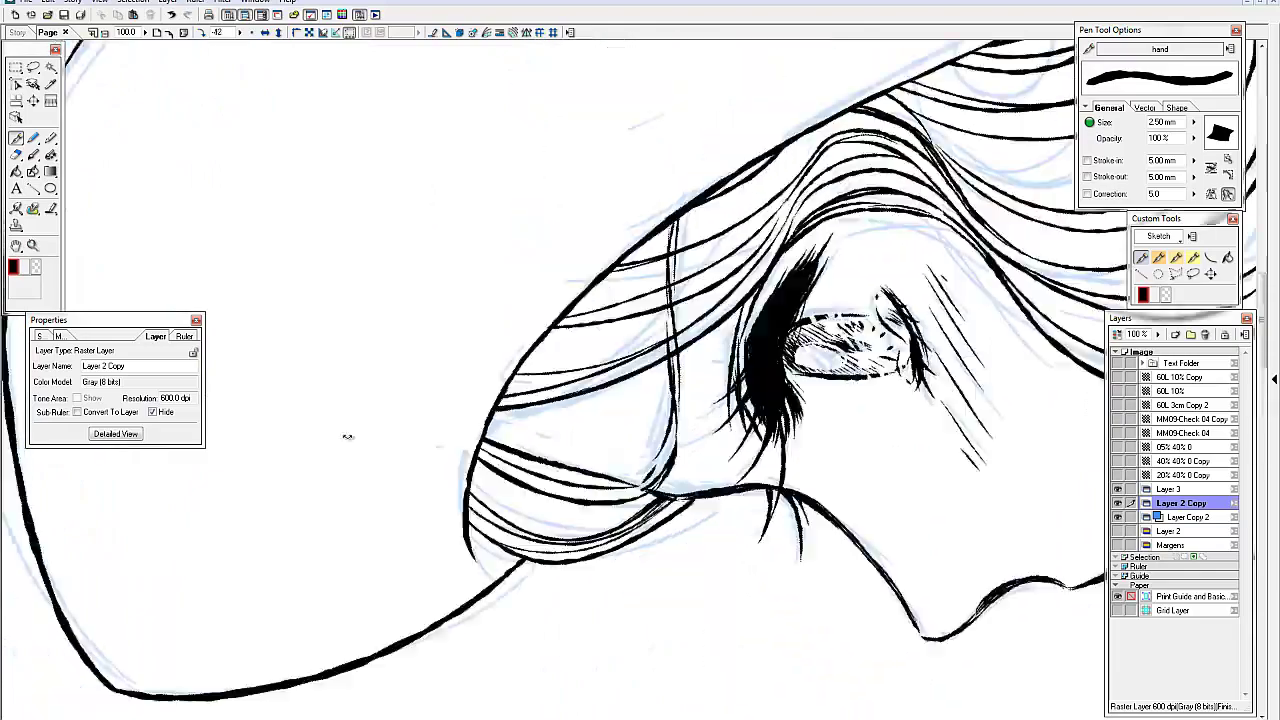
Ink the bow's gathered knot on the hat and the first ribbon loops spreading from it with their fold lines
key("ctrl+y")
key("ctrl+y")
key("ctrl+y")
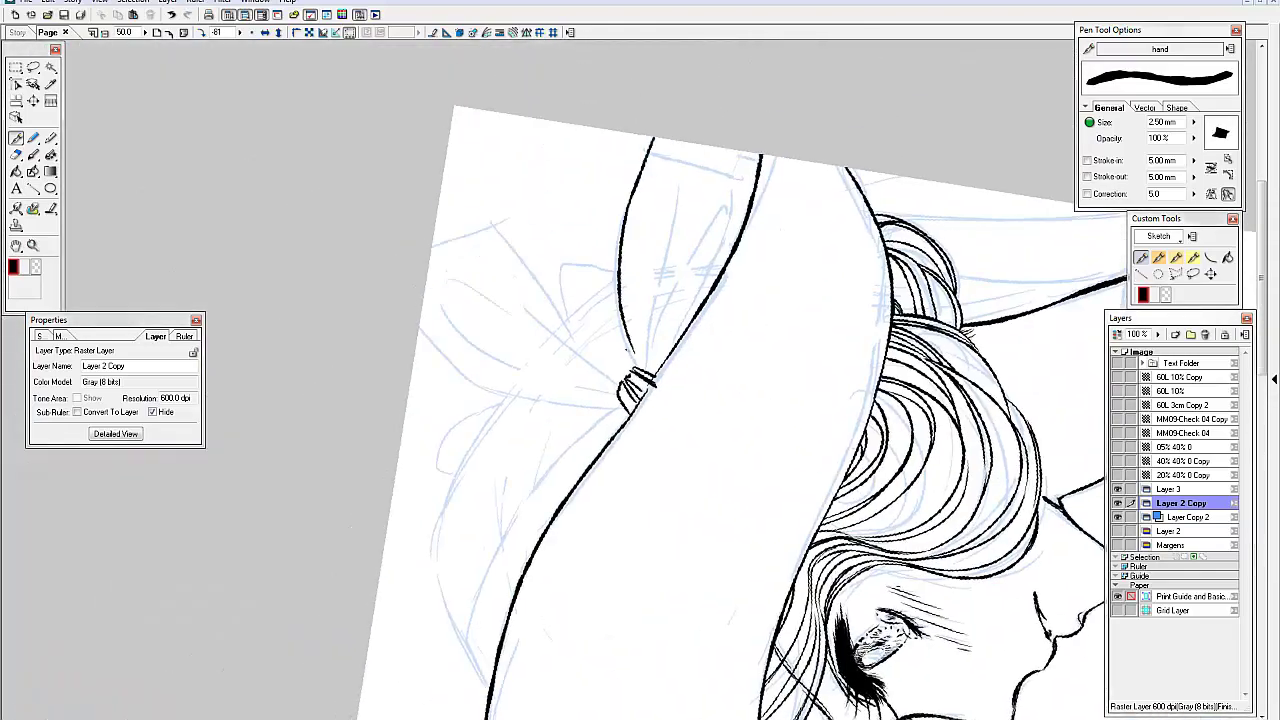
key("ctrl+y")
key("ctrl+y")
key("ctrl+y")
key("ctrl+y")
key("ctrl+y")
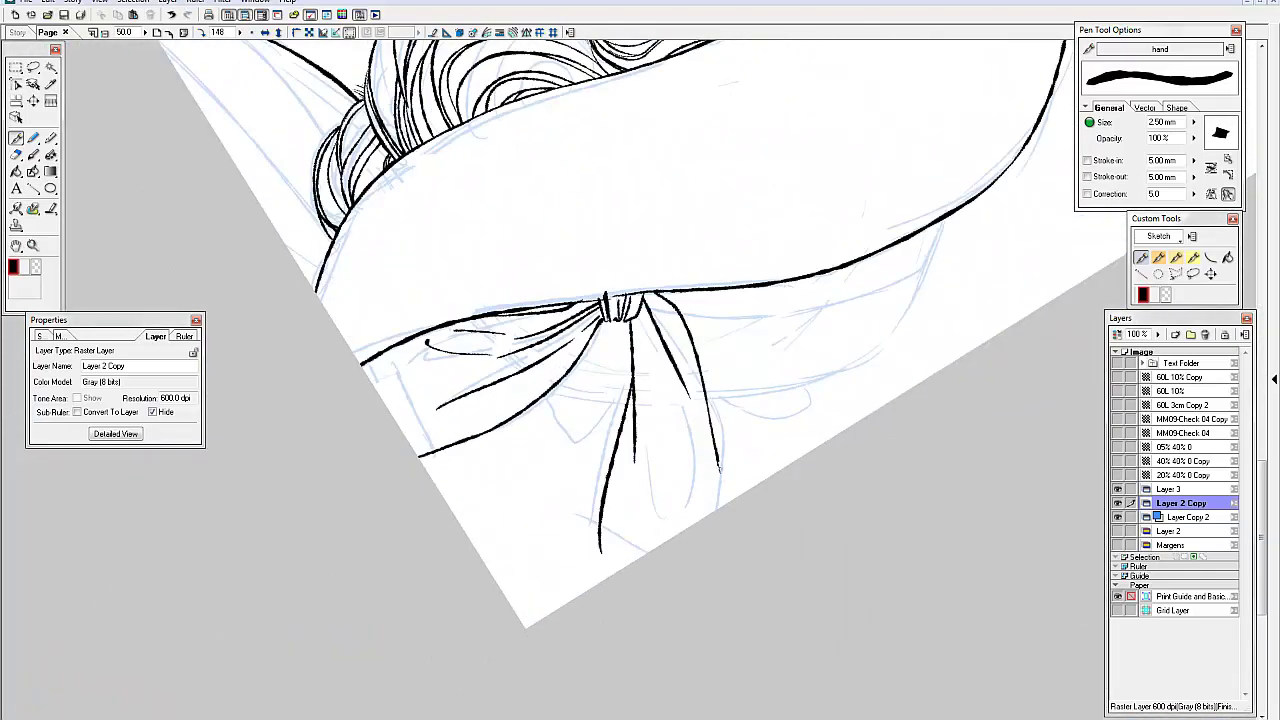
Complete the bow's outward loop with its inner folds and start the hat band line beside the knot
key("ctrl+y")
key("ctrl+y")
key("ctrl+y")
key("ctrl+y")
key("ctrl+y")
key("ctrl+y")
key("ctrl+y")
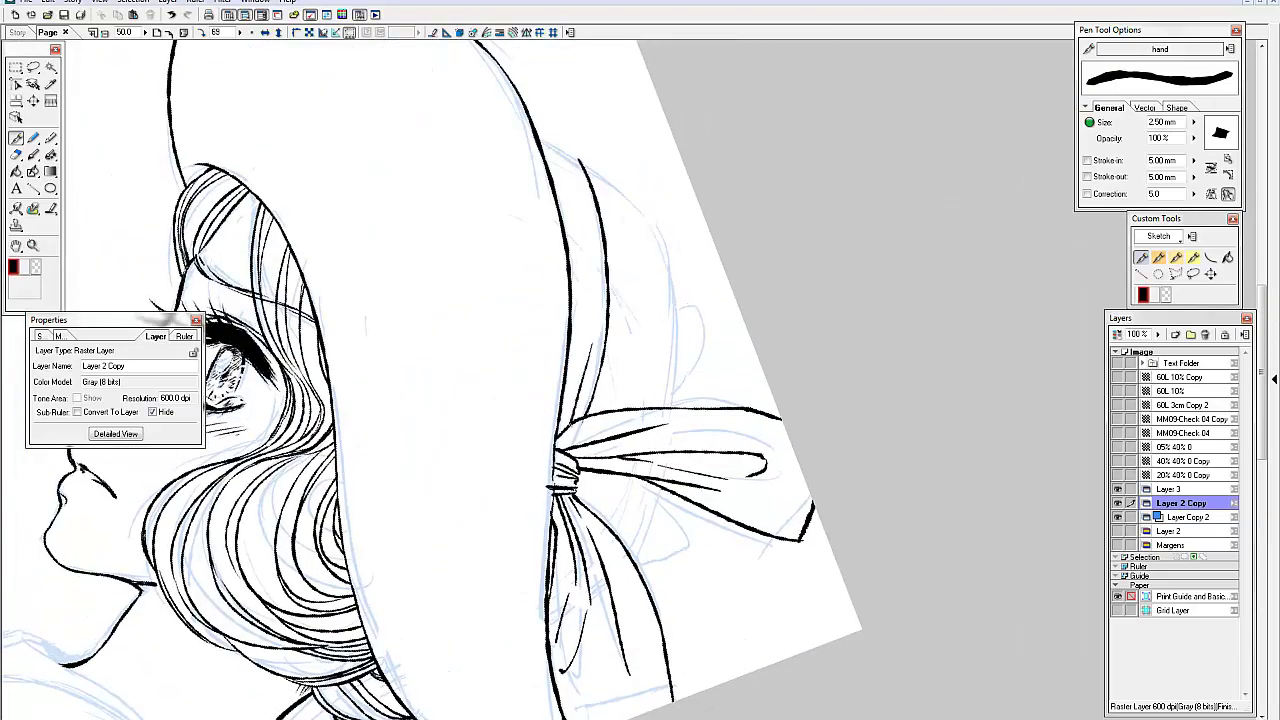
Ink the outline of the hat's crown and the band line running from the bow to the front
key("ctrl+y")
key("ctrl+y")
key("ctrl+y")
key("ctrl+y")
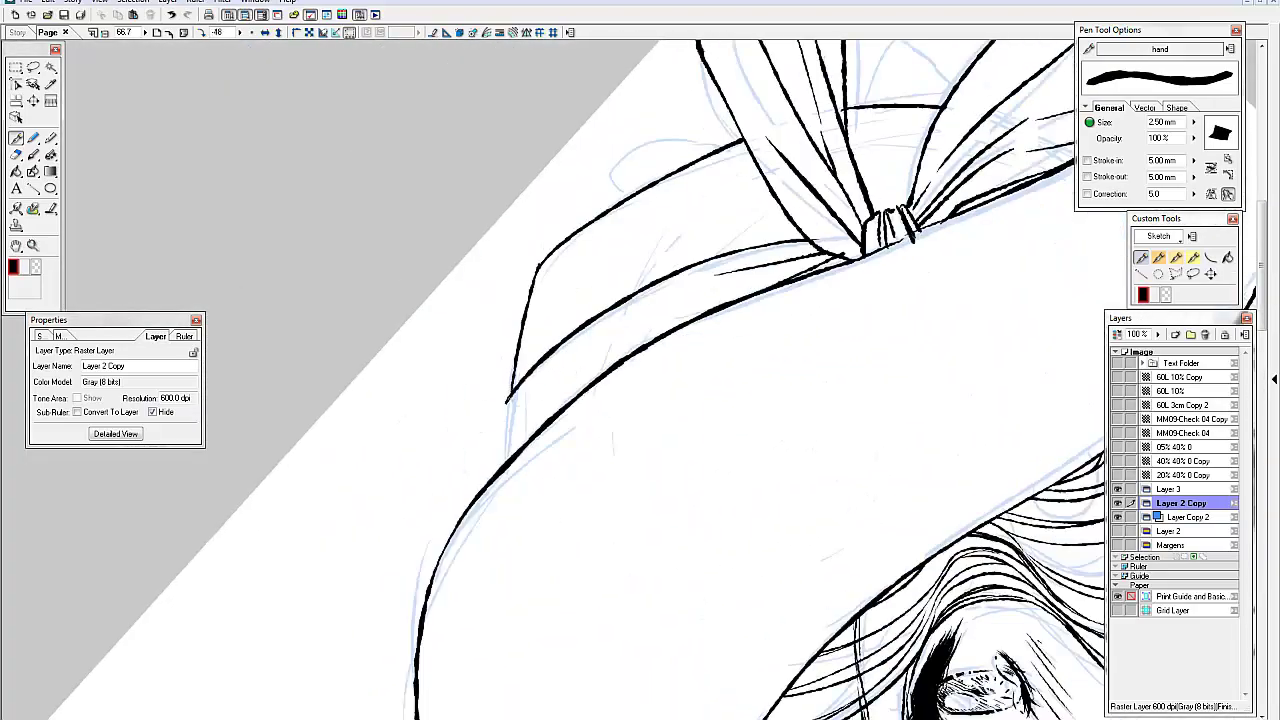
Ink the pointed ribbon ends behind the bow and erase overlapping lines with the transparent colour
key("ctrl+y")
key("ctrl+y")
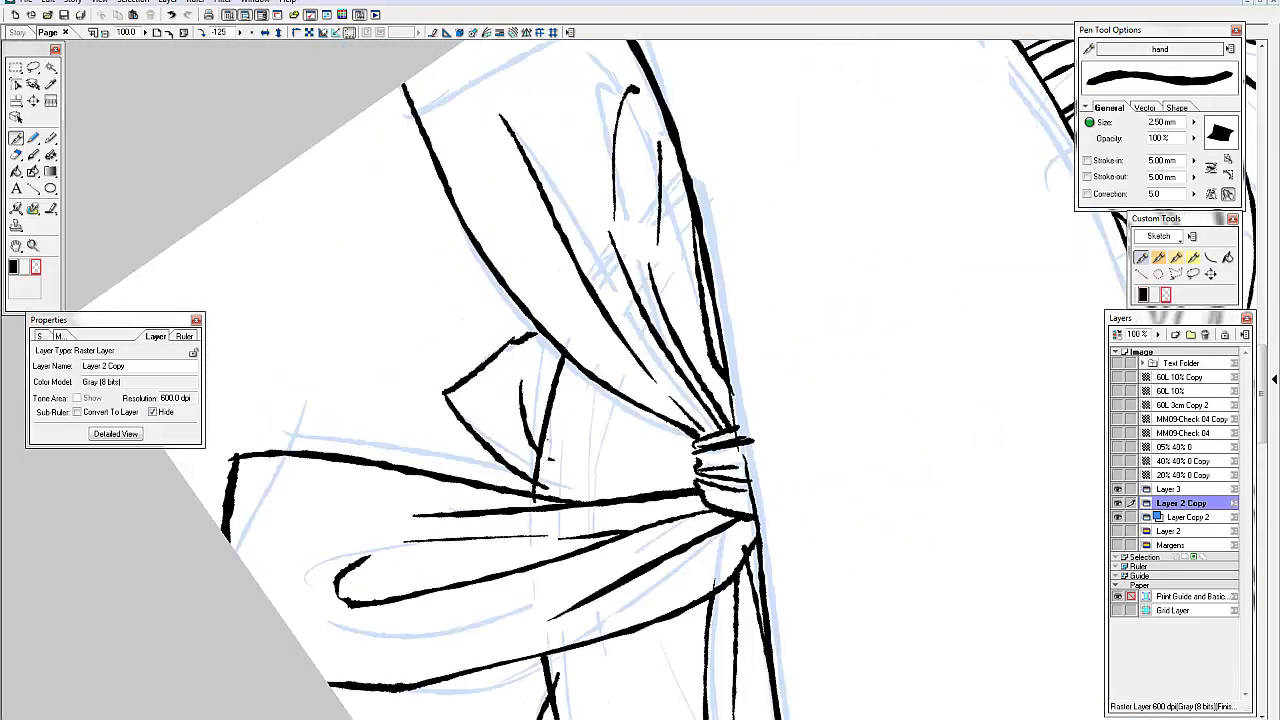
key("ctrl+y")
key("ctrl+y")
key("ctrl+y")
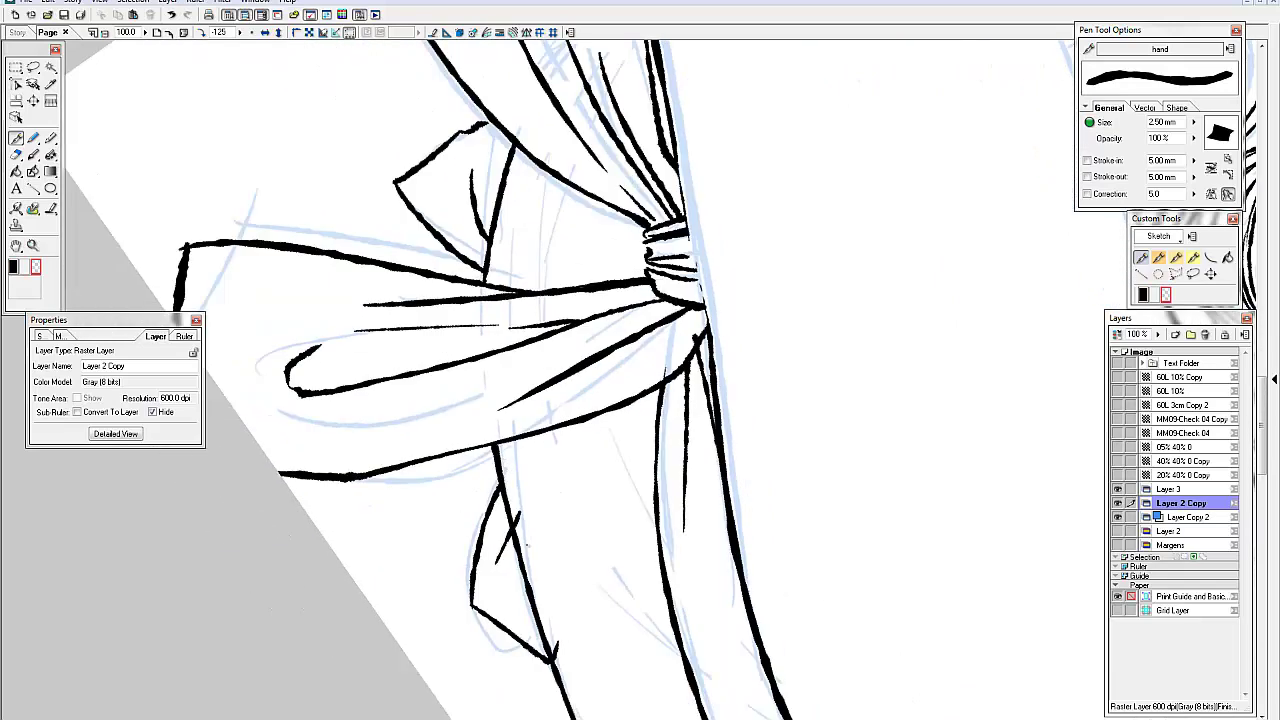
Thicken the outlines of the bow, crown and ribbon ends and add short fold lines
key("ctrl+y")
key("ctrl+y")
key("ctrl+y")
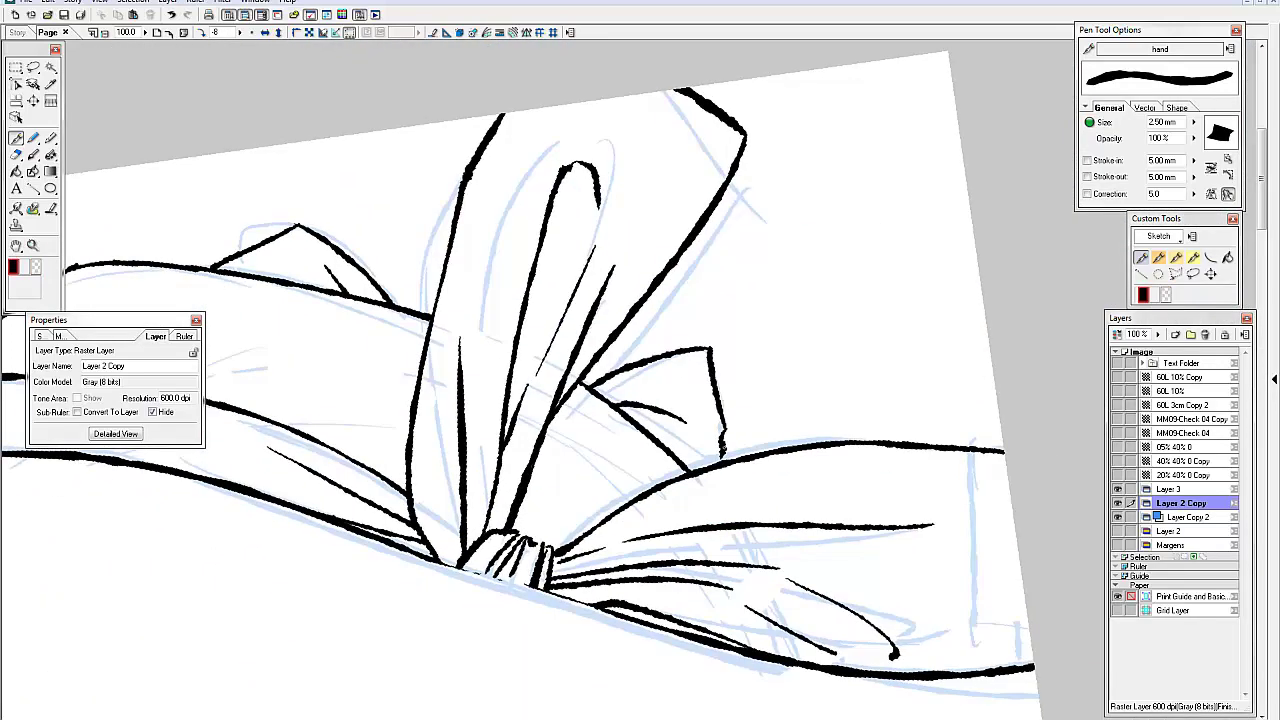
key("ctrl+y")
key("ctrl+y")
key("ctrl+y")
key("ctrl+y")
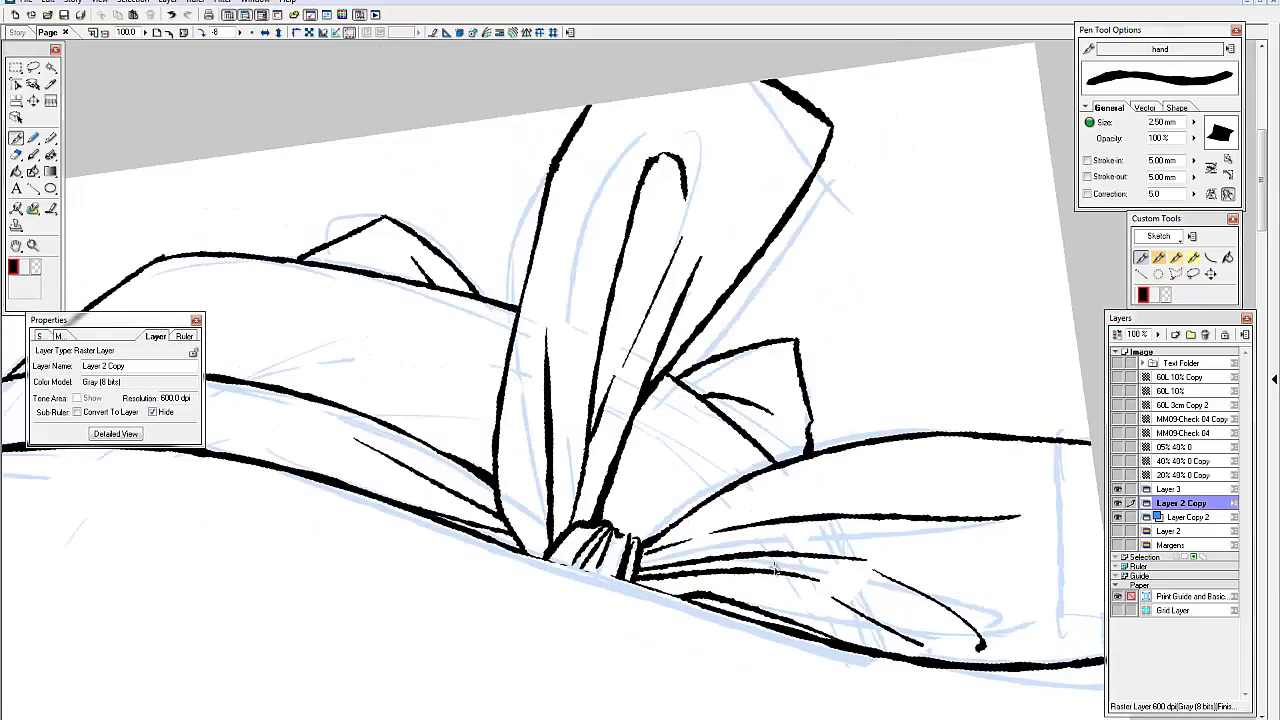
Ink the ribbon tails hanging from under the brim behind the hair and neck
key("ctrl+y")
key("ctrl+y")
key("ctrl+y")
key("ctrl+y")
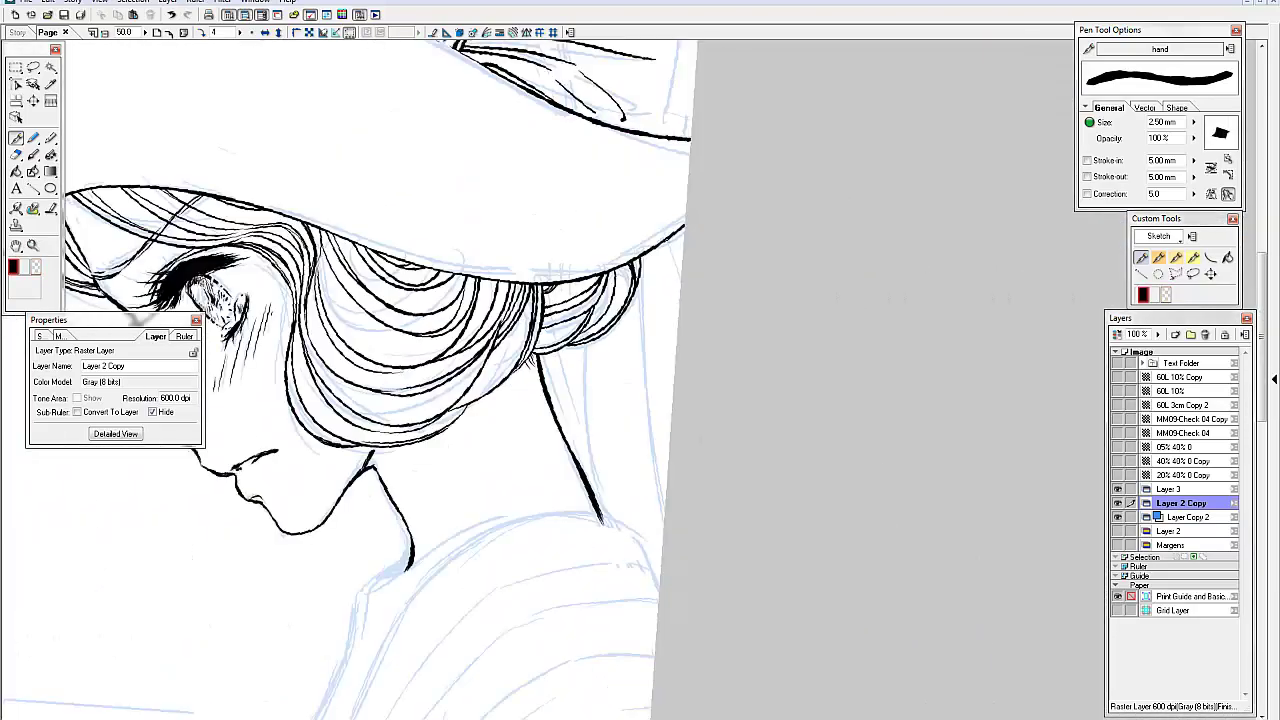
key("ctrl+y")
key("ctrl+y")
key("ctrl+y")
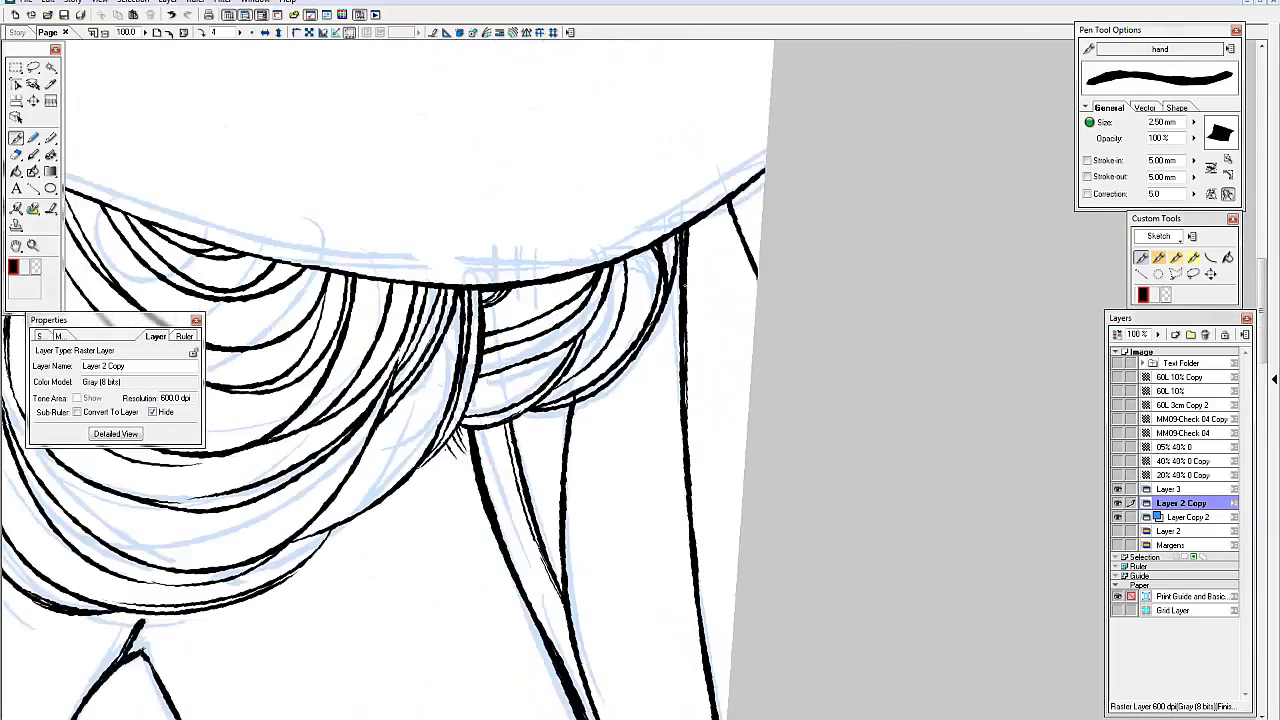
Ink the garment's neckline and shoulder edge around the base of the neck
key("ctrl+y")
key("ctrl+y")
key("ctrl+y")
key("ctrl+y")
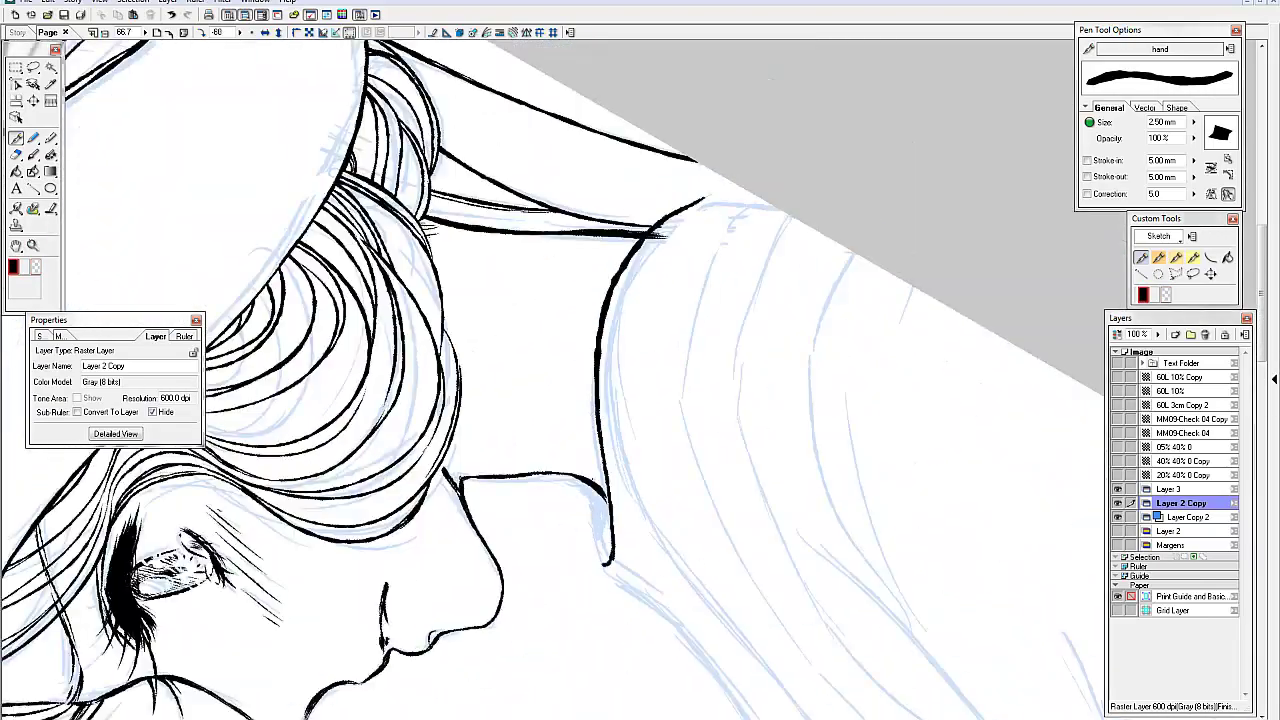
Ink the garment's front contour from the collar down to the waist, branching it near the inner elbow
key("ctrl+y")
key("ctrl+y")
key("ctrl+y")
key("ctrl+y")
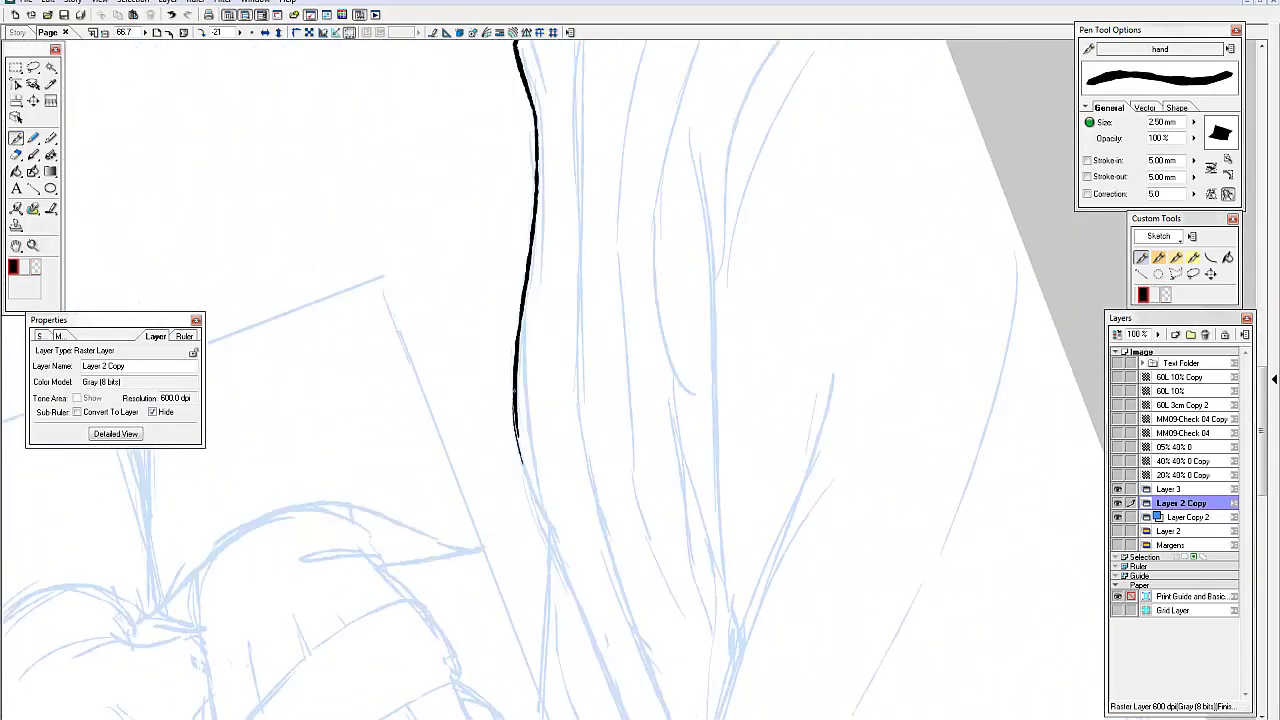
key("ctrl+y")
key("ctrl+y")
key("ctrl+y")
key("ctrl+y")
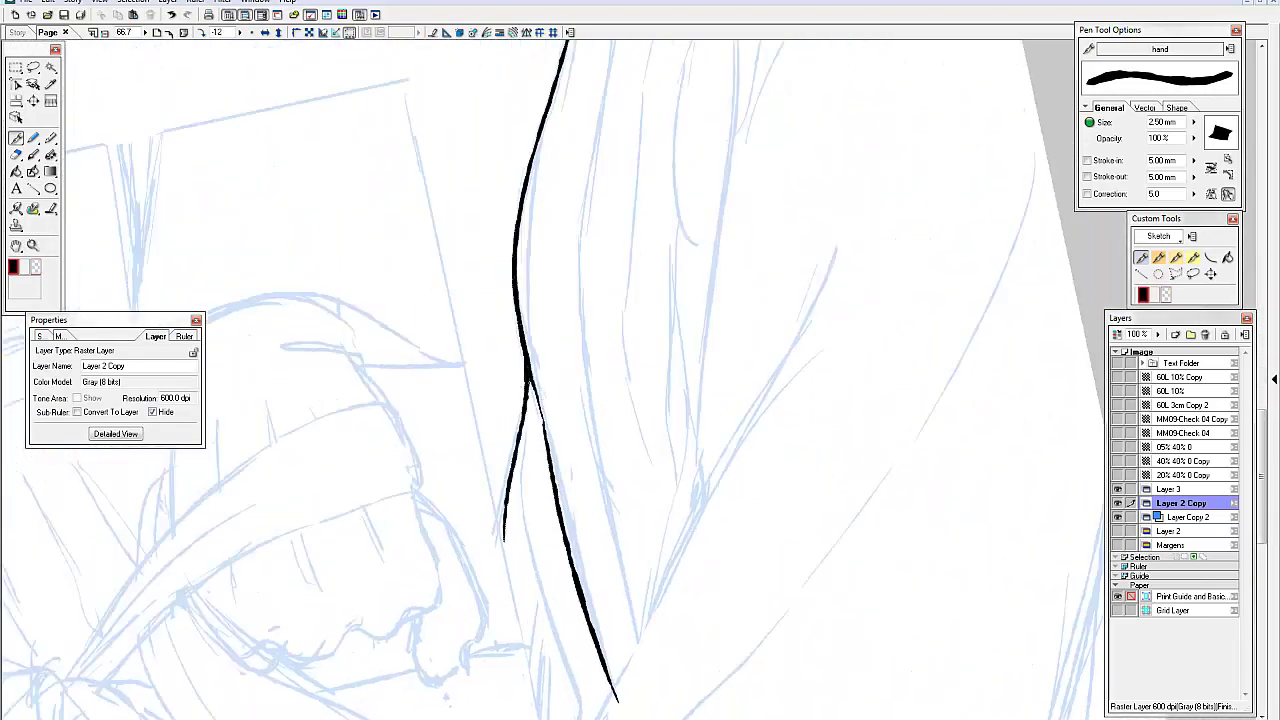
Ink the armhole line from the shoulder down toward the inner elbow and add short folds at the waist
key("ctrl+y")
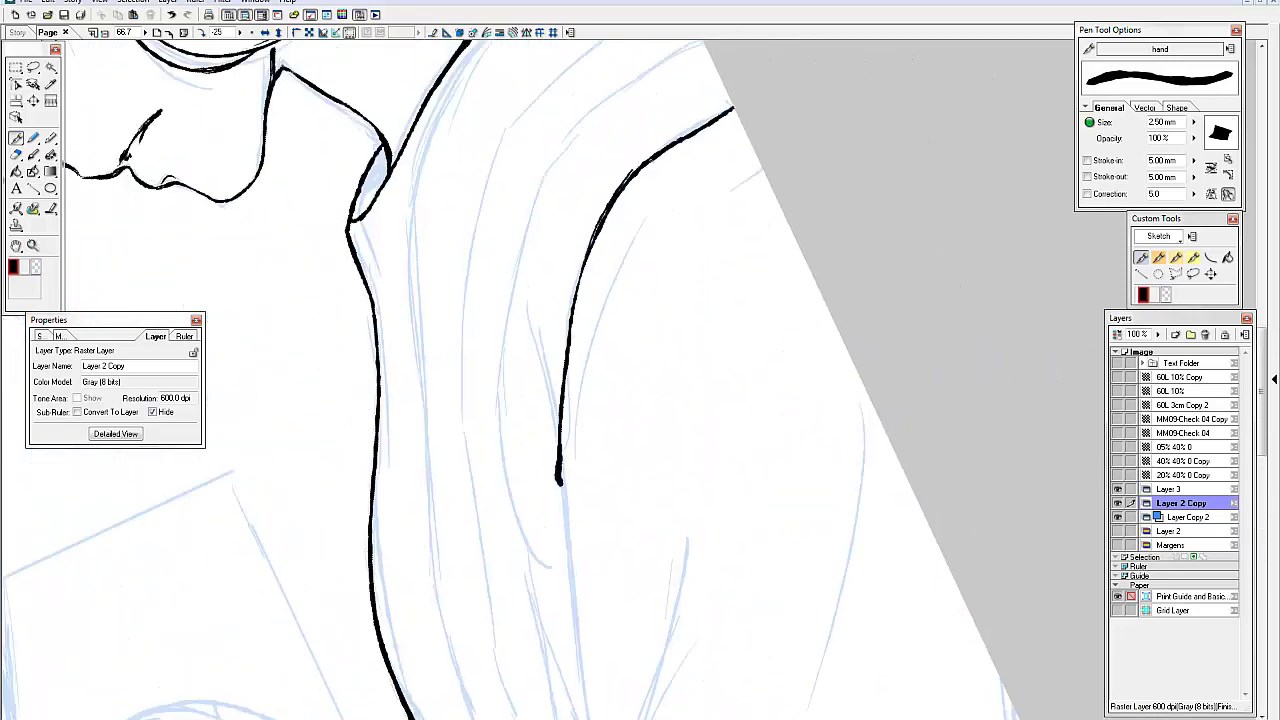
key("ctrl+y")
key("ctrl+y")
key("ctrl+y")
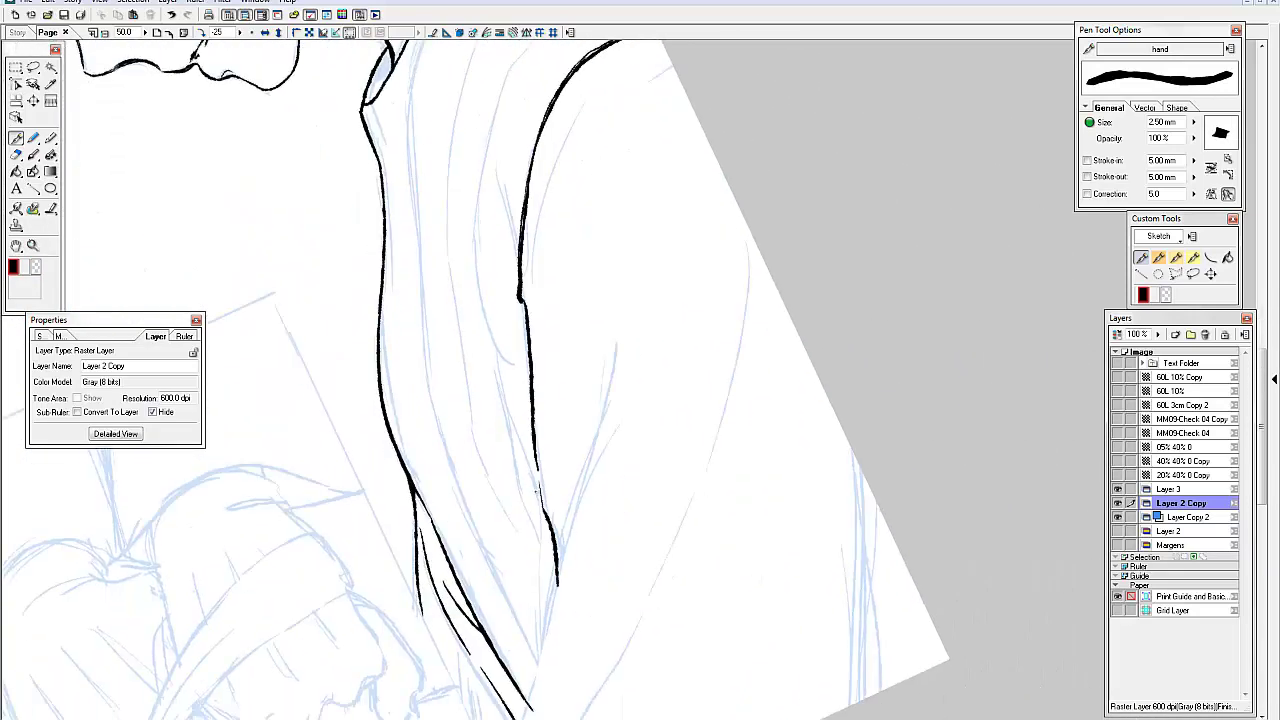
Ink the sleeve crease above the inner elbow and the long outer contour of the arm
key("ctrl+y")
key("ctrl+y")
key("ctrl+y")
key("ctrl+y")
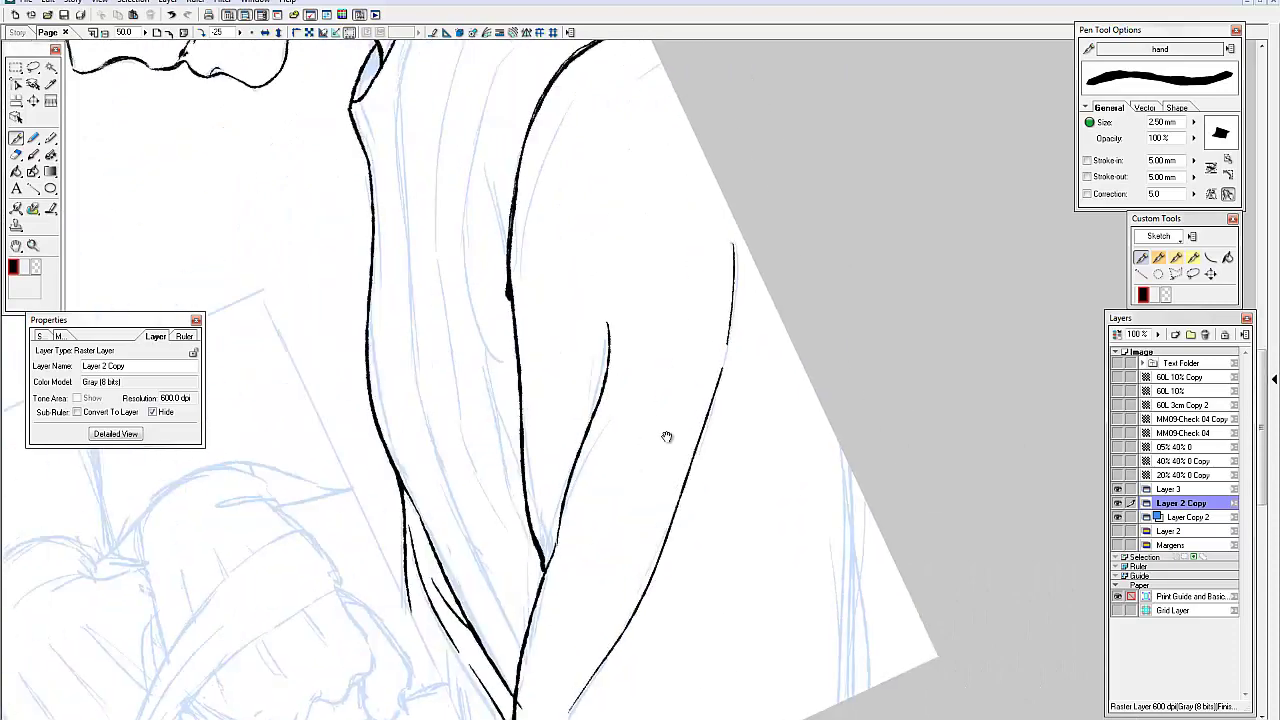
Thicken the lines meeting at the inner elbow and ink the small curved edge below the waist folds
key("ctrl+y")
key("ctrl+y")
key("ctrl+y")
key("ctrl+y")
key("ctrl+y")
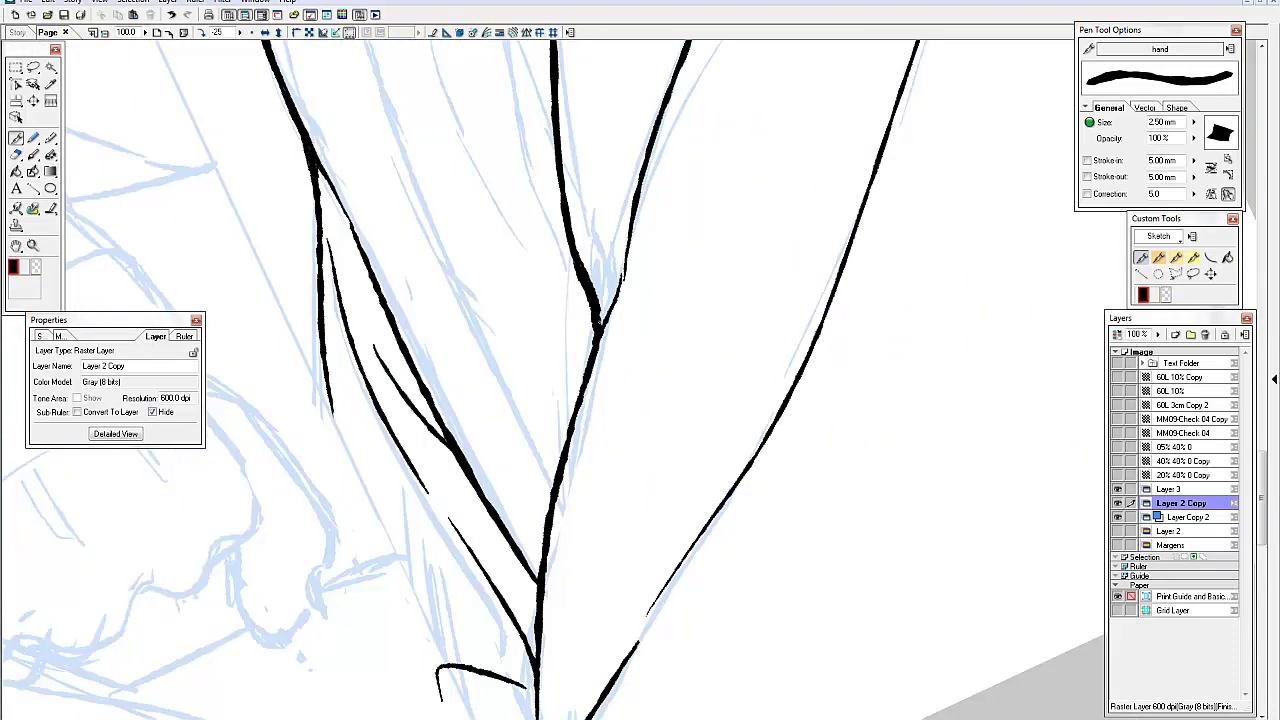
Ink a second contour line along the chest and the first long fold down the front of the garment
key("ctrl+y")
key("ctrl+y")
key("ctrl+y")
key("ctrl+y")
key("ctrl+y")
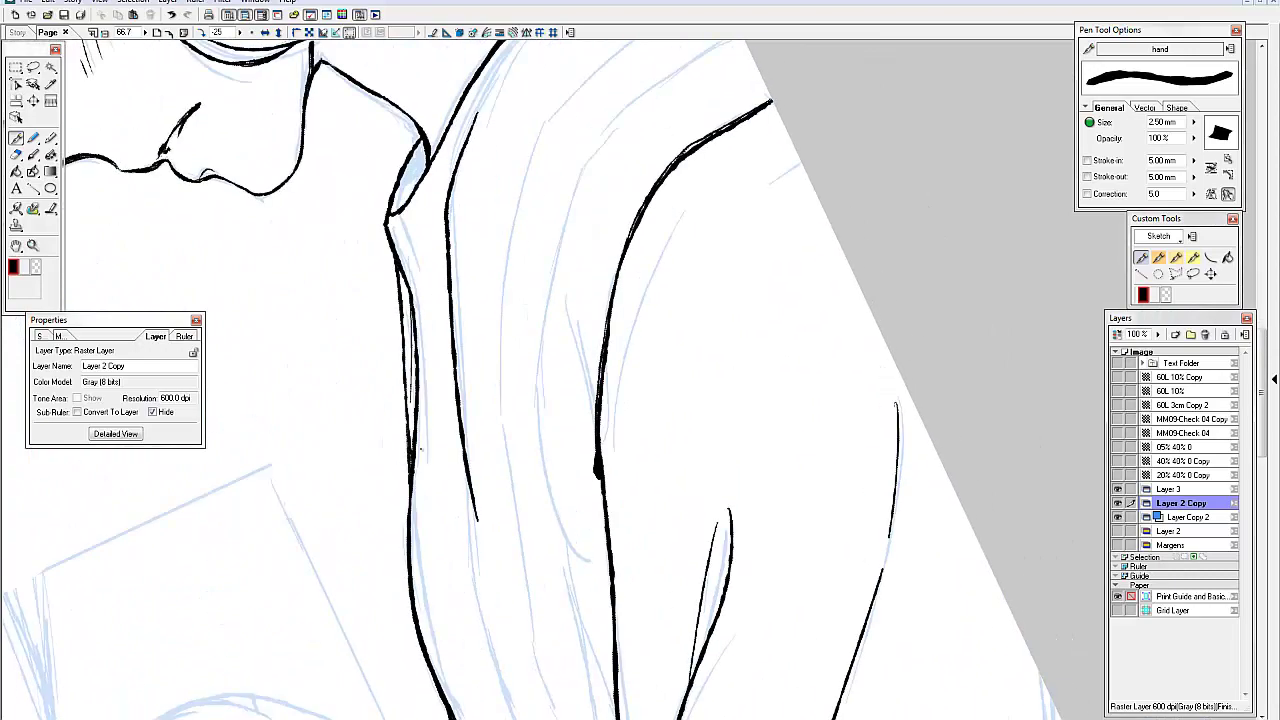
key("ctrl+y")
key("ctrl+y")
key("ctrl+y")
key("ctrl+y")
key("ctrl+y")
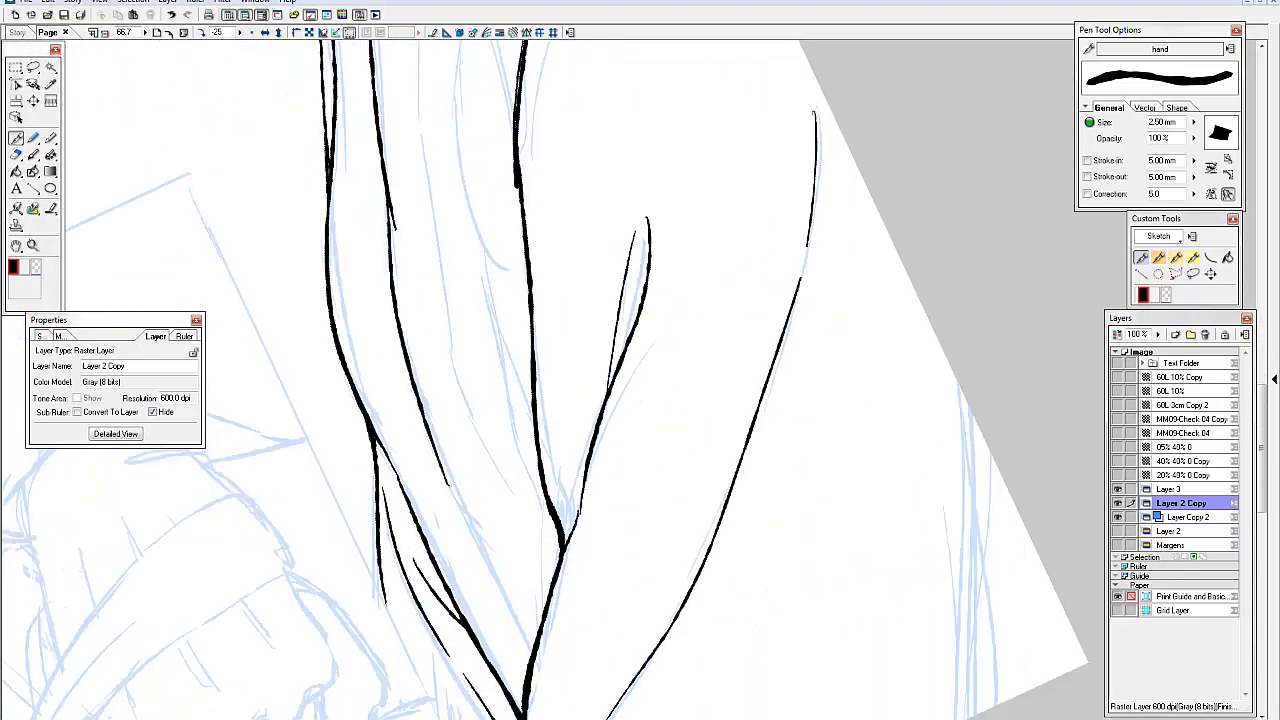
Thicken the shoulder outline, clean its overlaps with the transparent colour, and extend its top curve to the page edge
key("ctrl+y")
key("ctrl+y")
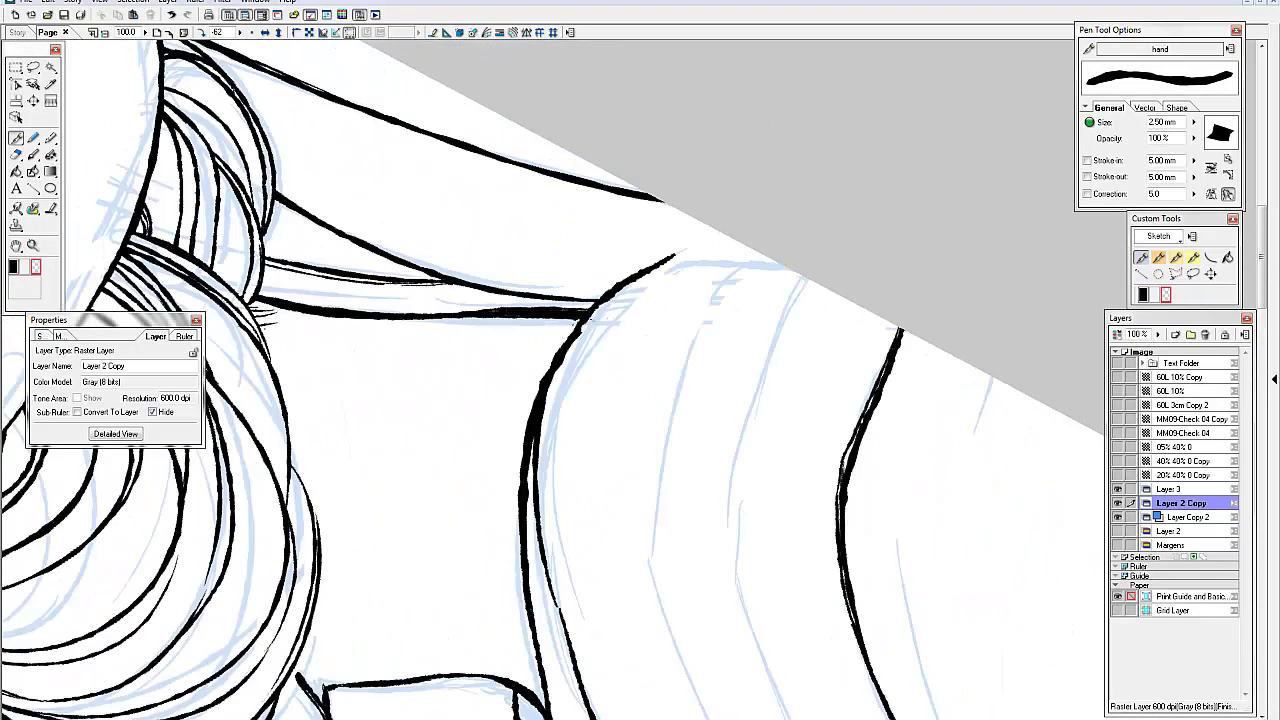
key("ctrl+y")
key("ctrl+y")
key("ctrl+y")
key("ctrl+y")
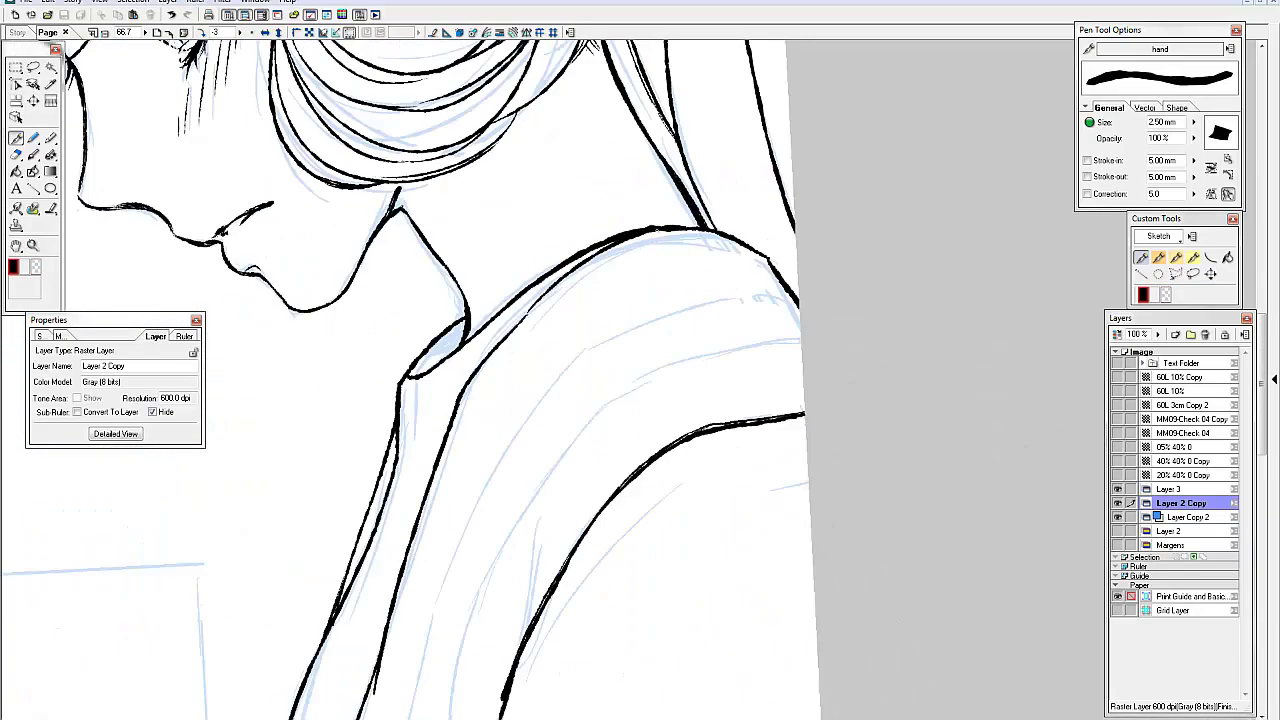
Ink the seam across the shoulder and two long fold lines running down from it
key("ctrl+y")
key("ctrl+y")
key("ctrl+y")
key("ctrl+y")
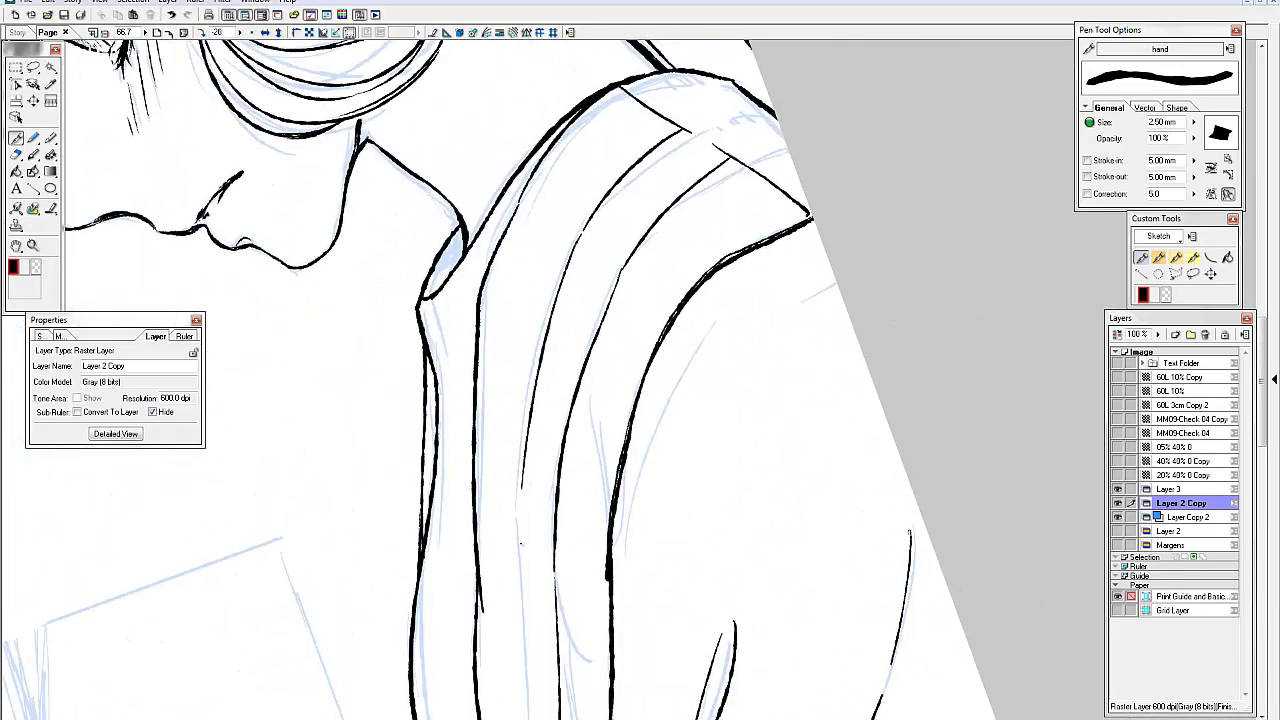
Extend the long garment folds down to the inner elbow and ink the back lines near the page's lower corner
key("ctrl+y")
key("ctrl+y")
key("ctrl+y")
key("ctrl+y")
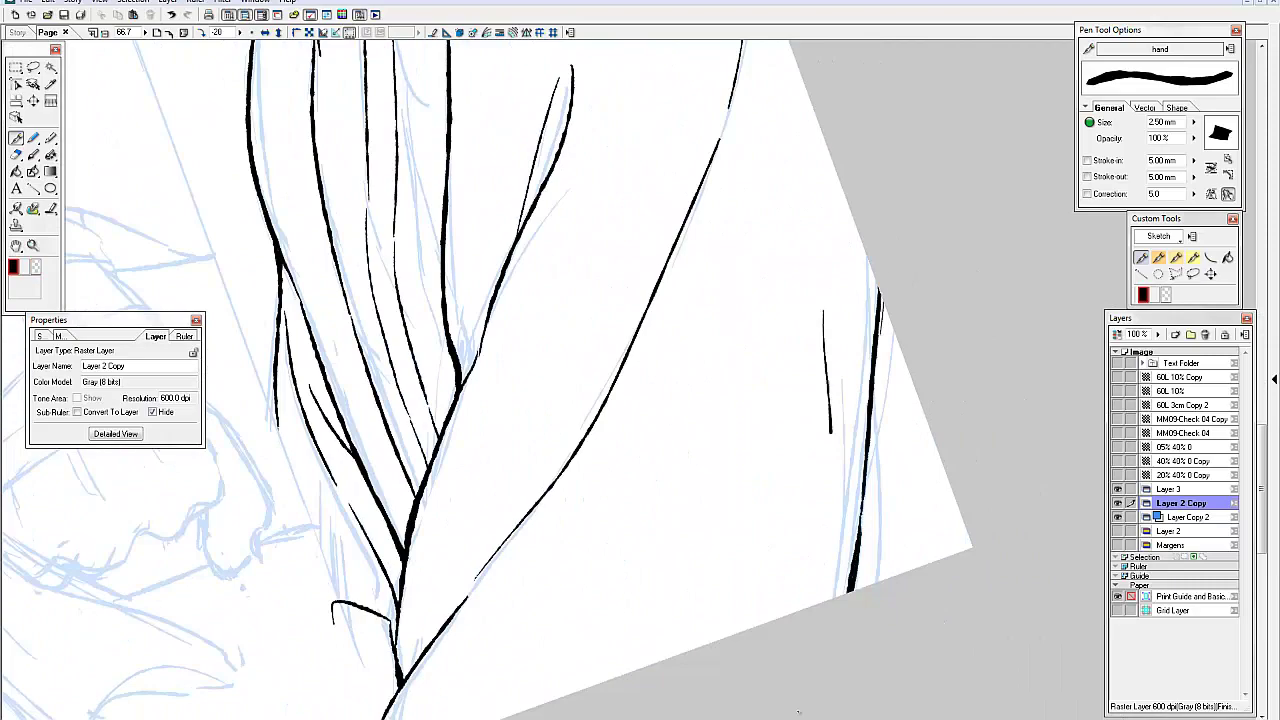
Ink a second line alongside the armhole and fill the band between the two lines with fine hatching
key("ctrl+y")
key("ctrl+y")
key("ctrl+y")
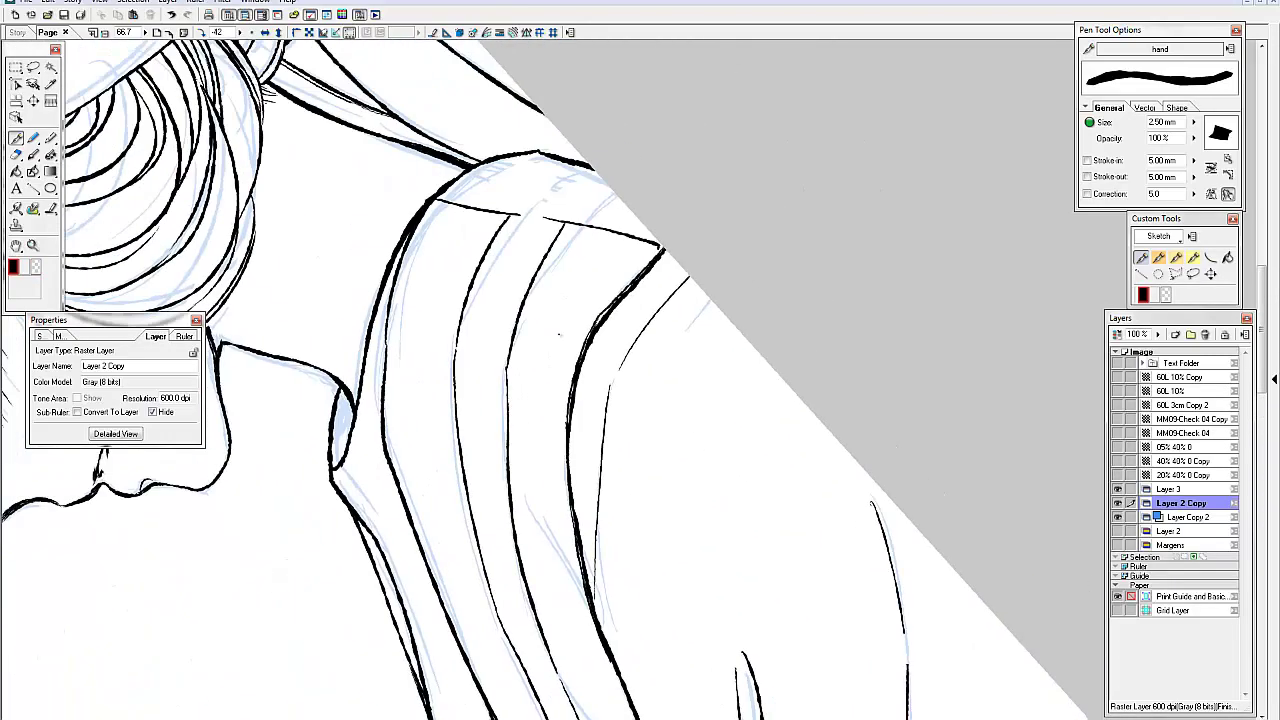
key("ctrl+y")
key("ctrl+y")
key("ctrl+y")
key("ctrl+y")
key("ctrl+y")
key("ctrl+y")
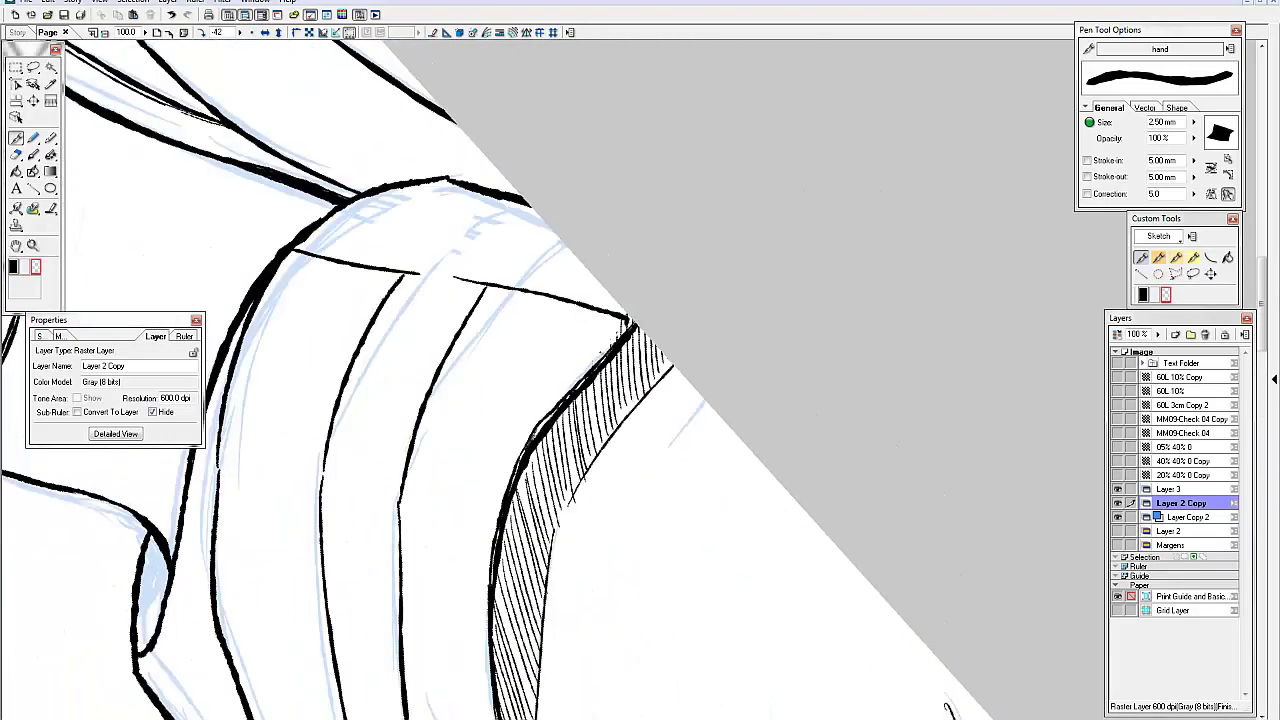
Fill the inside of the collar opening with solid black and extend the back line to the page's lower edge
key("ctrl+y")
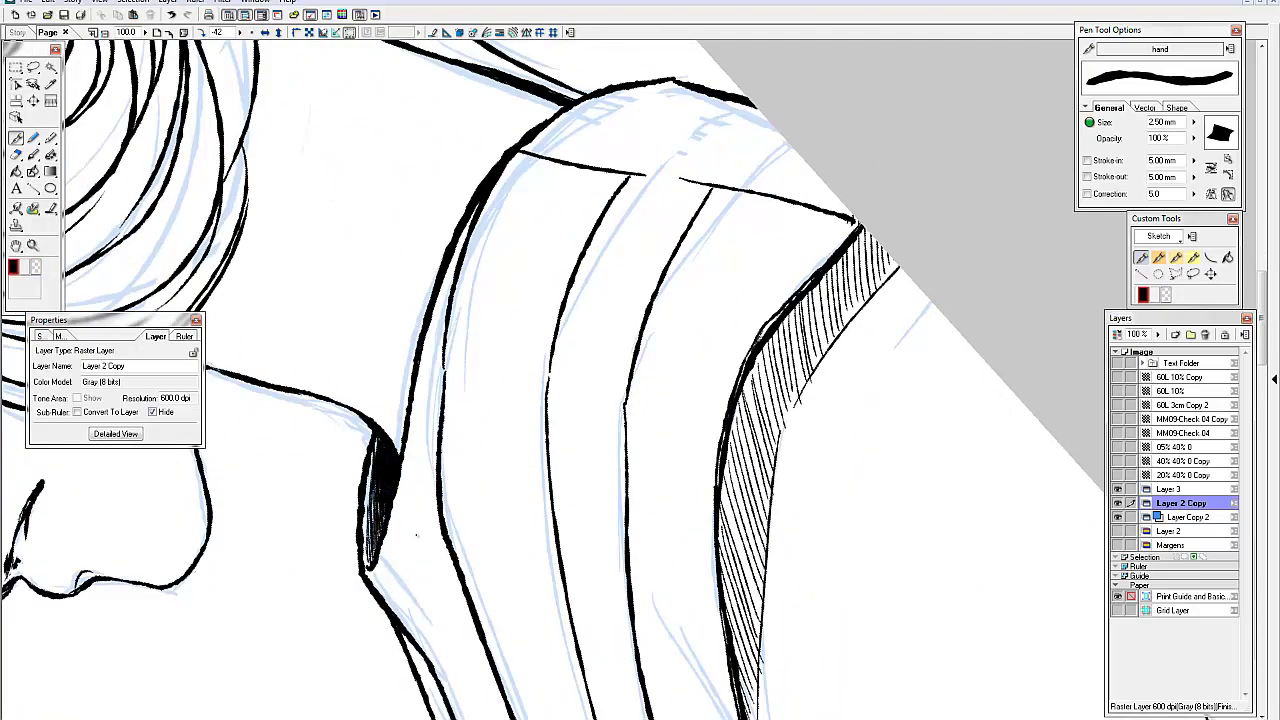
key("ctrl+y")
key("ctrl+y")
key("ctrl+y")
key("ctrl+y")
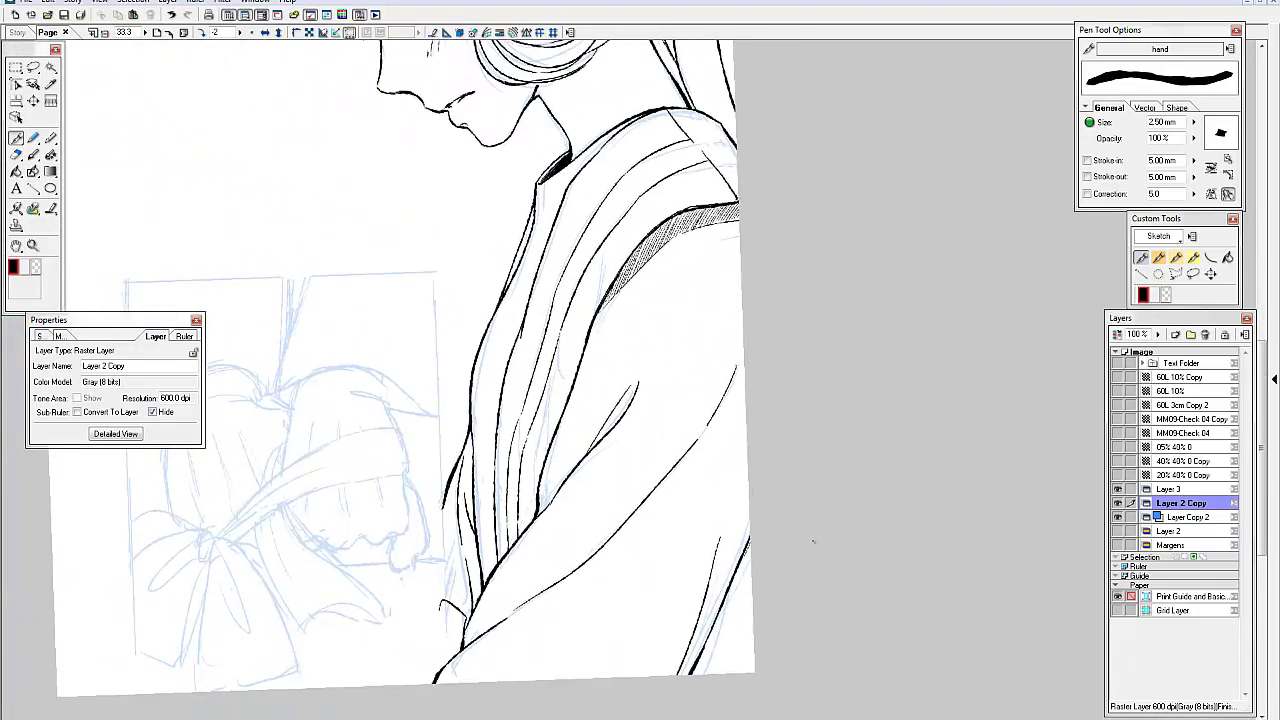
Hatch the shadow area behind the back line in the lower corner of the page
key("ctrl+y")
key("ctrl+y")
key("ctrl+y")
key("ctrl+y")
key("ctrl+y")
key("ctrl+y")
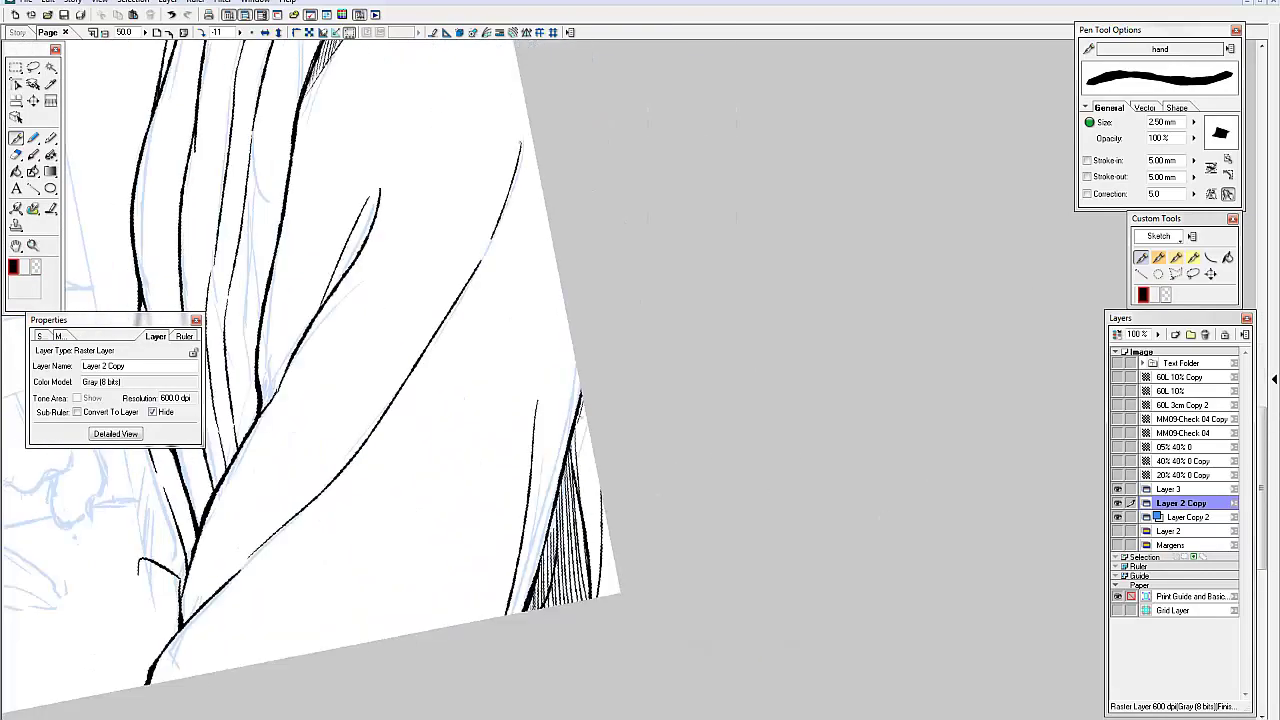
Cross-hatch the lower back shadow and hatch the narrow sleeve crease above the inner elbow
key("ctrl+y")
key("ctrl+y")
key("ctrl+y")
key("ctrl+y")
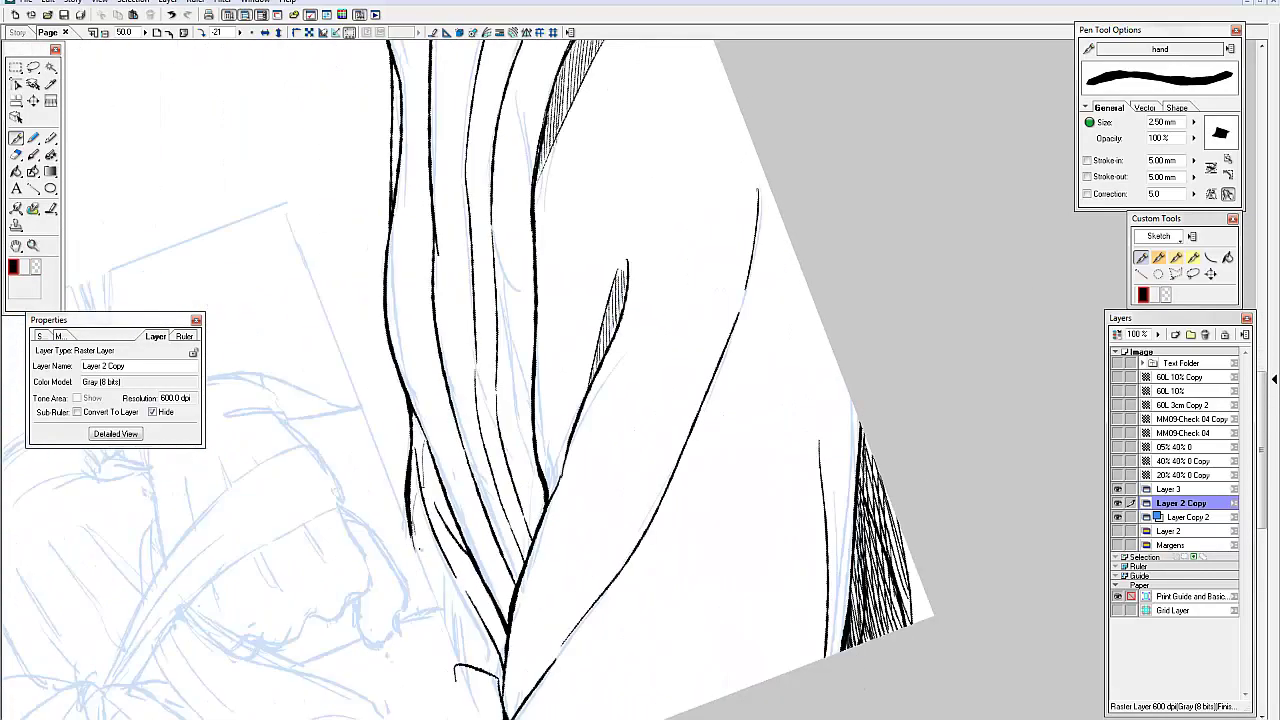
Hatch the shaded waist area between the garment front and the forearm
key("ctrl+y")
key("ctrl+y")
key("ctrl+y")
key("ctrl+y")
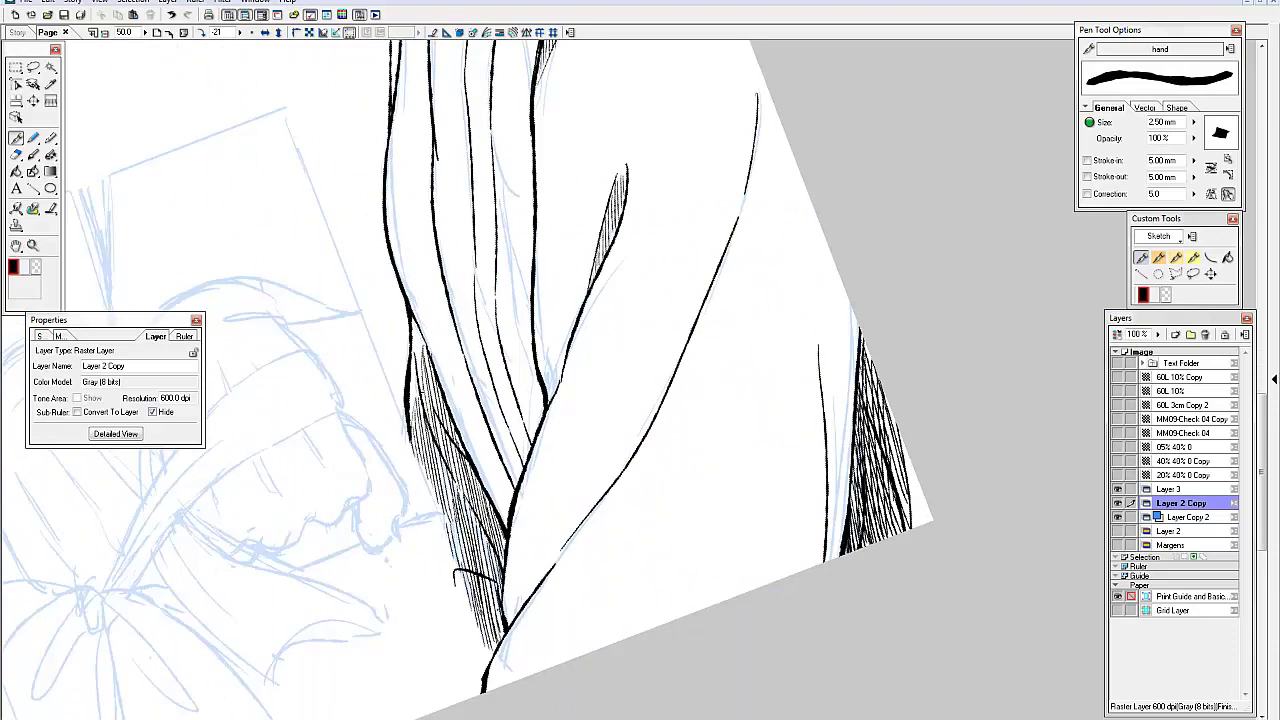
Hatch the shadows on the neck and the hanging ribbon tail, and darken the area behind the hair bun
key("ctrl+y")
key("ctrl+y")
key("ctrl+y")
key("ctrl+y")
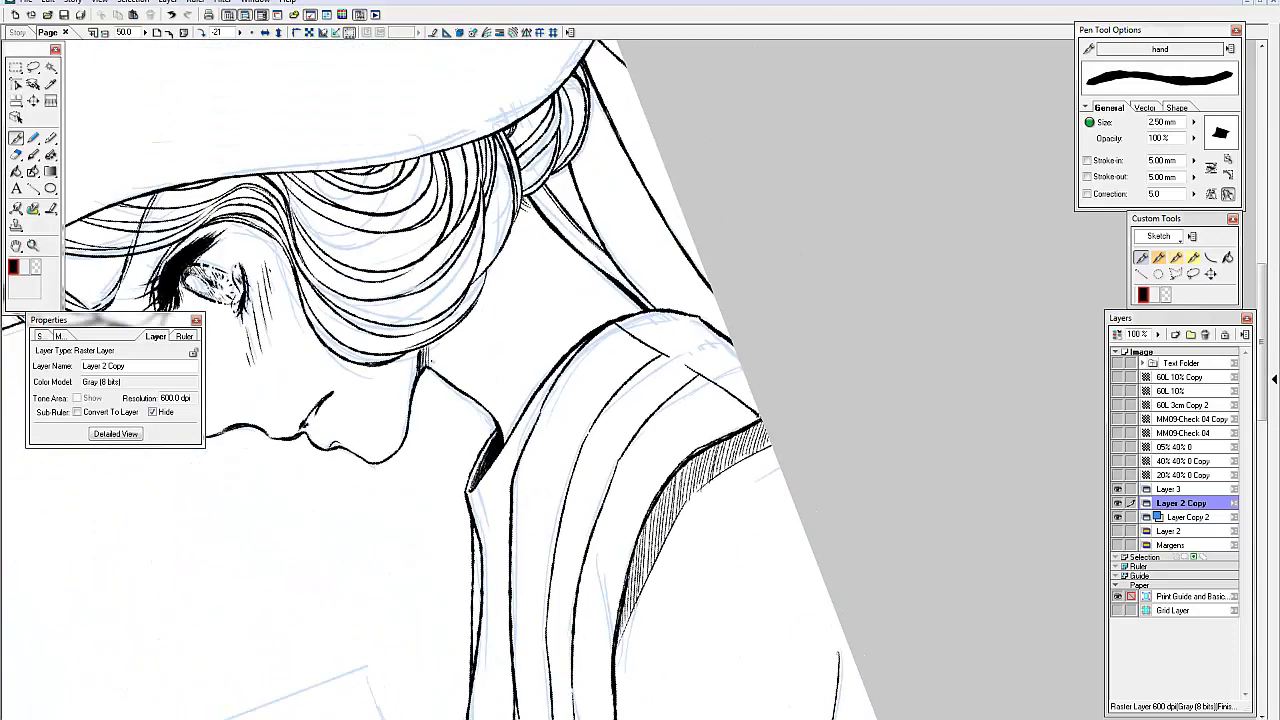
key("ctrl+y")
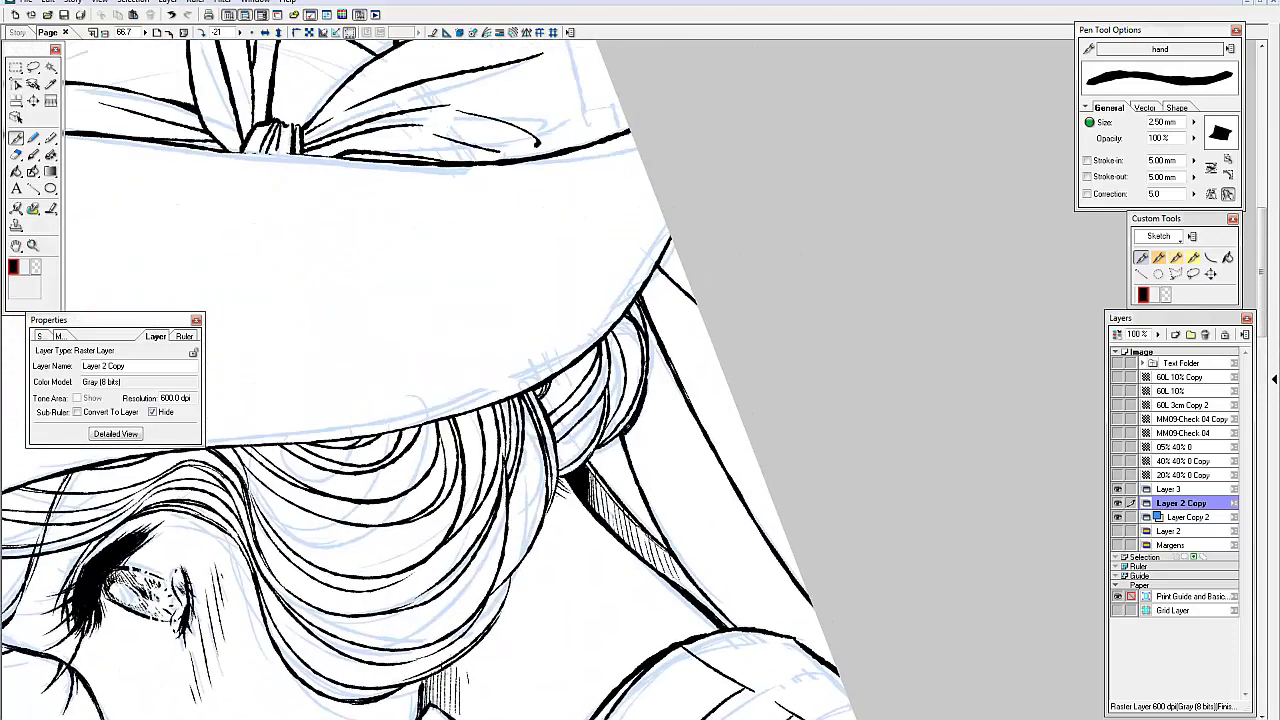
key("ctrl+y")
key("ctrl+y")
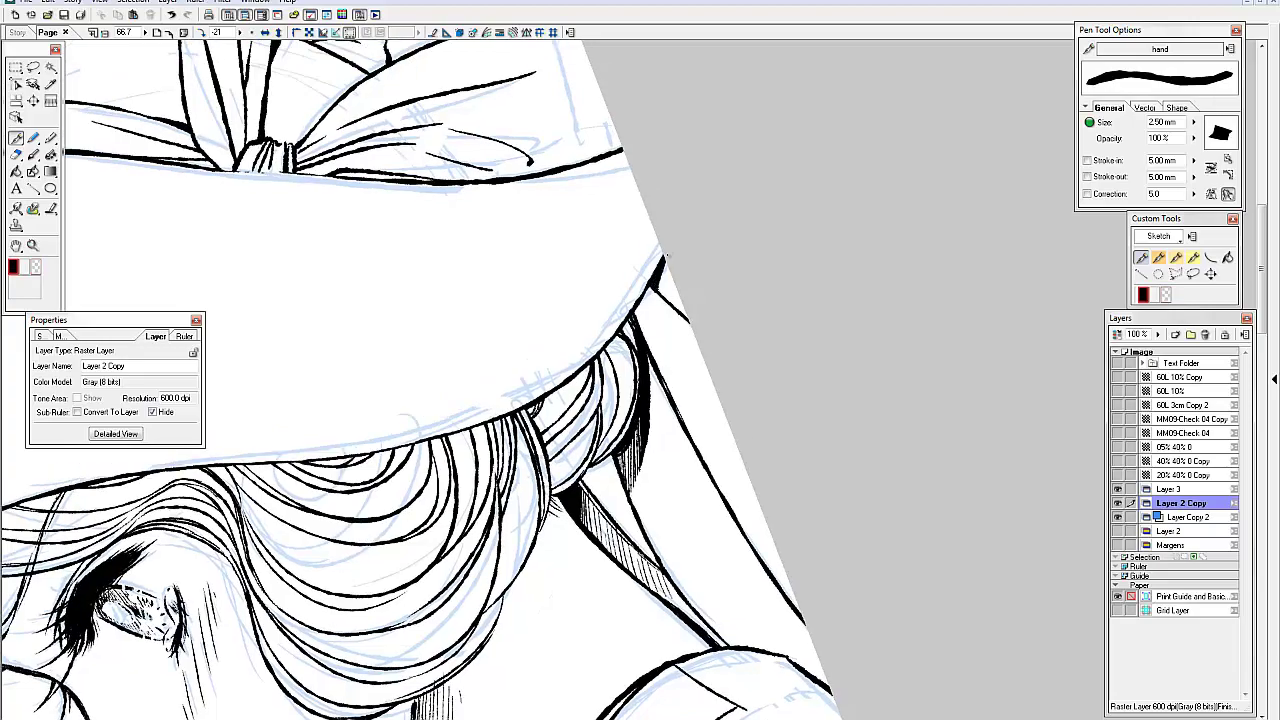
Ink the outer side and the central top crease of the left lobe of the ribbon-tied bundle
key("ctrl+y")
key("ctrl+y")
key("ctrl+y")
key("ctrl+y")
key("ctrl+y")
key("ctrl+y")
key("ctrl+y")
key("ctrl+y")
key("ctrl+y")
key("ctrl+y")
key("ctrl+y")
key("ctrl+y")
key("ctrl+y")
key("ctrl+y")
key("ctrl+y")
key("ctrl+y")
key("ctrl+y")
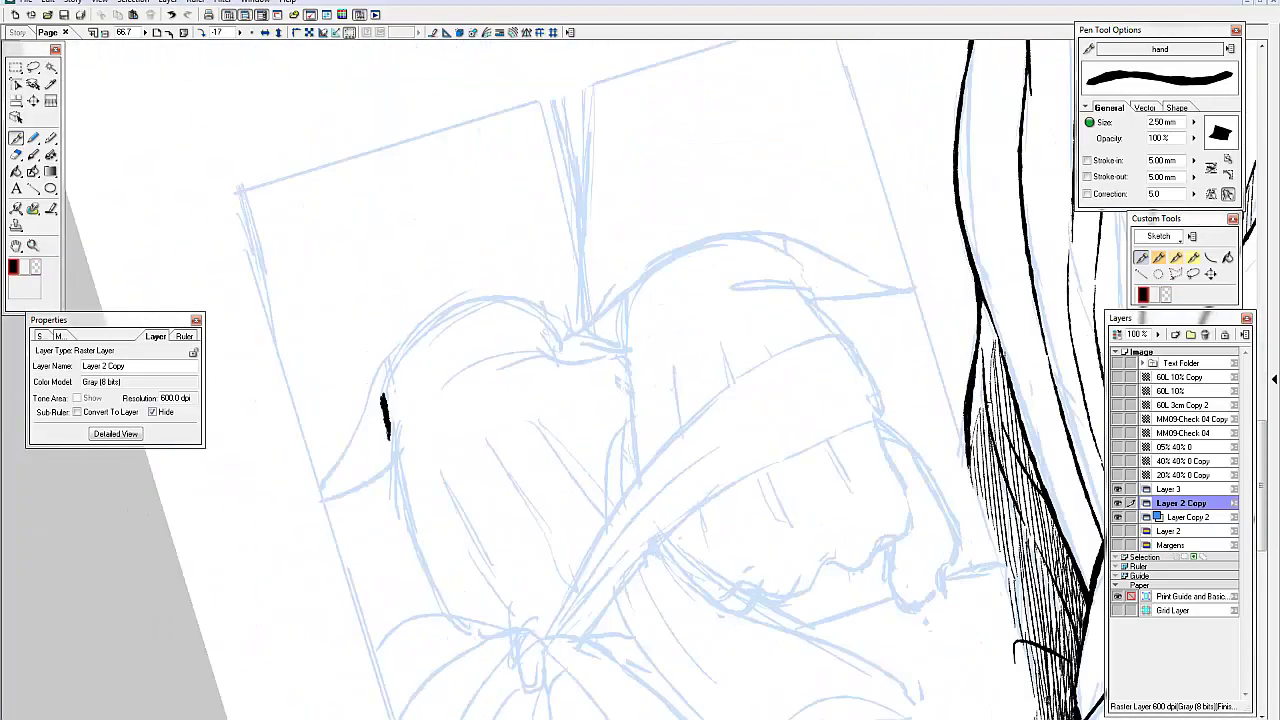
key("ctrl+y")
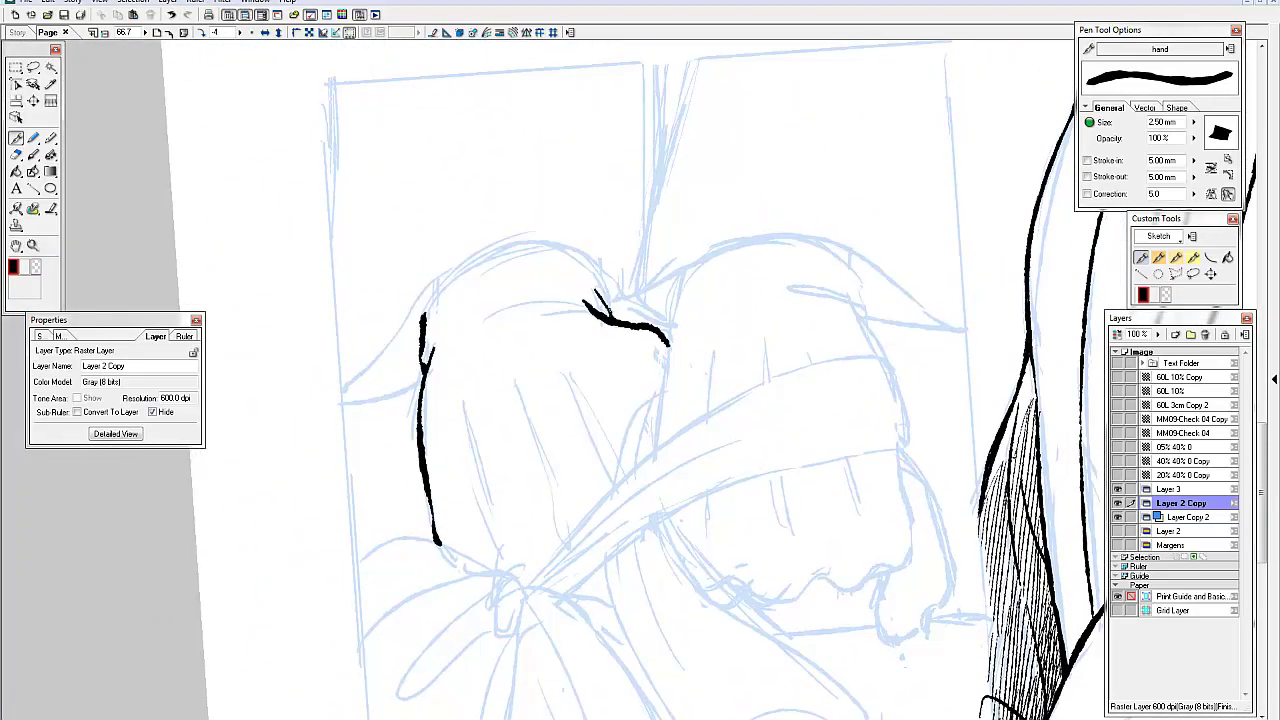
Ink the curved top of the left lobe to connect its outer side with the central crease
key("ctrl+y")
key("ctrl+y")
key("ctrl+y")
key("ctrl+y")
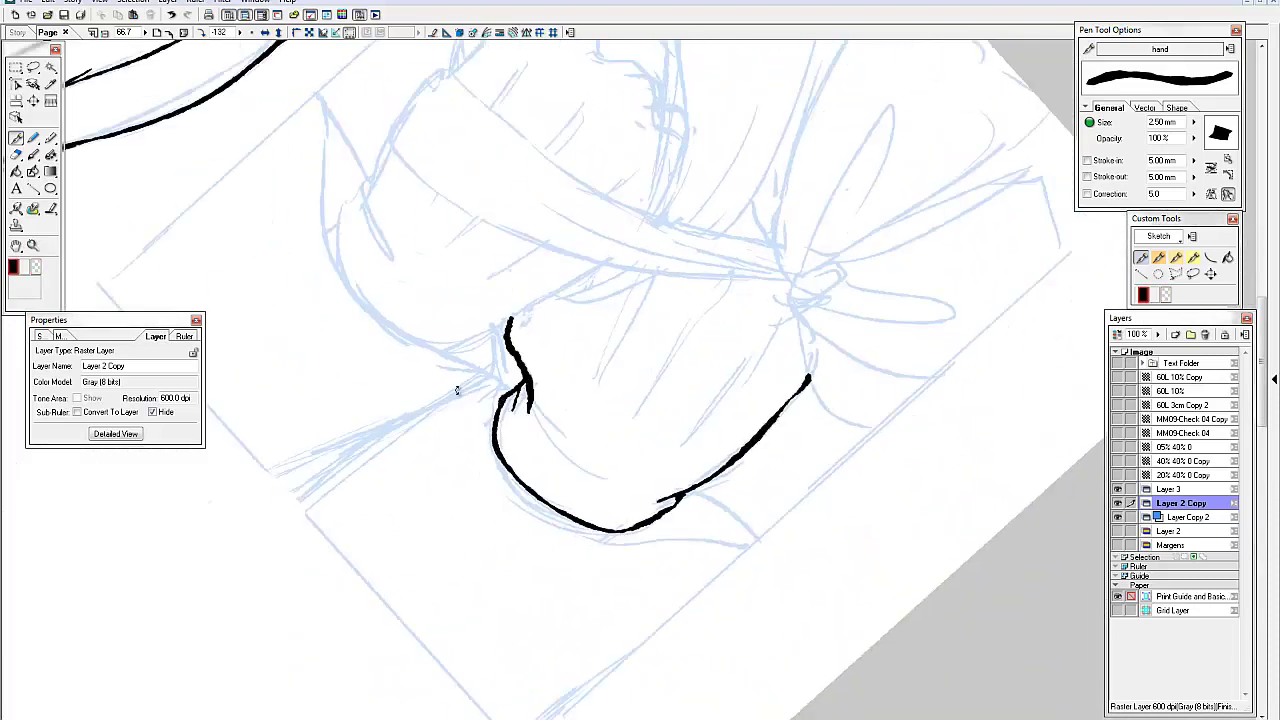
Ink the curved fold beneath the left lobe's top and both side edges of the right lobe
key("ctrl+y")
key("ctrl+y")
key("ctrl+y")
key("ctrl+y")
key("ctrl+y")
key("ctrl+y")
key("ctrl+y")
key("ctrl+y")
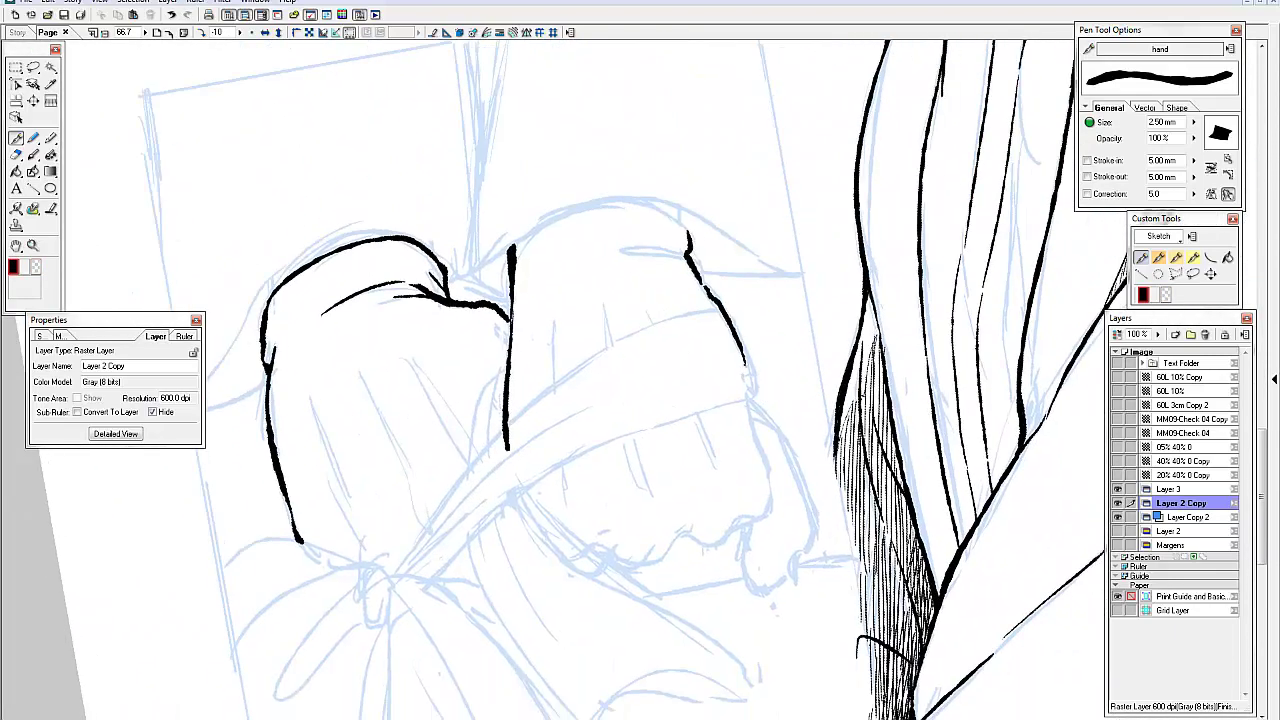
Continue the right lobe's outer edge down into its scalloped lower outline
key("ctrl+y")
key("ctrl+y")
key("ctrl+y")
key("ctrl+y")
key("ctrl+y")
key("ctrl+y")
key("ctrl+y")
key("ctrl+y")
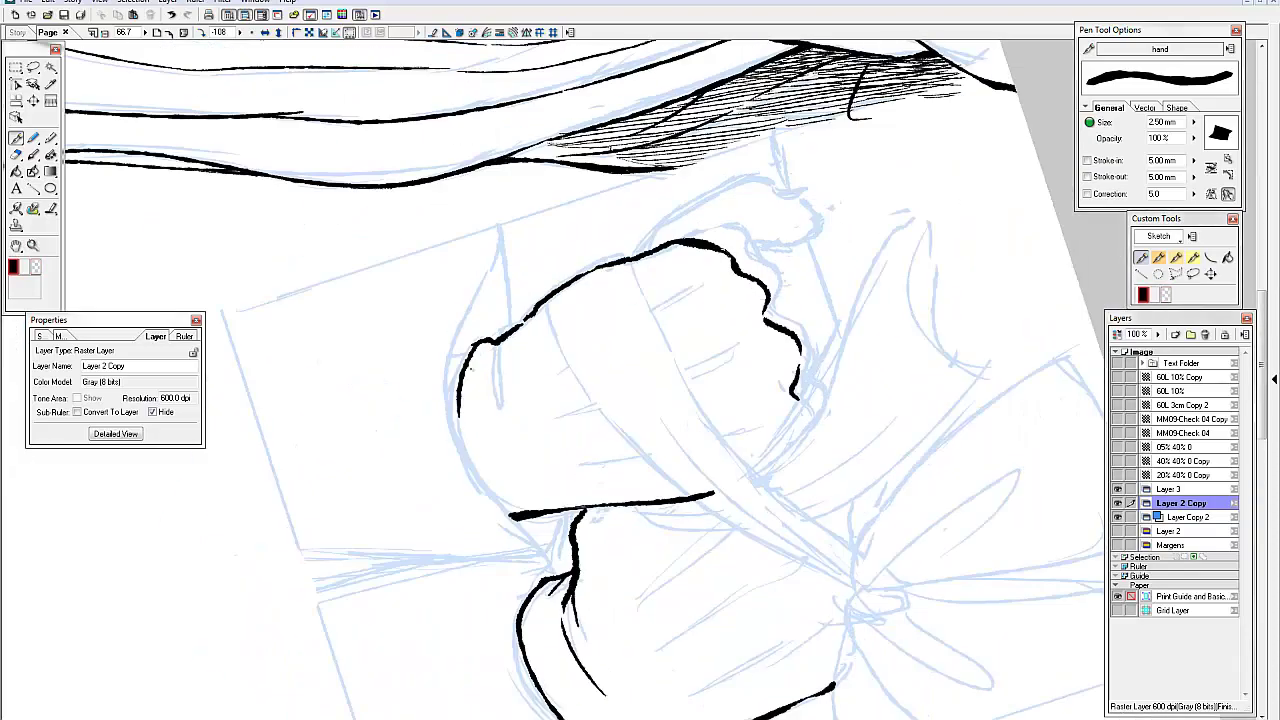
Ink the right lobe's rounded top with its curled fold and the first long crease on the left lobe
key("ctrl+y")
key("ctrl+y")
key("ctrl+y")
key("ctrl+y")
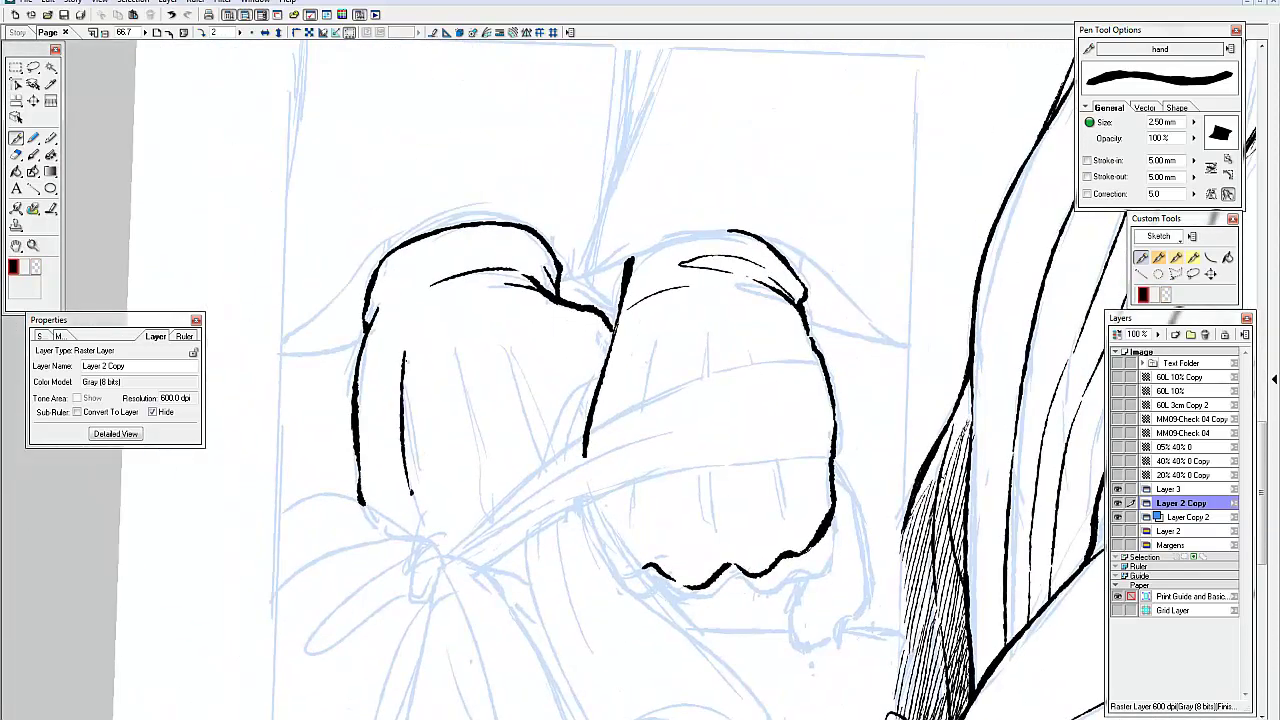
Ink the gathered fold lines running along the left and right lobes of the bundle
key("ctrl+y")
key("ctrl+y")
key("ctrl+y")
key("ctrl+y")
key("ctrl+y")
key("ctrl+y")
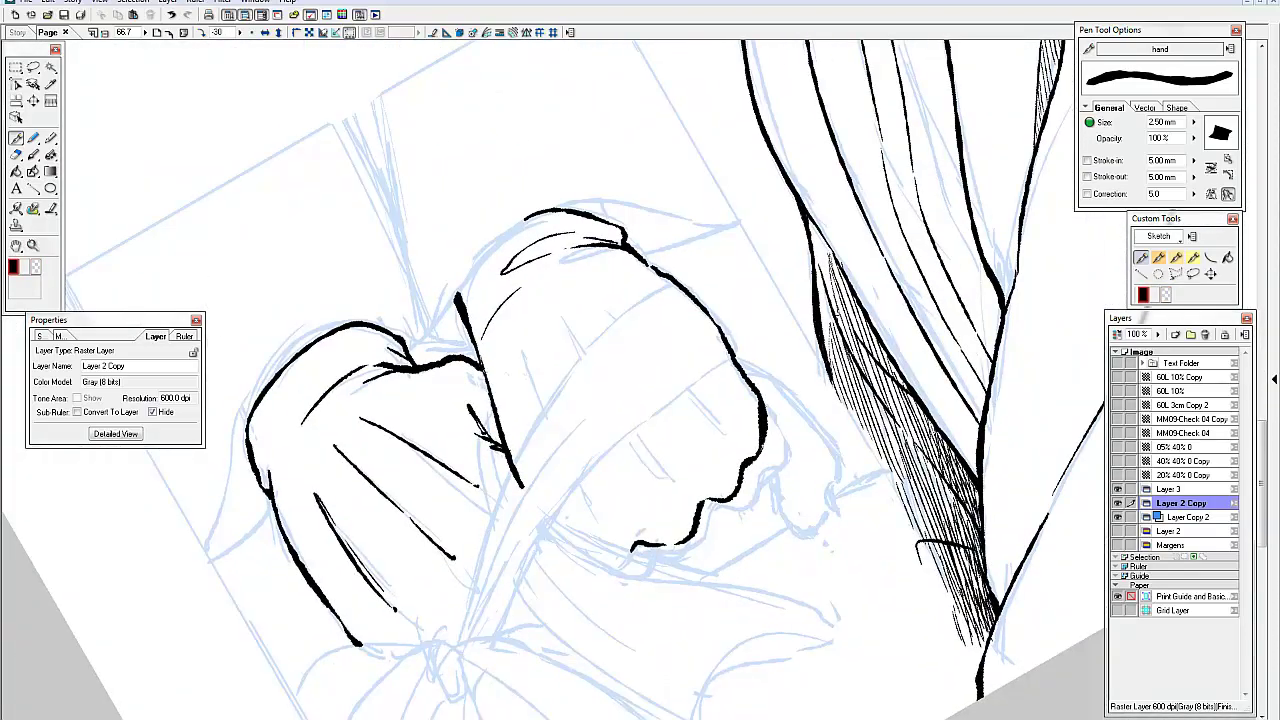
key("ctrl+y")
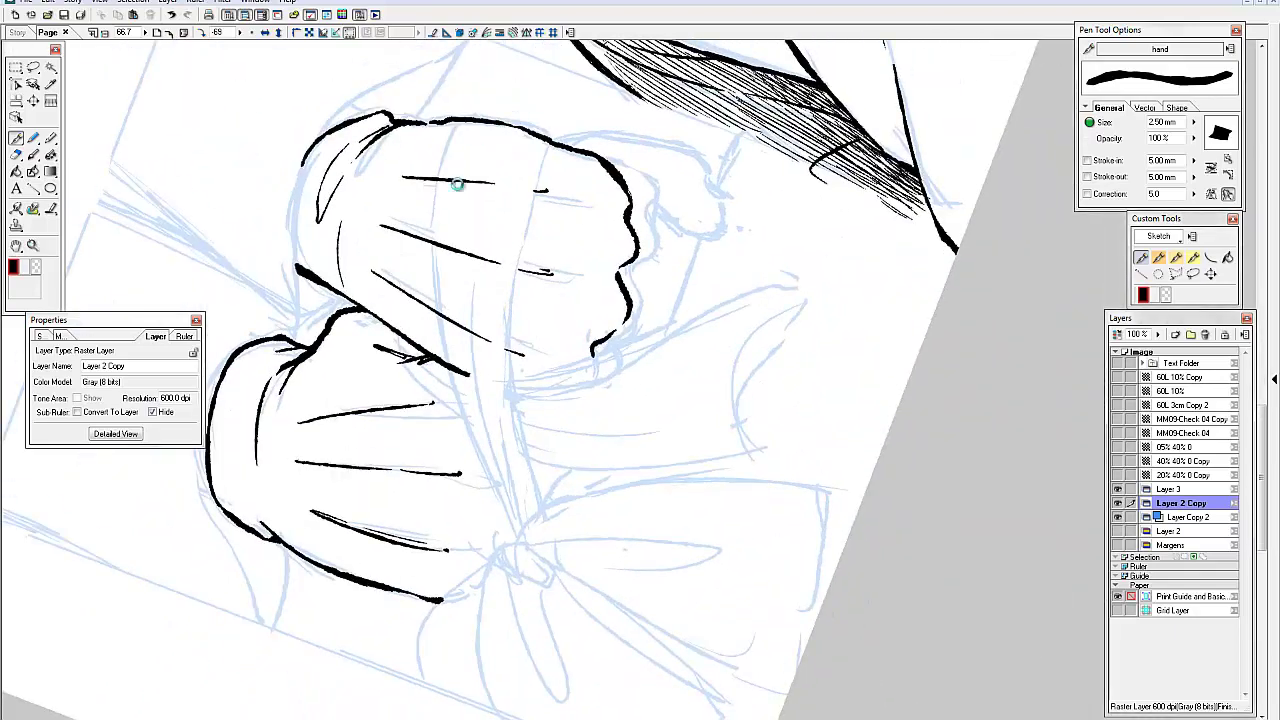
Ink both edges of the ribbon band wrapping across the right lobe down to the knot
key("ctrl+y")
key("ctrl+y")
key("ctrl+y")
key("ctrl+y")
key("ctrl+y")
key("ctrl+y")
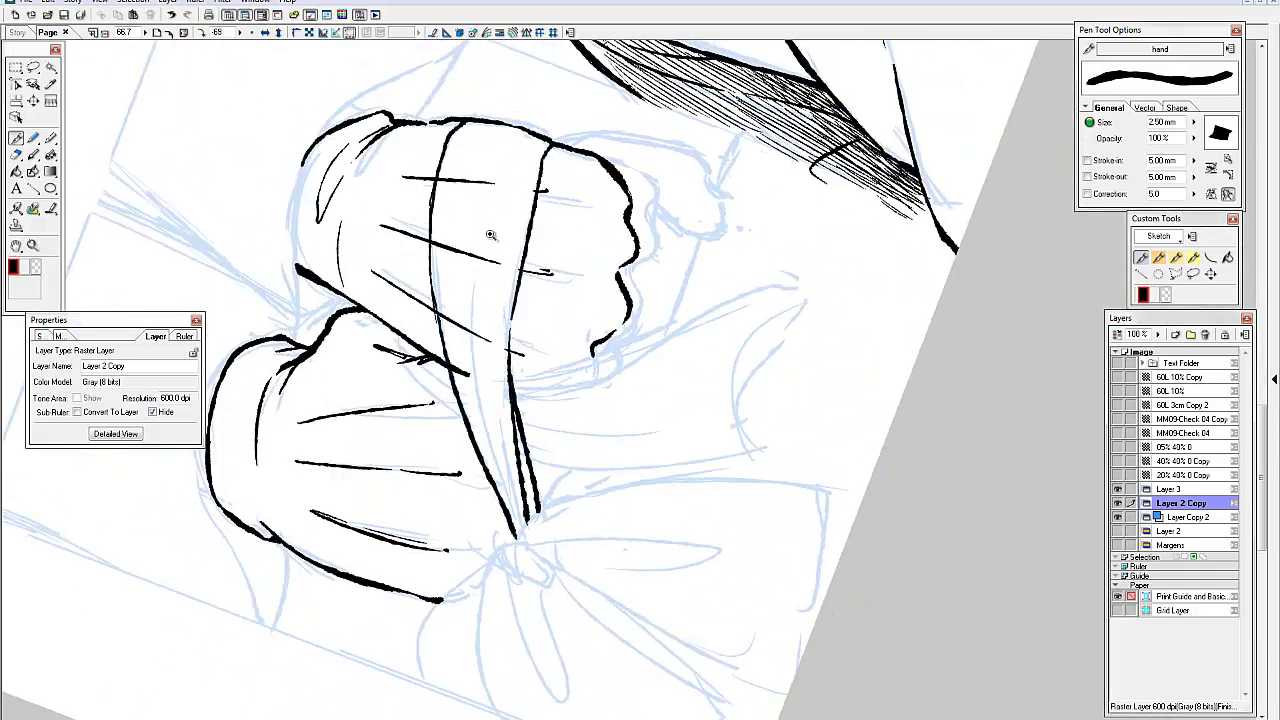
Erase the lobe's fold lines inside the ribbon band with the transparent colour and ink long creases along the band
key("ctrl+z")
key("ctrl+z")
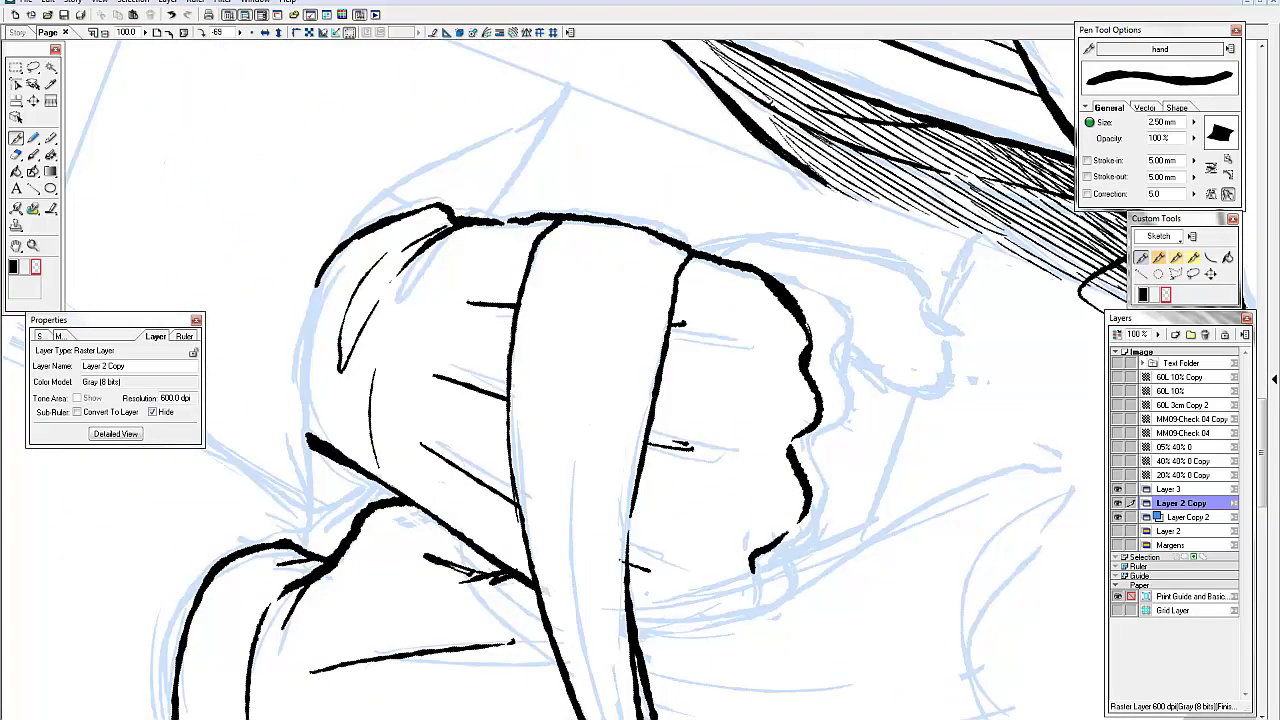
key("ctrl+y")
key("ctrl+y")
key("ctrl+y")
key("ctrl+y")
key("ctrl+y")
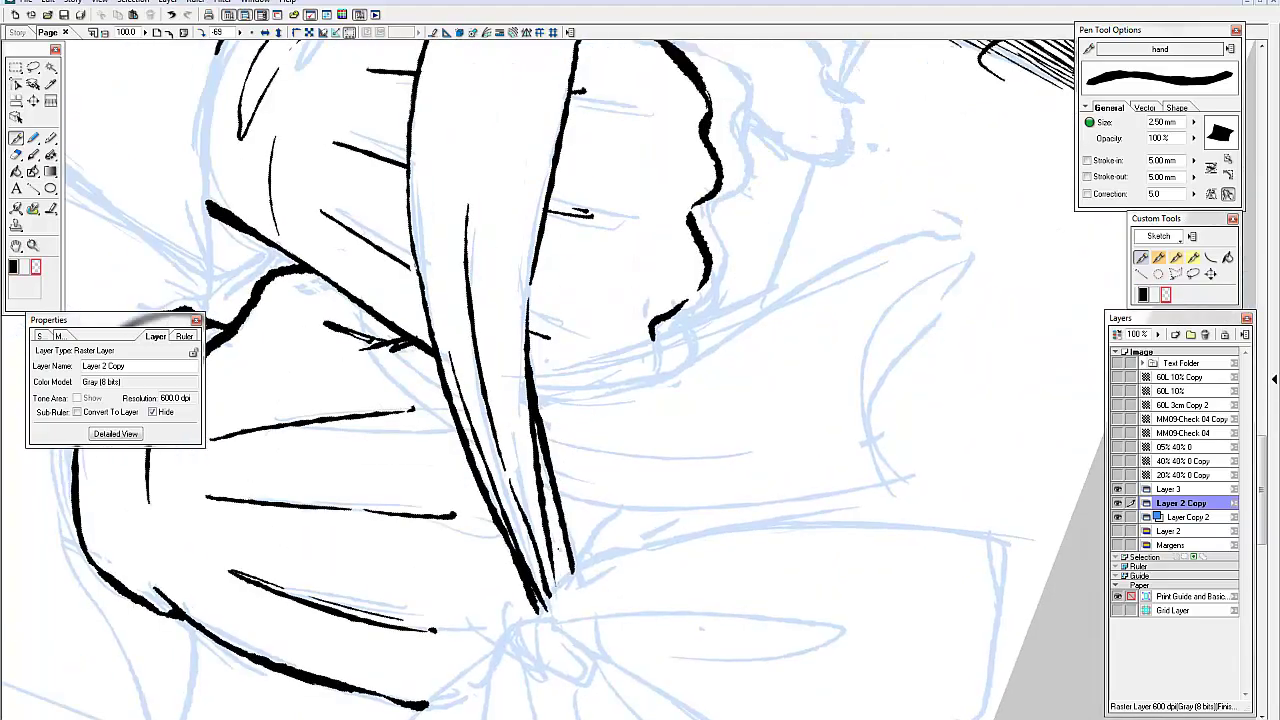
Ink the pointed tips beside the right lobe and the forked stem rising between the two lobes
key("ctrl+y")
key("ctrl+y")
key("ctrl+y")
key("ctrl+y")
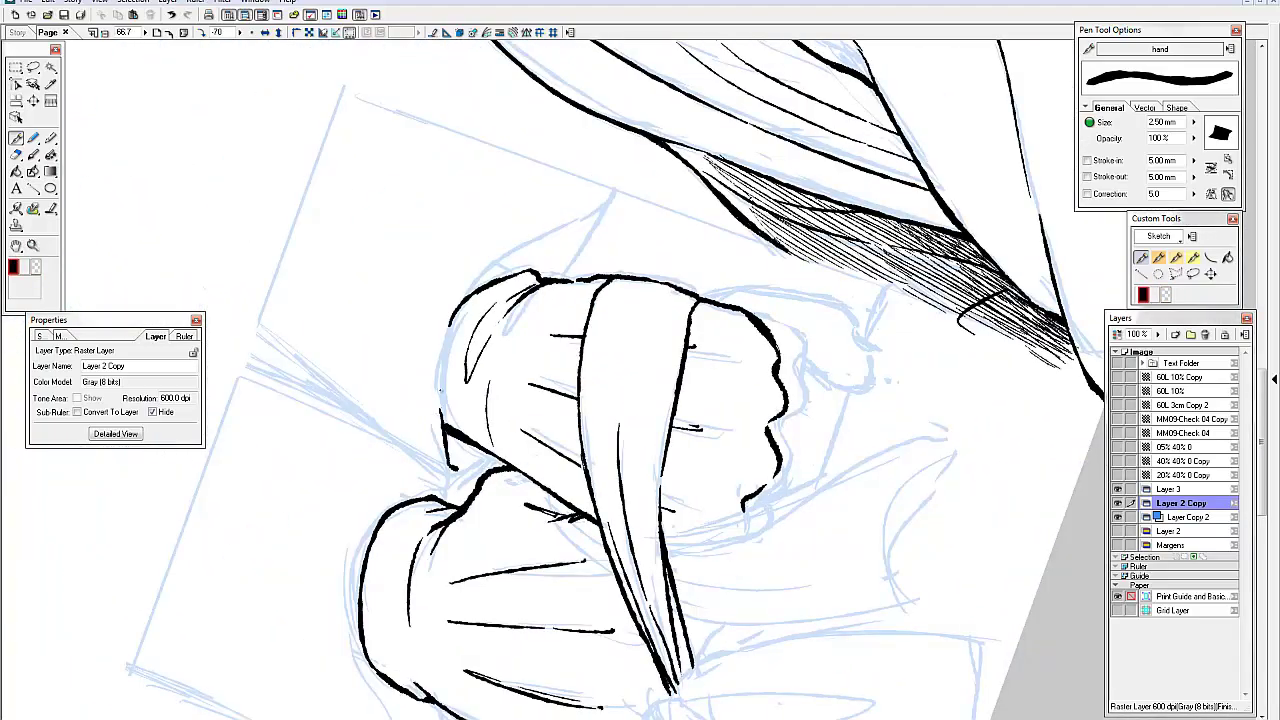
key("ctrl+y")
key("ctrl+y")
key("ctrl+y")
key("ctrl+y")
key("ctrl+y")
key("ctrl+y")
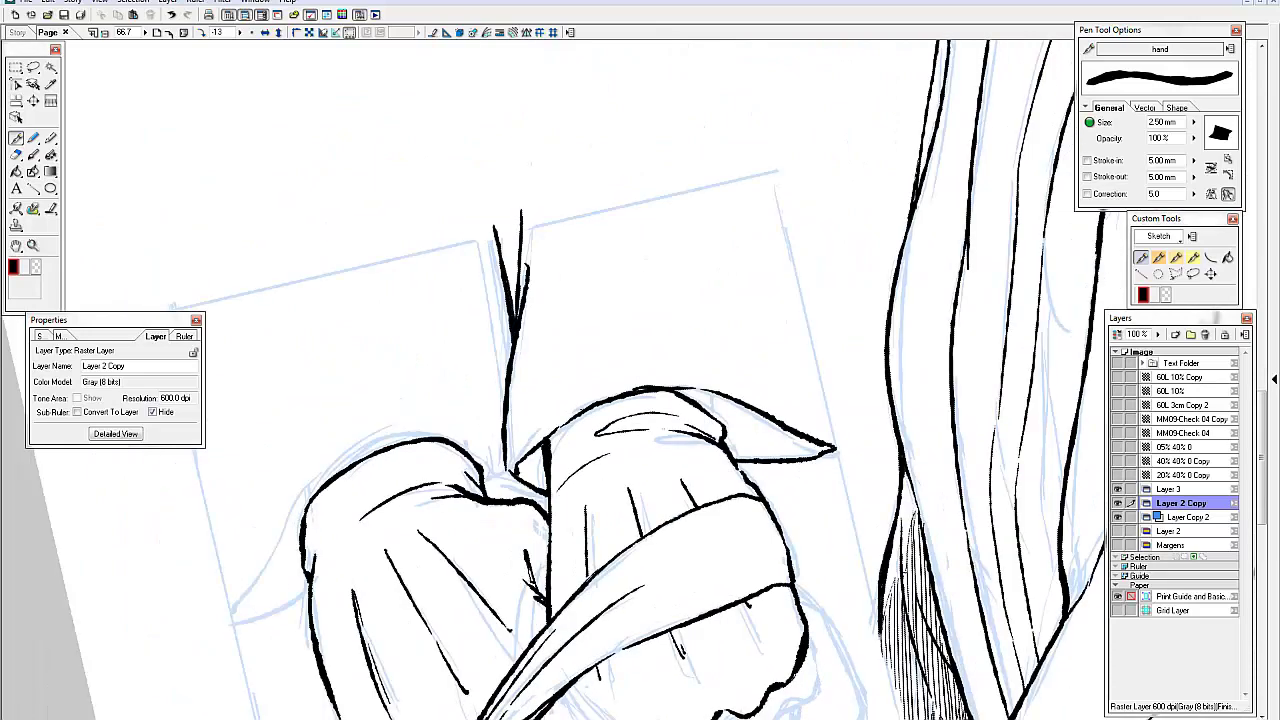
Ink the pointed tip that curves out beside the left lobe of the bundle
key("ctrl+y")
key("ctrl+y")
key("ctrl+y")
key("ctrl+y")
key("ctrl+y")
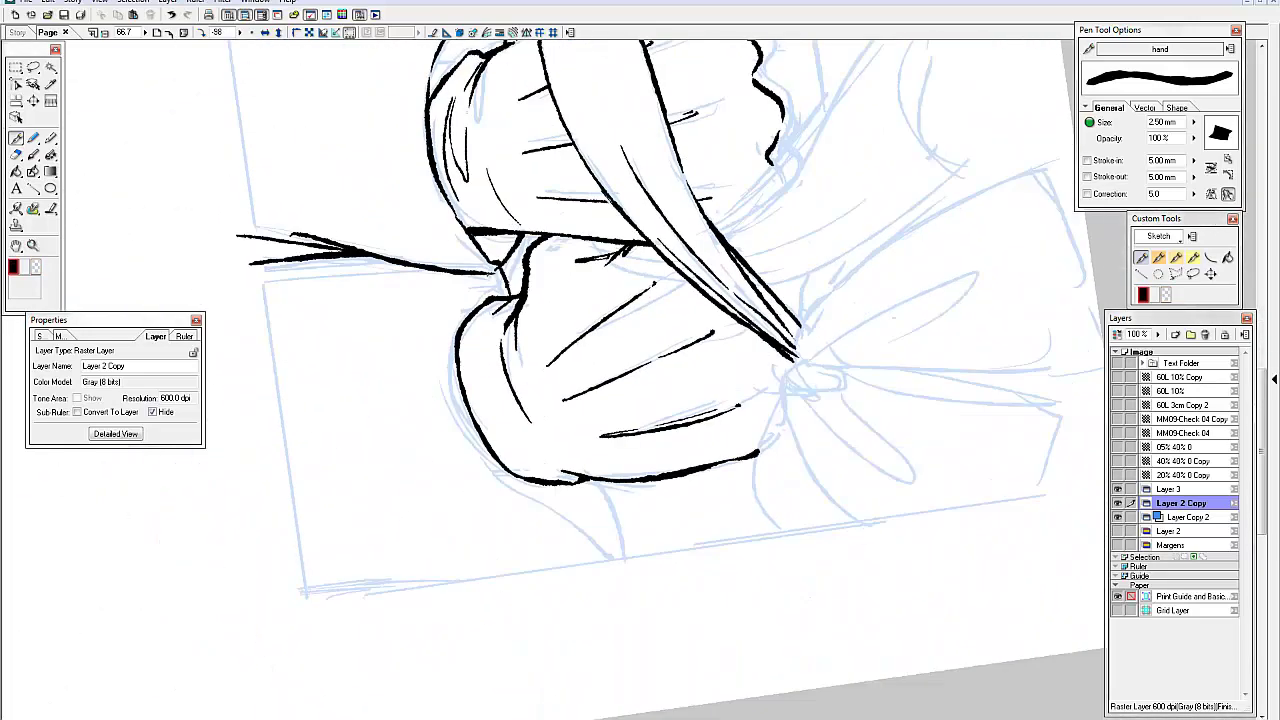
key("ctrl+y")
key("ctrl+y")
key("c")
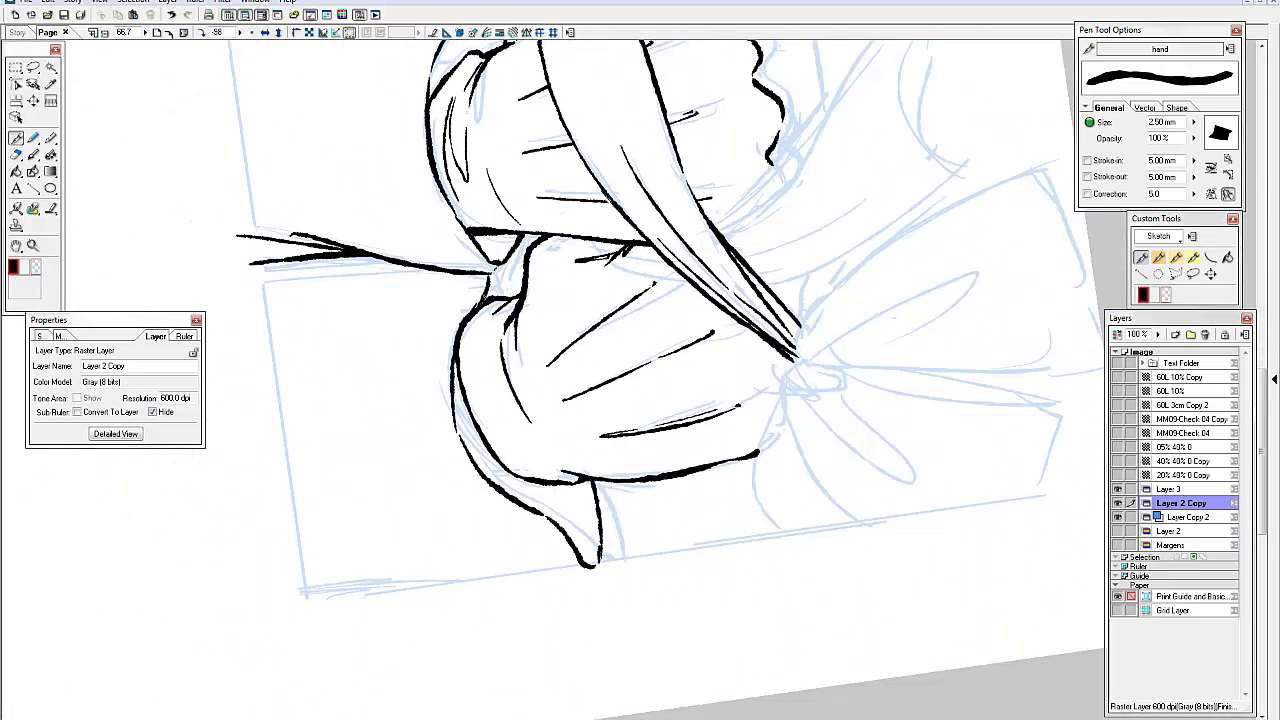
Ink the ribbon's knot, bow loops and flaring tails below the two lobes
key("ctrl+y")
key("ctrl+y")
key("ctrl+y")
key("ctrl+y")
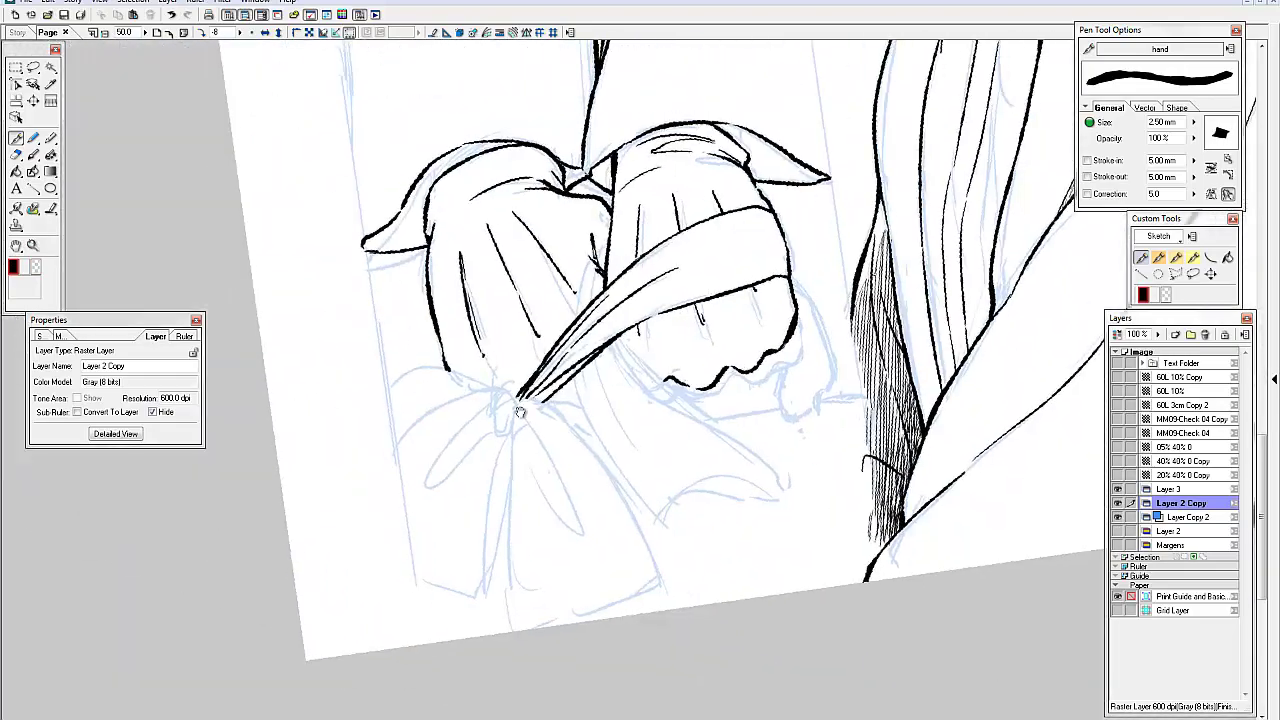
key("ctrl+y")
key("ctrl+y")
key("ctrl+y")
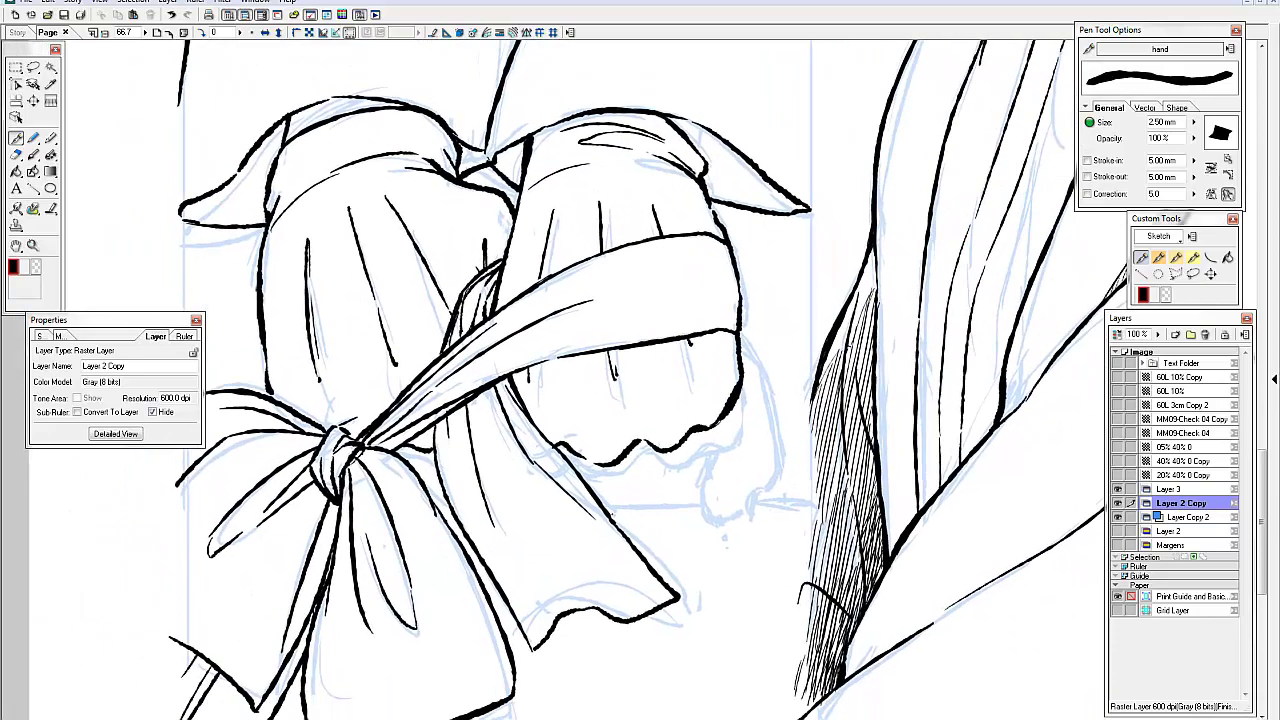
Ink the drooping rounded shape beside the right lobe and the horizontal edge running behind it
left_click_drag(630, 288, 636, 486)
left_click_drag(755, 333, 726, 494)
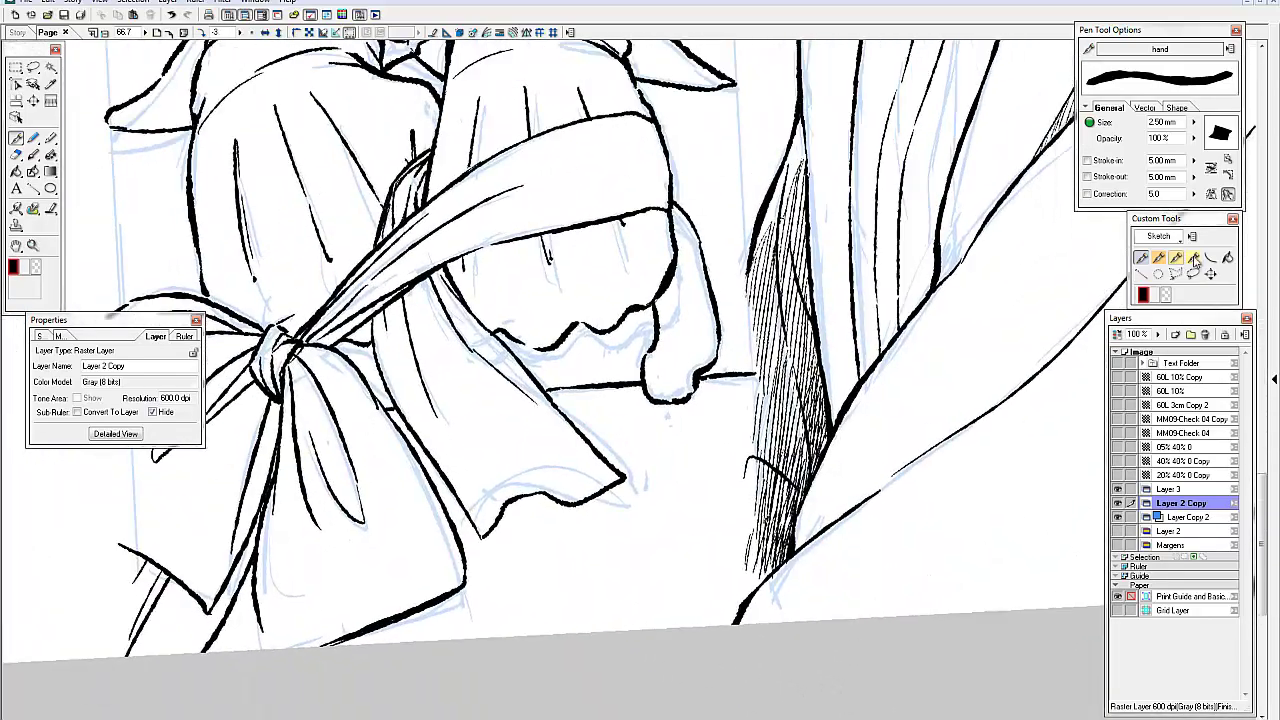
Limit the area below the bundle with a selection and fill it solid black around the ribbon tails using the Kabura pen
key("p")
left_click_drag(548, 358, 680, 548)
mouse_move(640, 400)
left_mouse_down()
mouse_move(680, 260)
mouse_move(608, 345)
mouse_move(520, 400)
mouse_move(495, 545)
mouse_move(490, 245)
mouse_move(620, 450)
mouse_move(690, 248)
left_mouse_up()
key("m")
left_click_drag(284, 88, 508, 692)
key("p")
mouse_move(508, 320)
left_mouse_down()
mouse_move(470, 630)
mouse_move(420, 690)
mouse_move(400, 450)
mouse_move(358, 549)
mouse_move(598, 447)
left_mouse_up()
mouse_move(325, 420)
left_mouse_down()
mouse_move(340, 530)
mouse_move(555, 365)
left_mouse_up()
left_click_drag(330, 580, 530, 390)
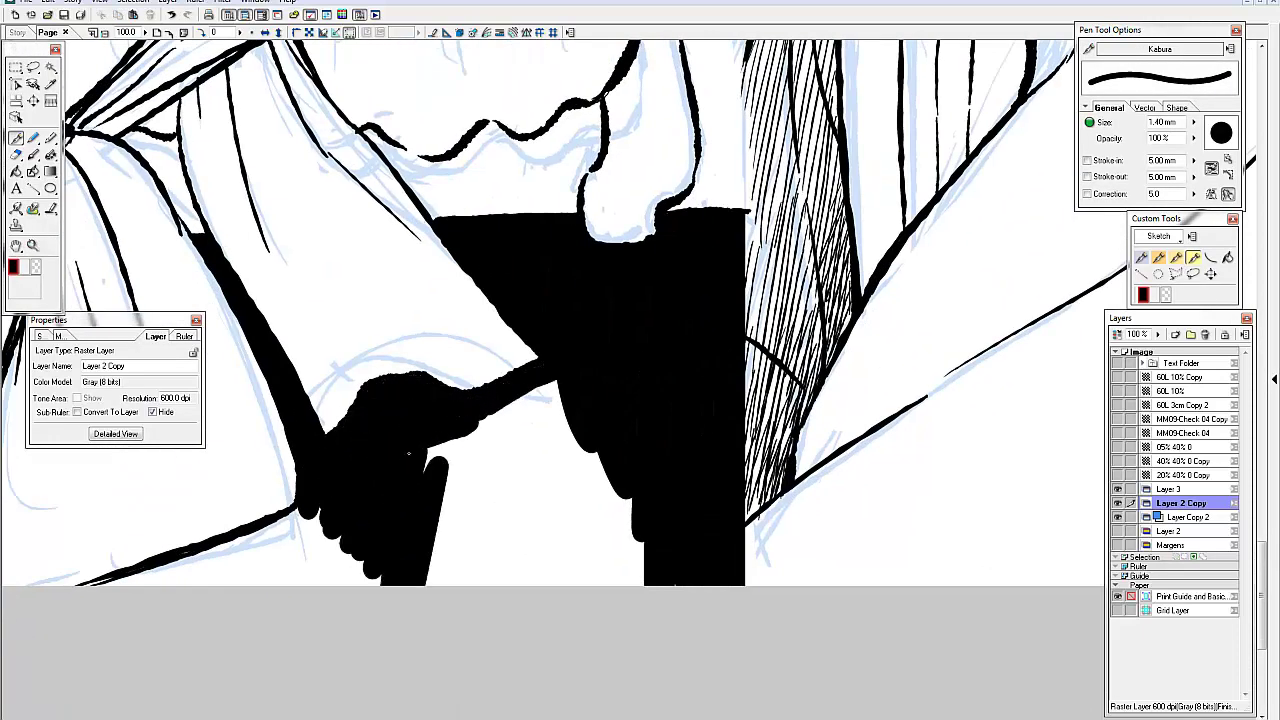
mouse_move(430, 585)
left_mouse_down()
mouse_move(588, 428)
mouse_move(640, 585)
left_mouse_up()
mouse_move(657, 337)
left_mouse_down()
mouse_move(500, 400)
mouse_move(530, 190)
mouse_move(591, 462)
left_mouse_up()
mouse_move(570, 225)
left_mouse_down()
mouse_move(605, 420)
mouse_move(640, 465)
left_mouse_up()
Shade the drooping shape beside the right lobe with solid black and cross-hatching using the hand pen
left_click(1141, 257)
left_click_drag(700, 400, 684, 484)
left_click_drag(550, 300, 585, 375)
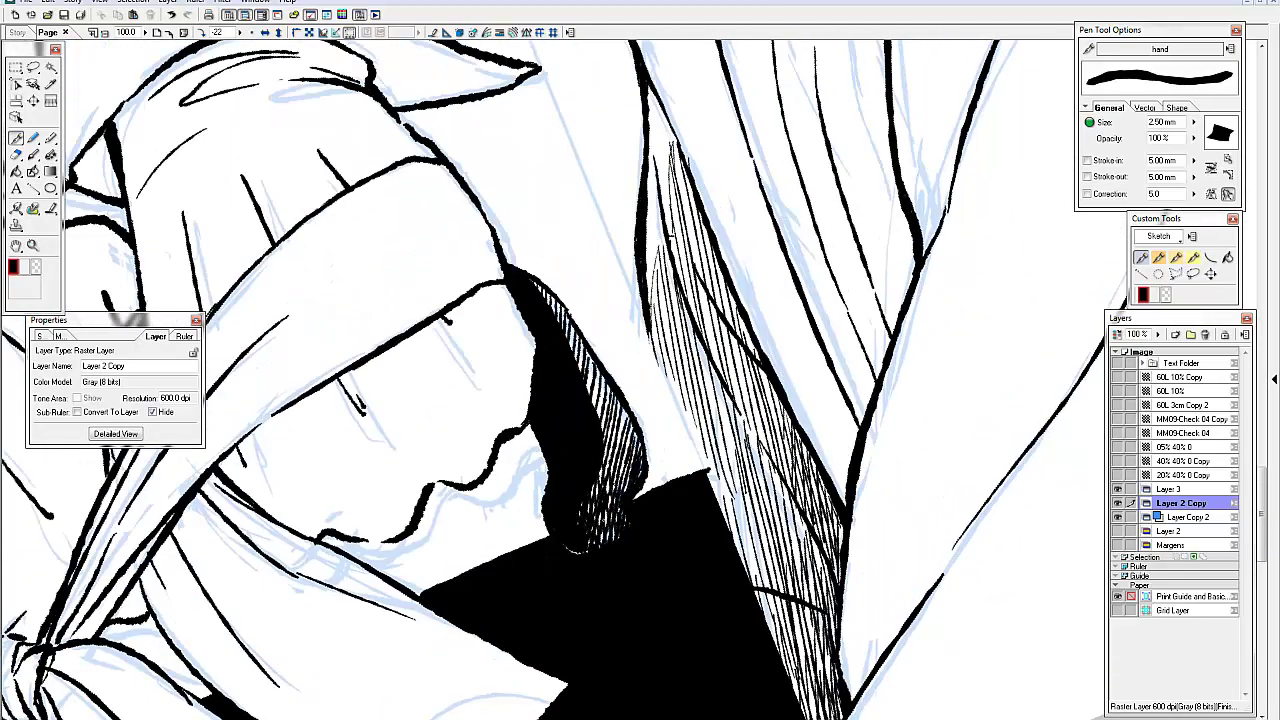
left_click_drag(600, 466, 592, 500)
left_click_drag(600, 400, 594, 465)
left_click_drag(584, 418, 584, 458)
Hatch shadows beneath the ribbon band, beside the knot and along the right lobe's scalloped edge
left_click_drag(390, 487, 610, 367)
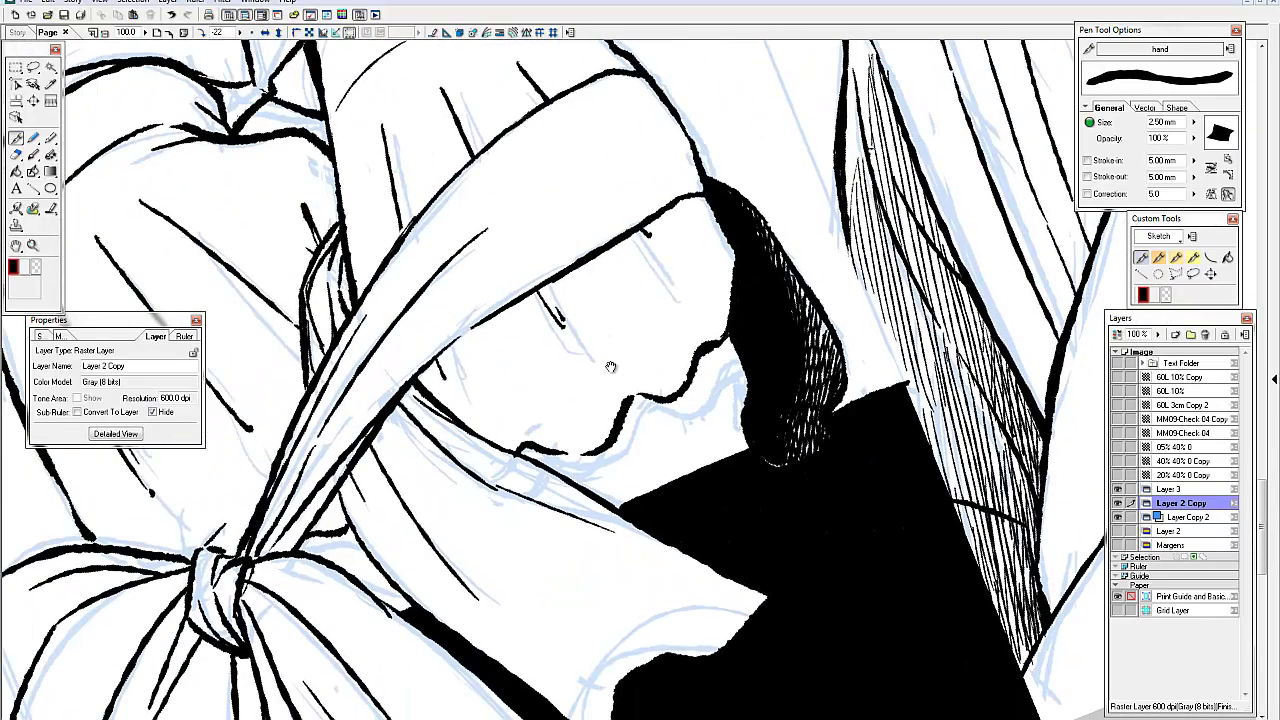
left_click_drag(528, 336, 560, 360)
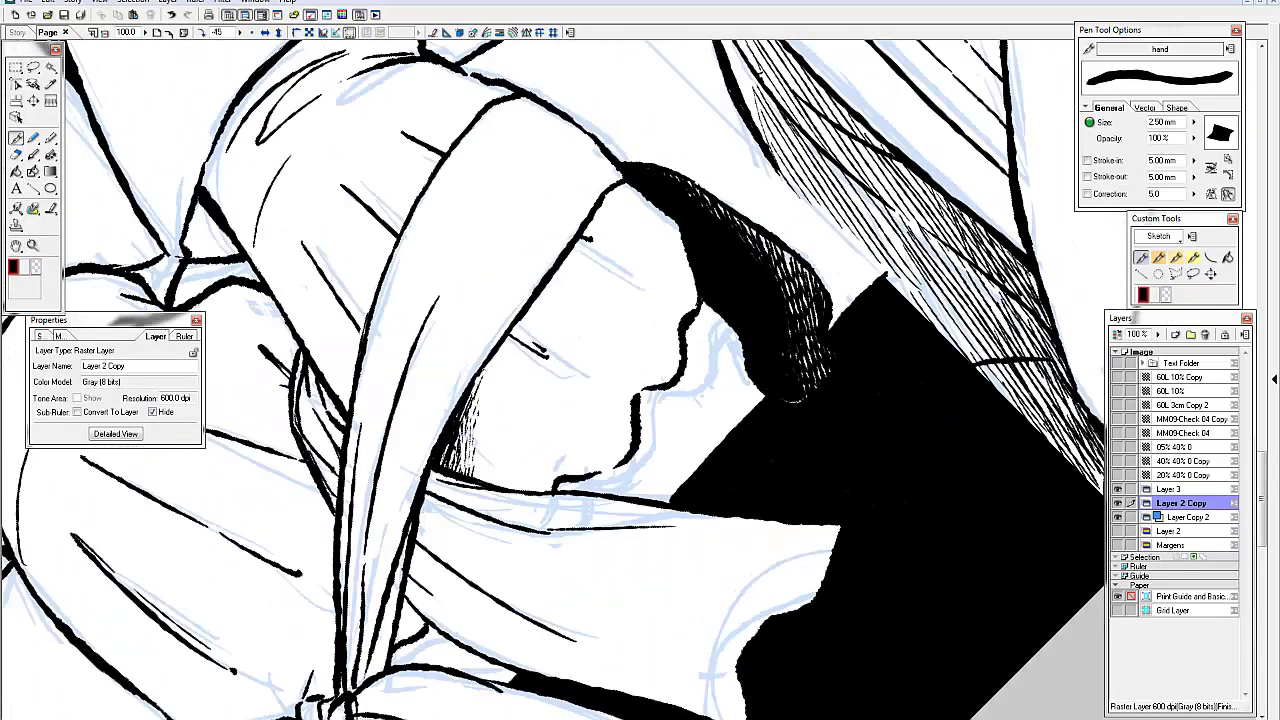
left_click_drag(405, 605, 555, 470)
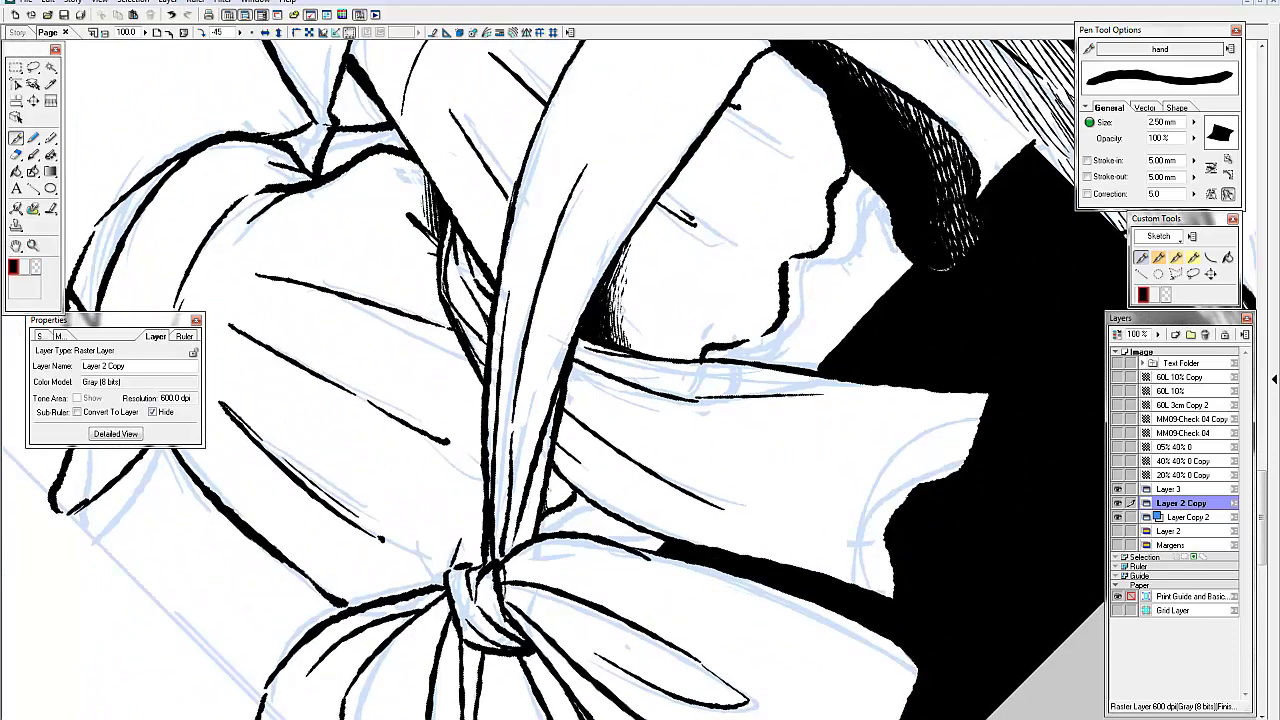
left_click_drag(636, 459, 556, 569)
left_click_drag(664, 366, 674, 396)
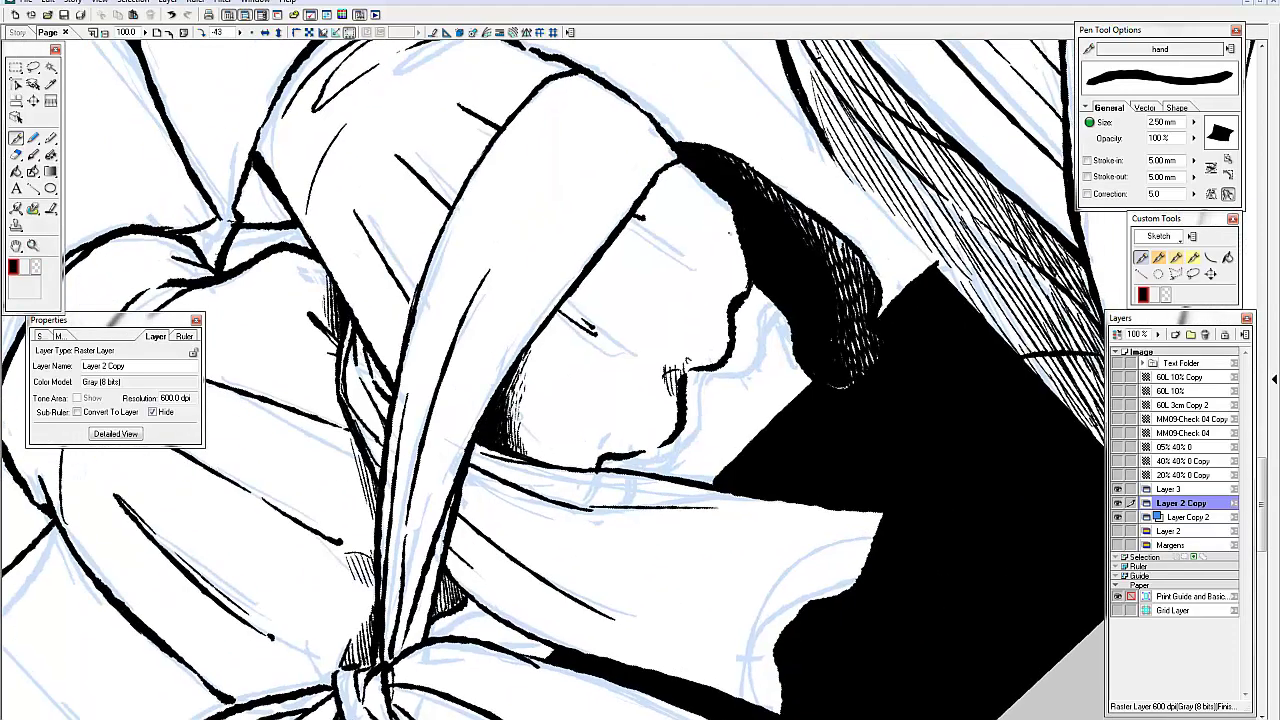
left_click_drag(644, 446, 832, 631)
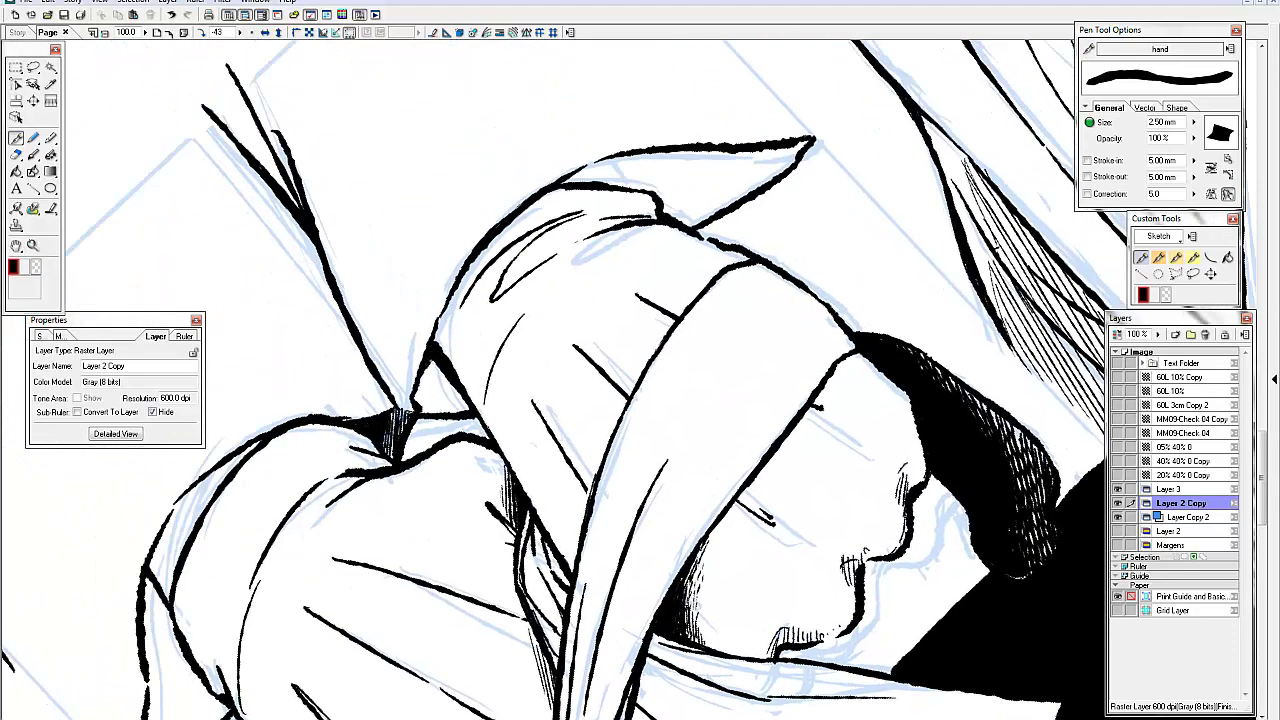
Hatch shadows inside the pointed tips, in the notch between the lobes and beside the forked stem
left_click_drag(520, 360, 452, 430)
left_click_drag(640, 360, 500, 470)
left_click_drag(410, 440, 470, 540)
left_click_drag(470, 490, 490, 530)
left_click_drag(640, 360, 660, 340)
left_click_drag(440, 410, 465, 490)
left_click_drag(640, 360, 740, 470)
left_click_drag(711, 245, 750, 340)
Sketch curved bands passing behind the bundle in blue on Layer Copy 2
scroll(750, 340, "down", 3)
left_click_drag(770, 390, 752, 428)
scroll(797, 432, "up", 2)
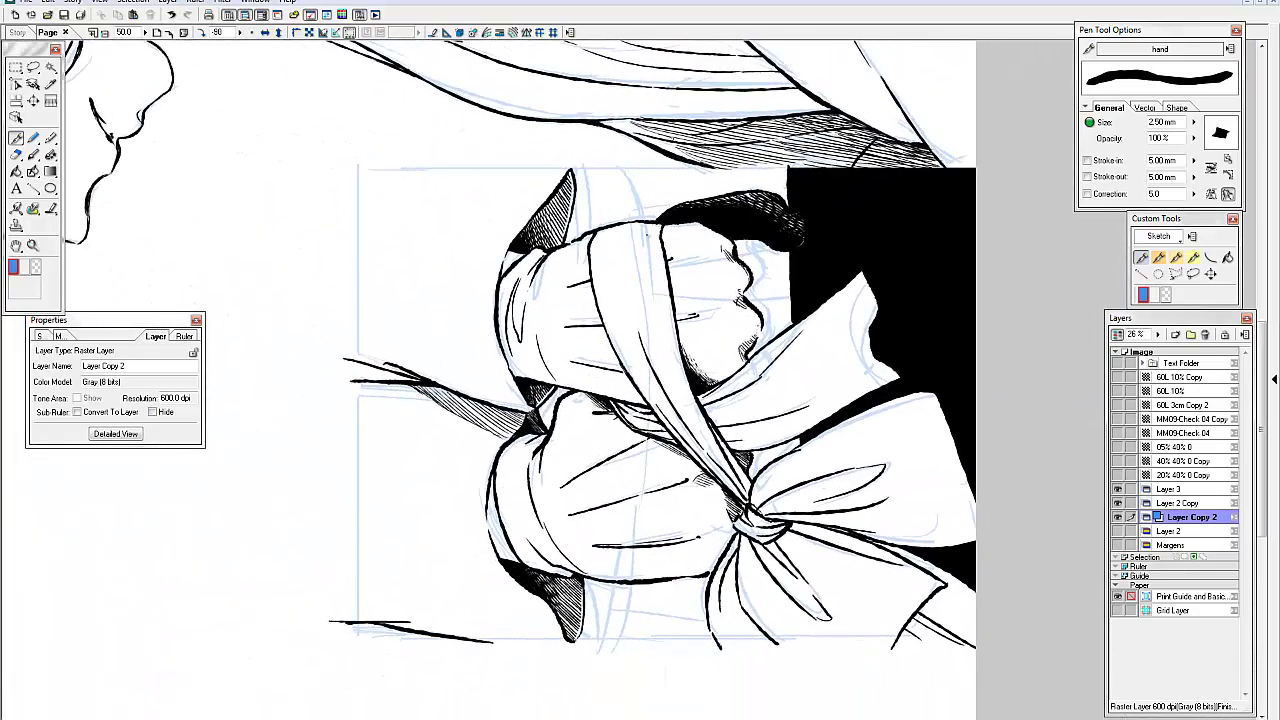
Ink the curved bands on both sides of the bundle and the upright lines beneath it on Layer 2 Copy
key("ctrl+plus")
scroll(530, 380, "up", 3)
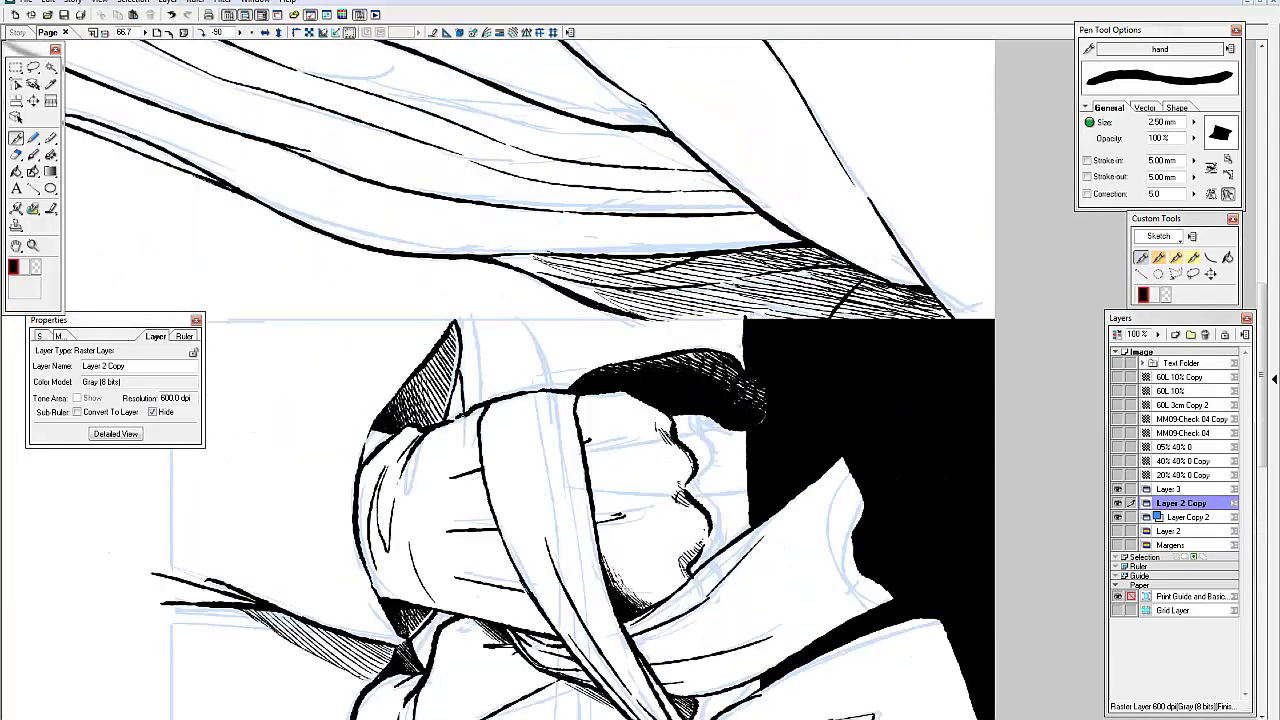
key("ctrl+0")
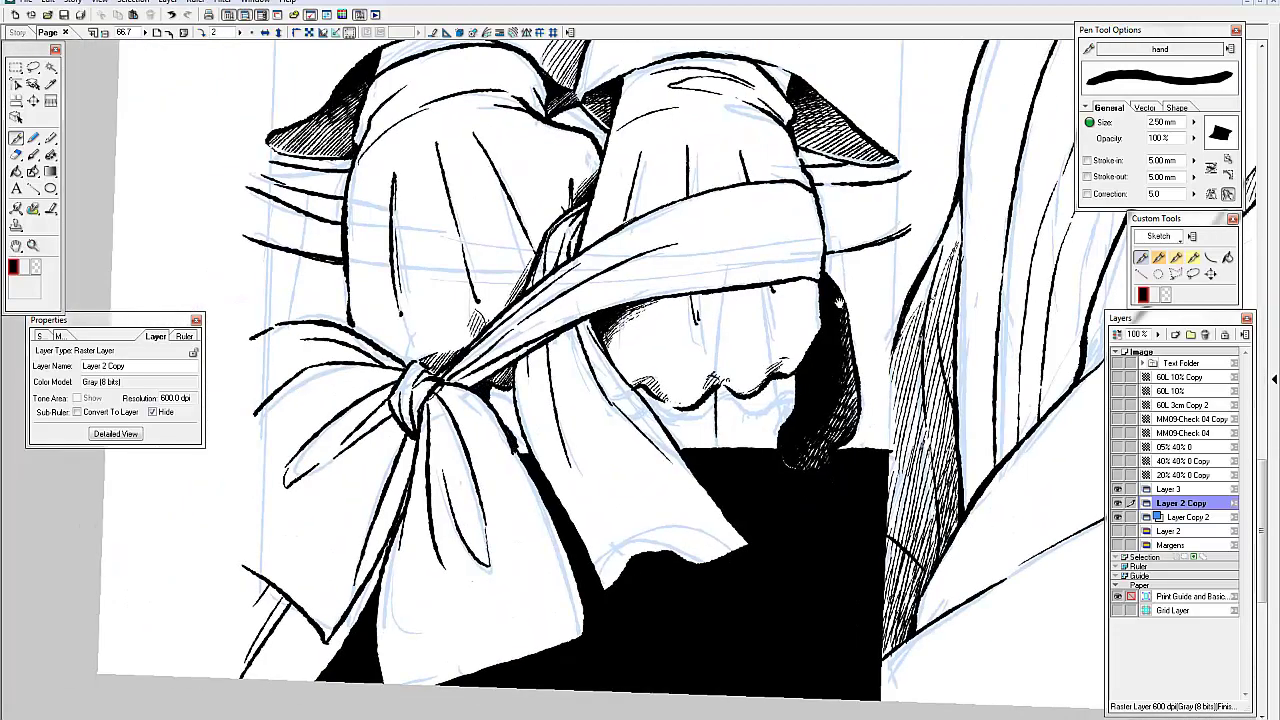
left_click_drag(836, 302, 789, 320)
scroll(861, 521, "down", 2)
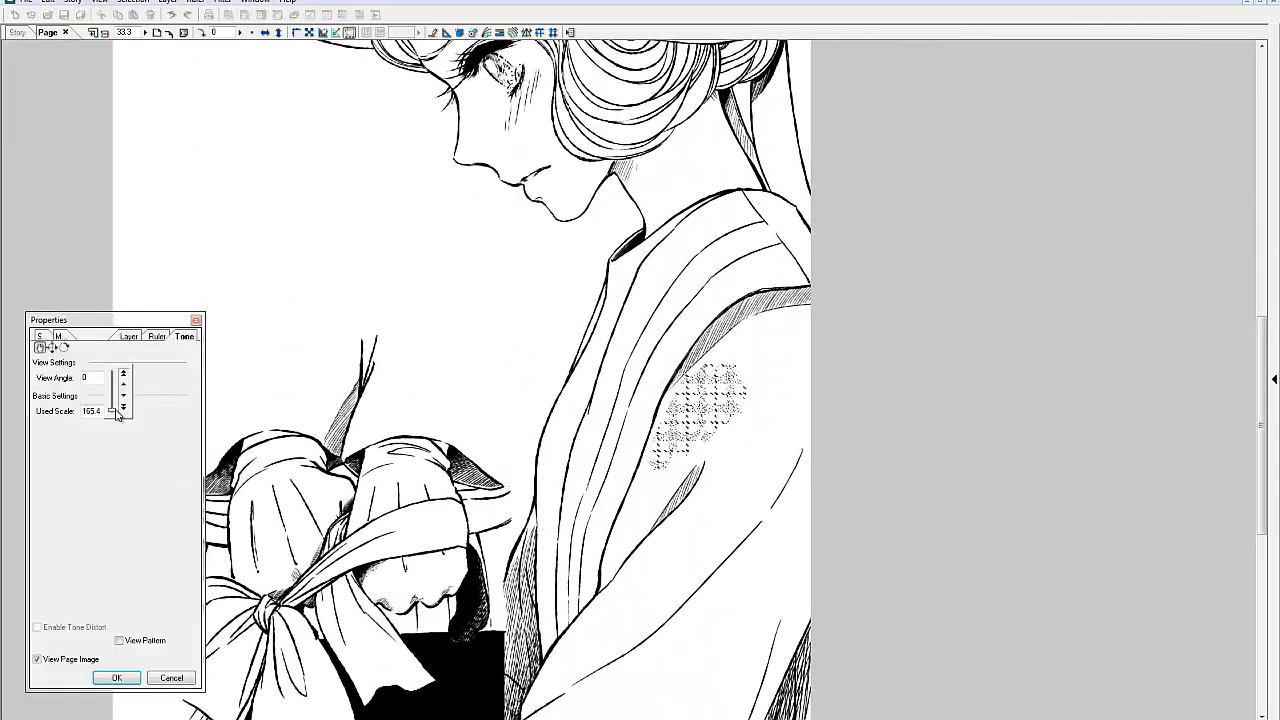
Set the MM09-Check 04 Copy tone's used scale to 220 and fill the robe and the area behind the bundle with it
type("220")
key("Return")
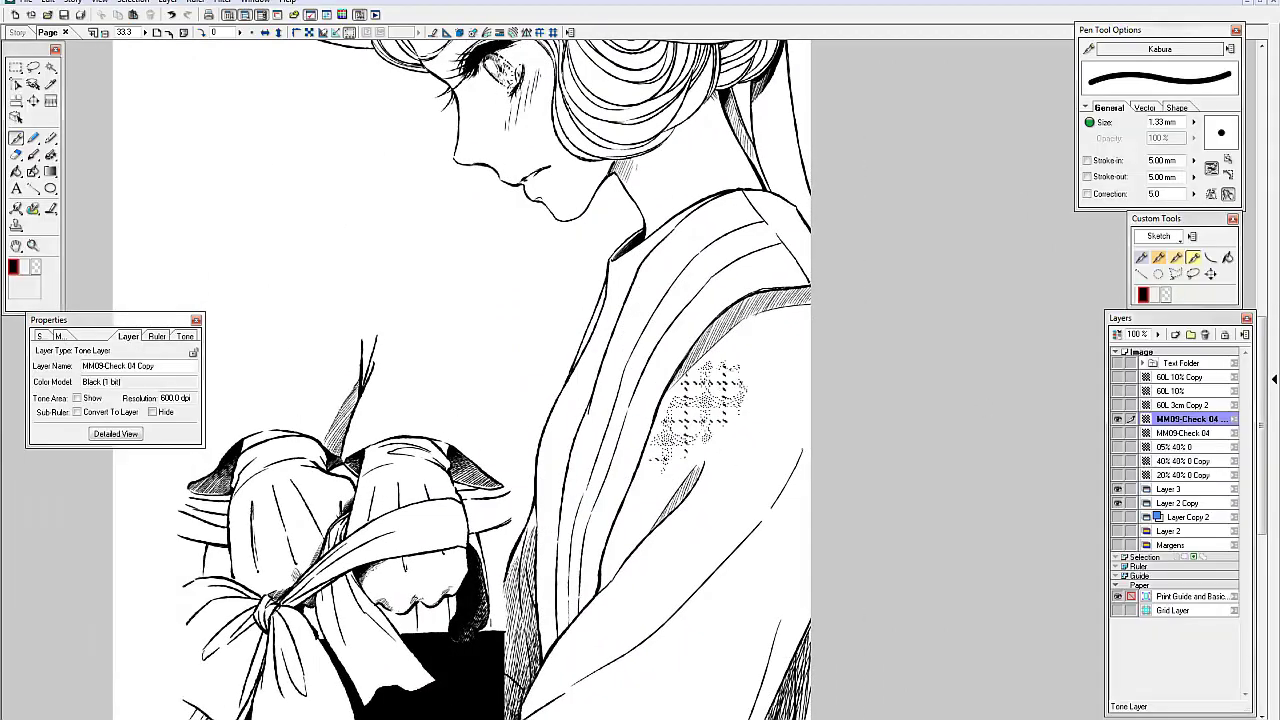
left_click_drag(700, 380, 740, 300)
scroll(460, 380, "up", 2)
mouse_move(460, 380)
left_mouse_down()
mouse_move(460, 90)
mouse_move(410, 405)
mouse_move(600, 230)
mouse_move(345, 460)
left_mouse_up()
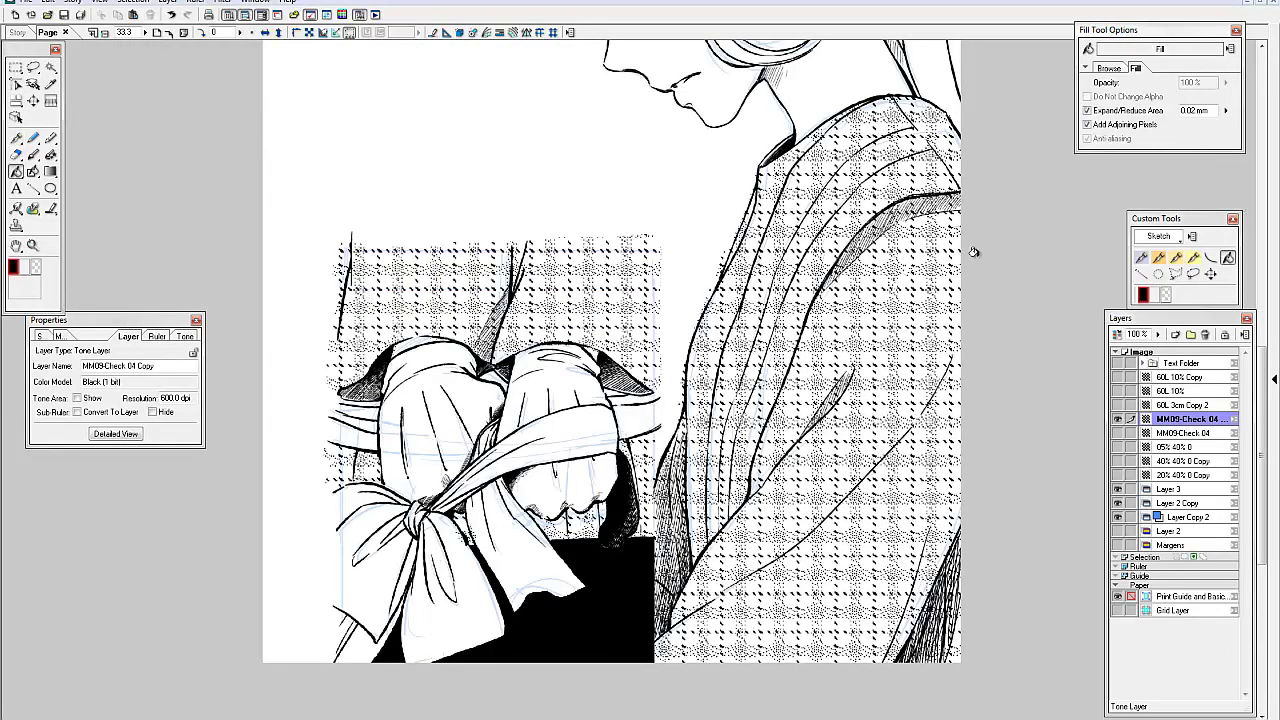
Touch up the check tone's edges along the robe's outline and around the bundle with the Maru pen
scroll(610, 380, "up", 5)
key("ctrl+plus")
left_click_drag(528, 550, 598, 278)
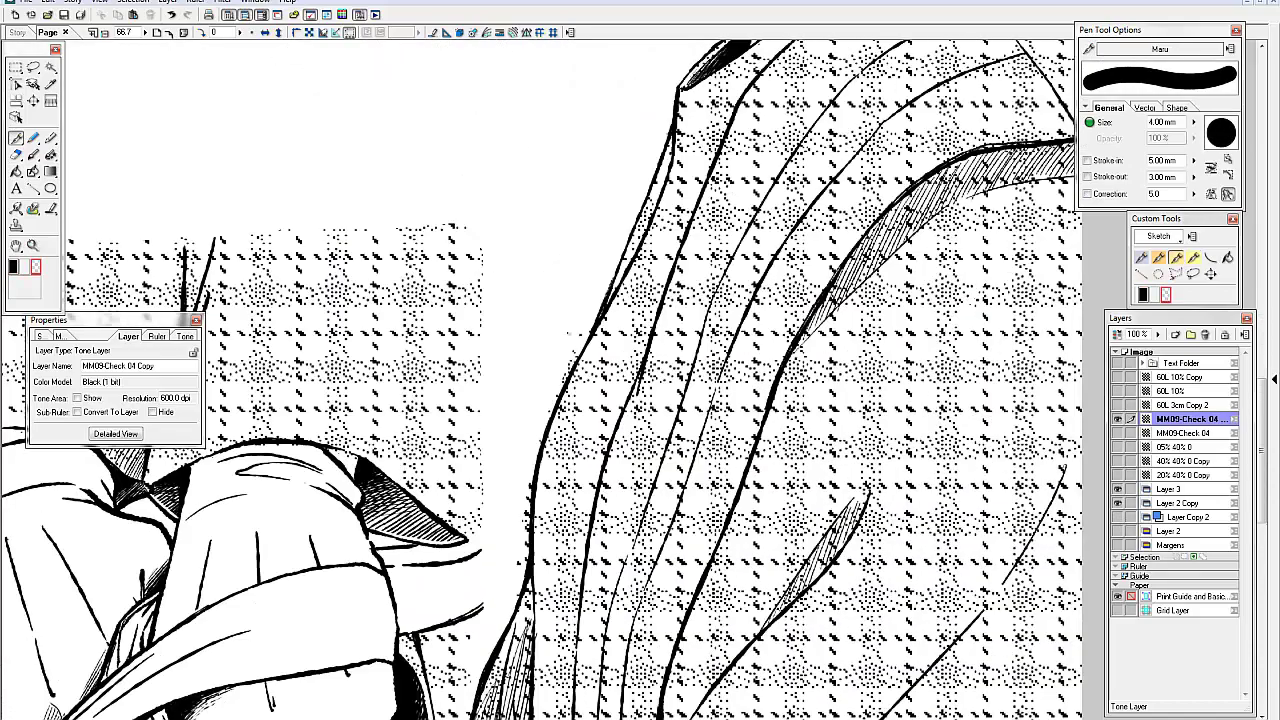
left_click_drag(450, 500, 755, 295)
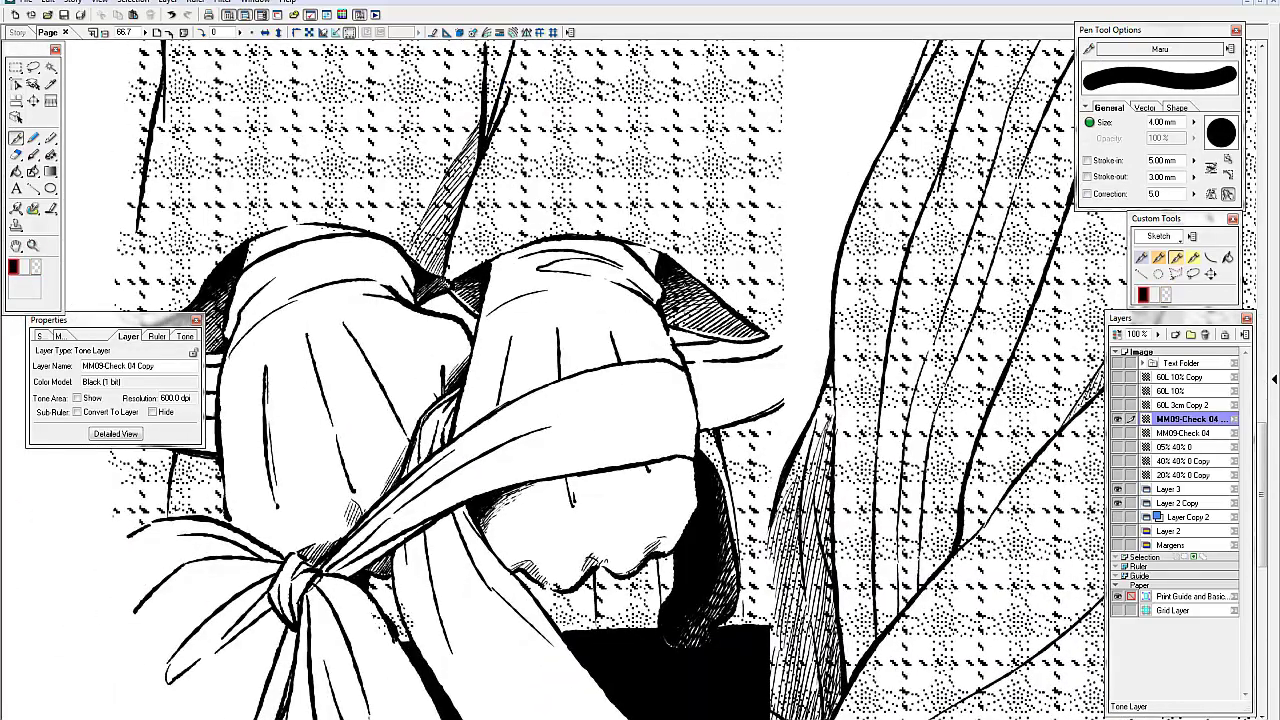
left_click_drag(500, 450, 705, 525)
Erase the check tone from the long collar stripe using the Kabura pen at 4.03 mm in the transparent colour
mouse_move(900, 400)
left_mouse_down()
mouse_move(210, 250)
mouse_move(210, 600)
mouse_move(210, 570)
left_mouse_up()
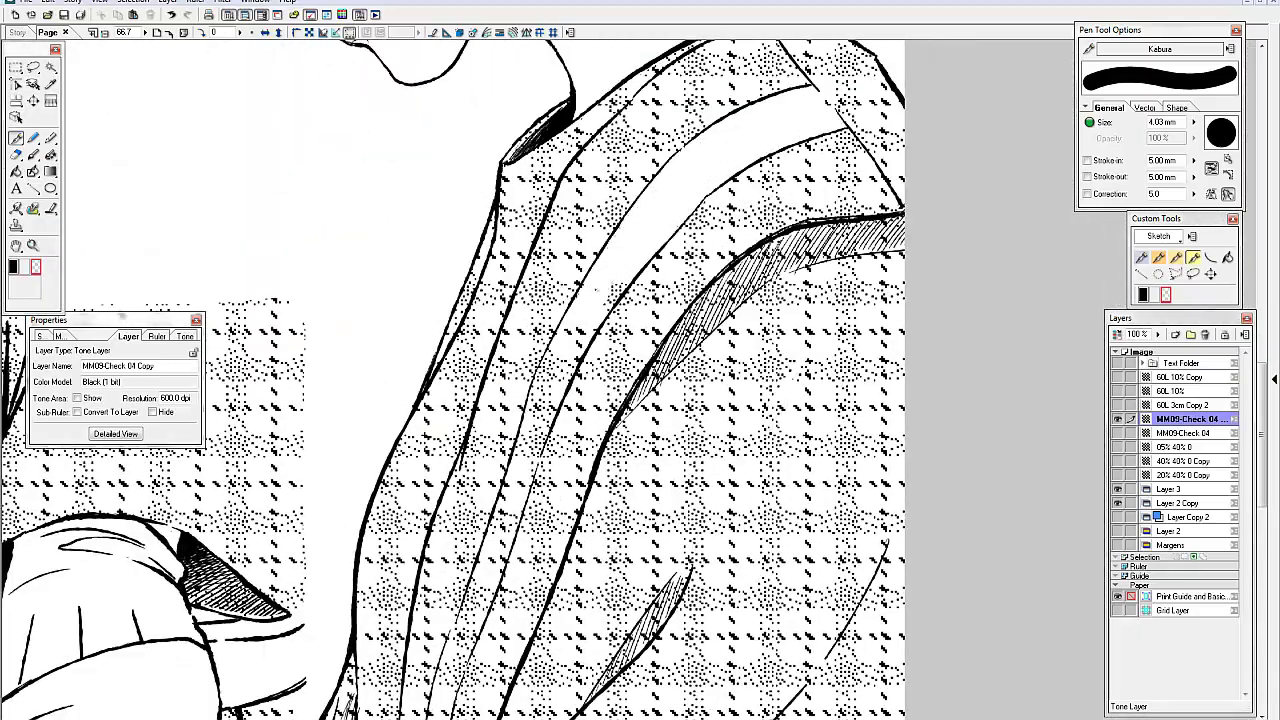
left_click_drag(560, 400, 590, 265)
left_click_drag(515, 430, 545, 300)
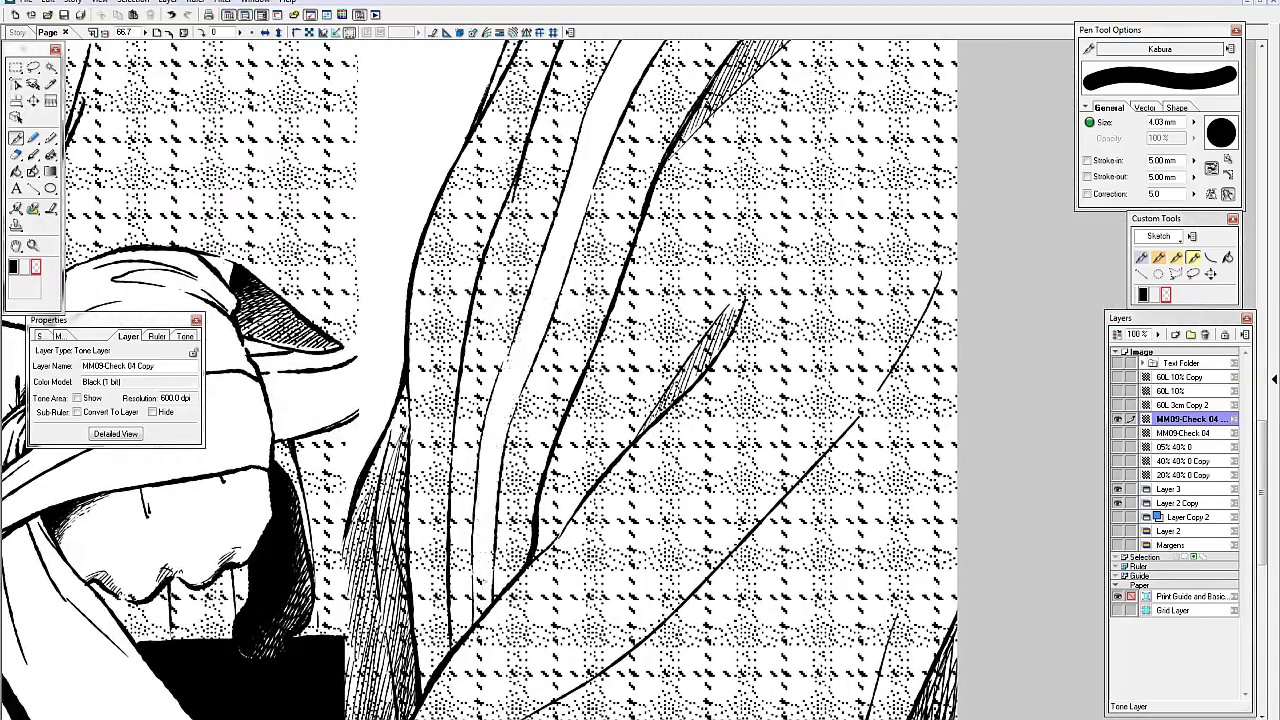
key("ctrl+0")
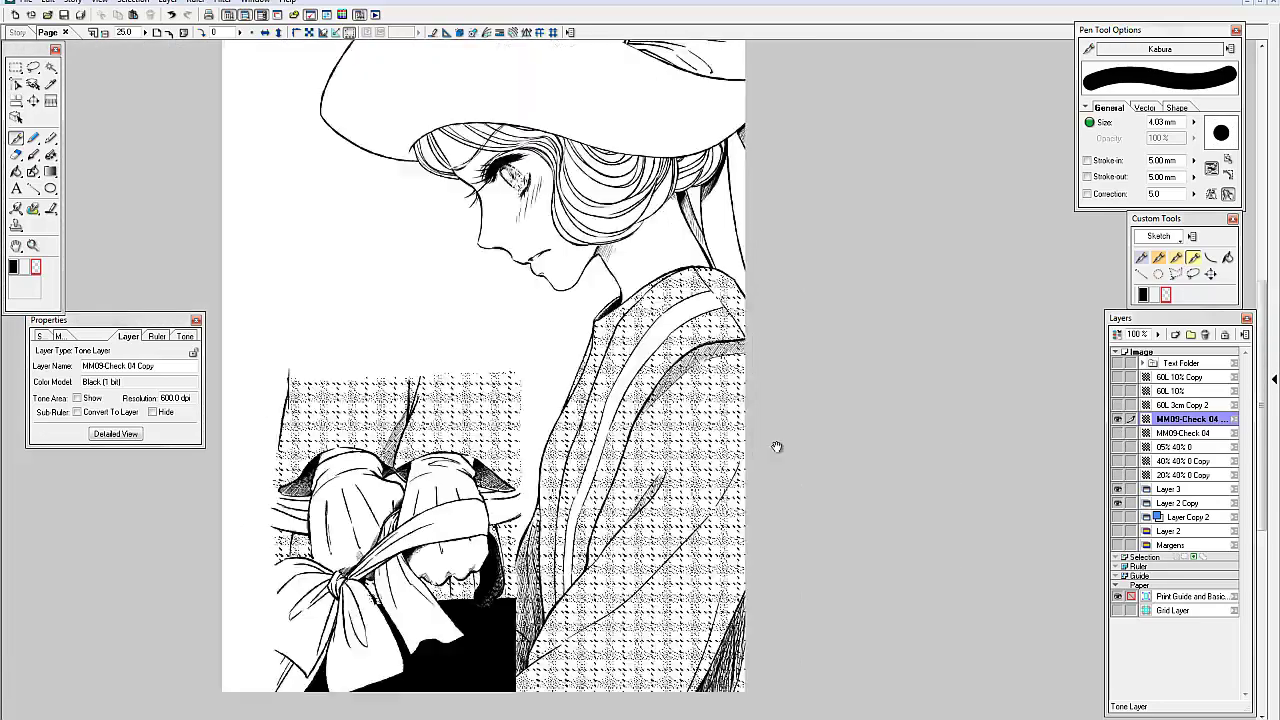
Show the 05% 40% 0 tone layer and paint it along the collar stripe with the Kabura pen at 1.43 mm
left_click(1117, 447)
left_click(1178, 447)
key("ctrl+plus")
mouse_move(680, 345)
left_mouse_down()
mouse_move(570, 410)
mouse_move(678, 322)
mouse_move(588, 380)
left_mouse_up()
key("ctrl+plus")
key("bracketleft")
left_click_drag(525, 478, 505, 560)
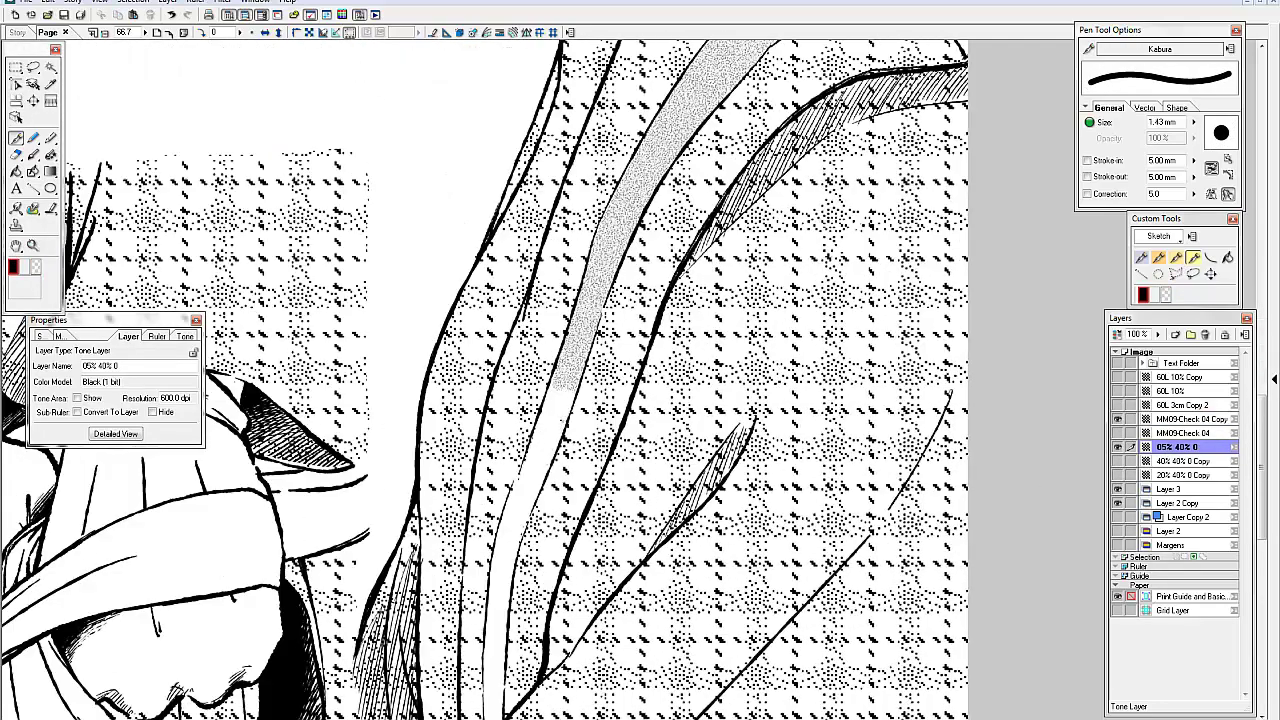
Paint the 05% 40% 0 tone onto the ribbon tail hanging behind the girl's neck
scroll(450, 380, "up", 3)
scroll(627, 471, "up", 3)
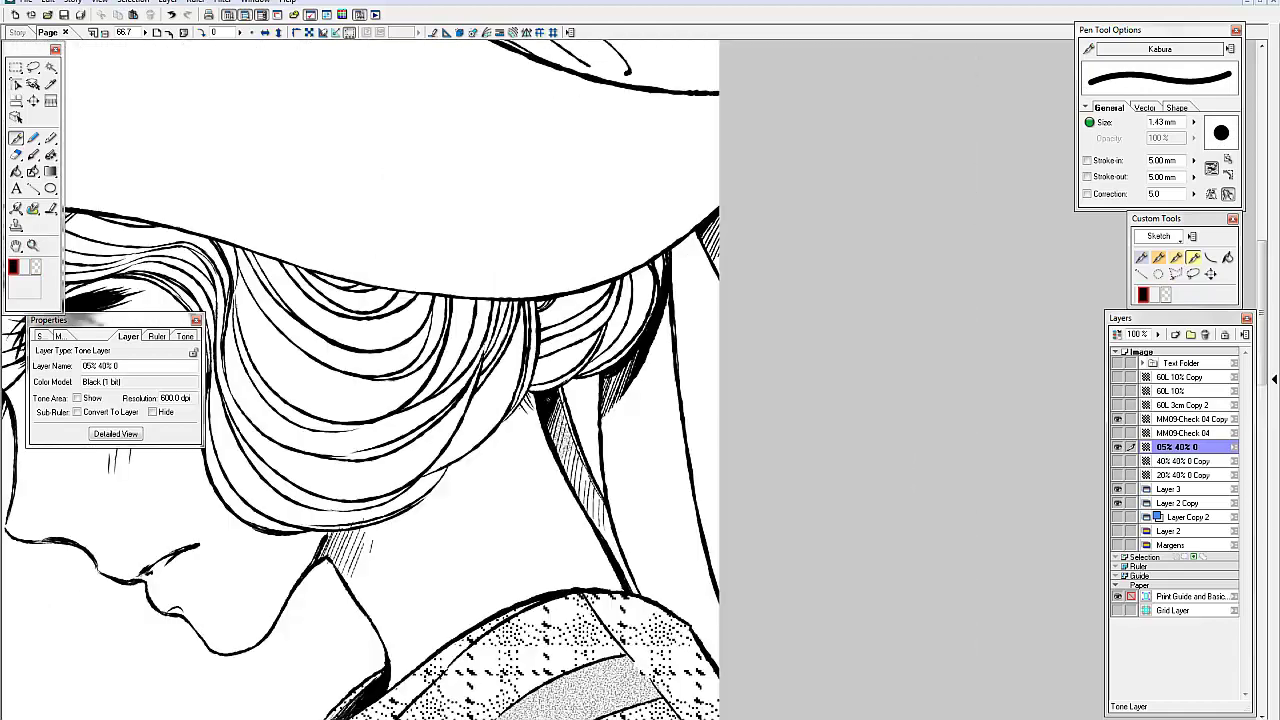
mouse_move(665, 320)
left_mouse_down()
mouse_move(630, 560)
mouse_move(680, 610)
mouse_move(705, 340)
left_mouse_up()
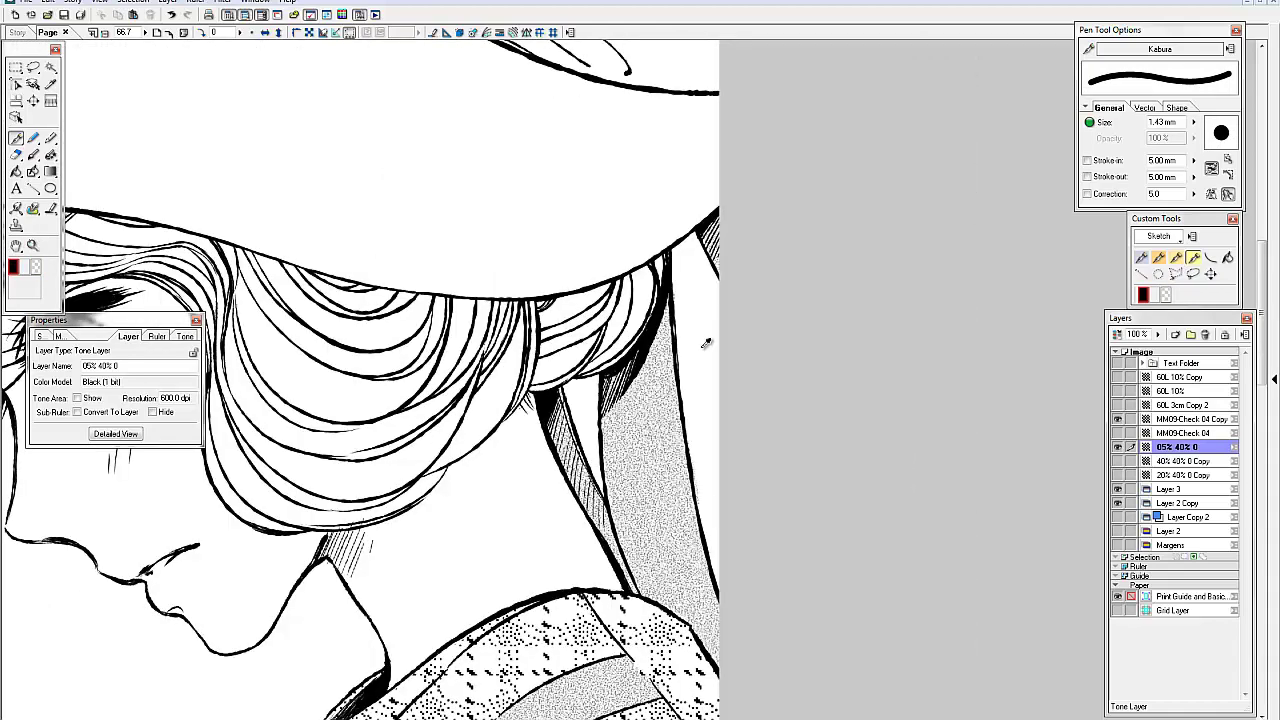
Fill the hat bow's loops and tails and the bands beside the left lobe with the 05% 40% 0 tone
scroll(626, 355, "up", 10)
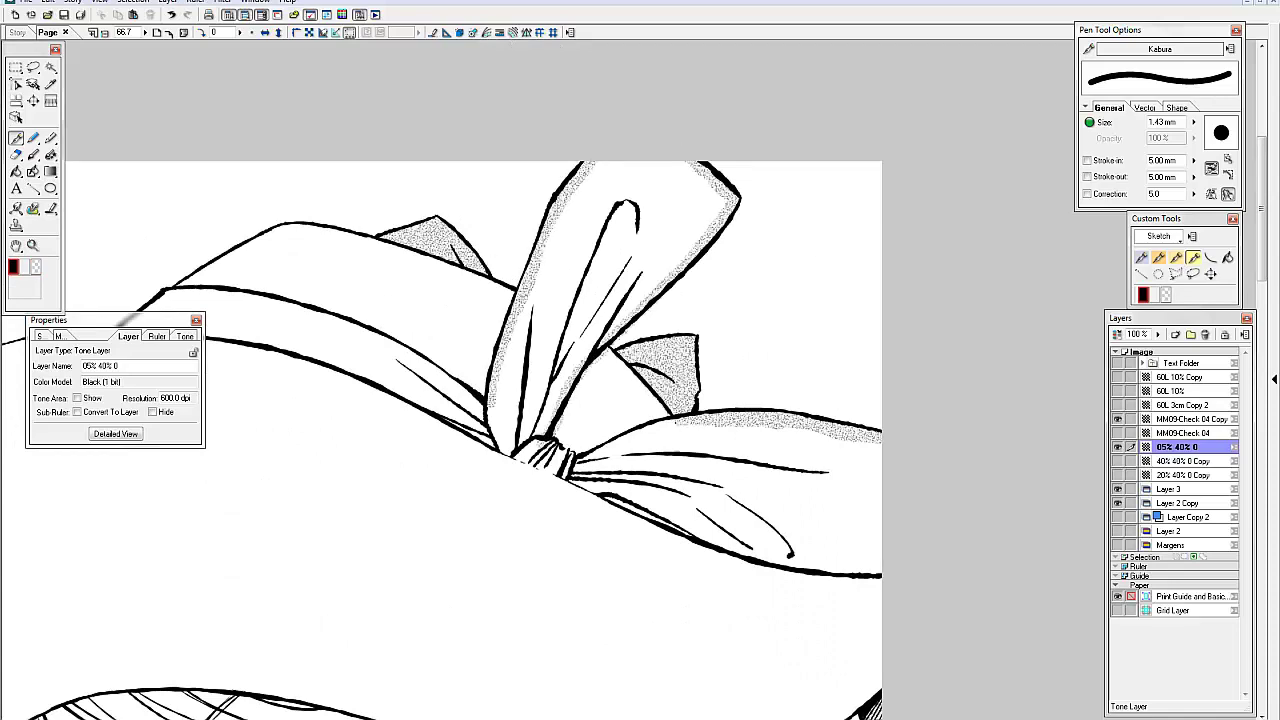
left_click_drag(640, 440, 540, 600)
scroll(477, 176, "up", 3)
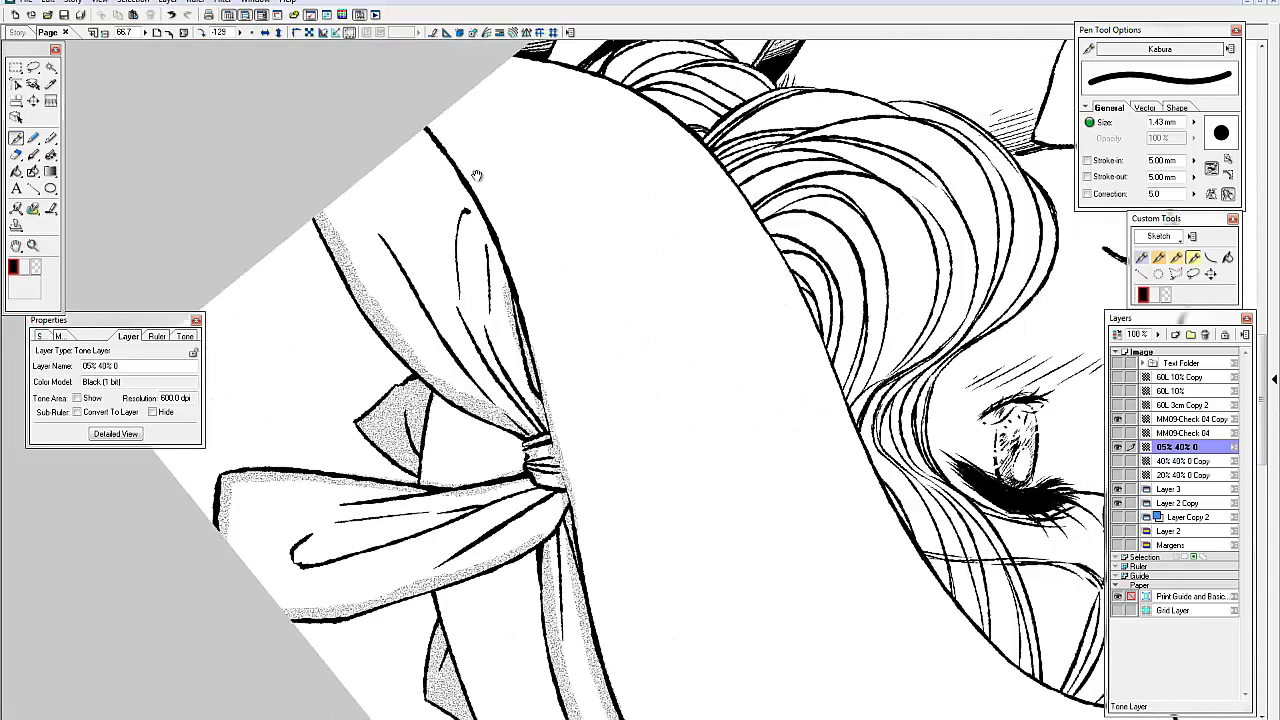
key("ctrl+z")
key("c")
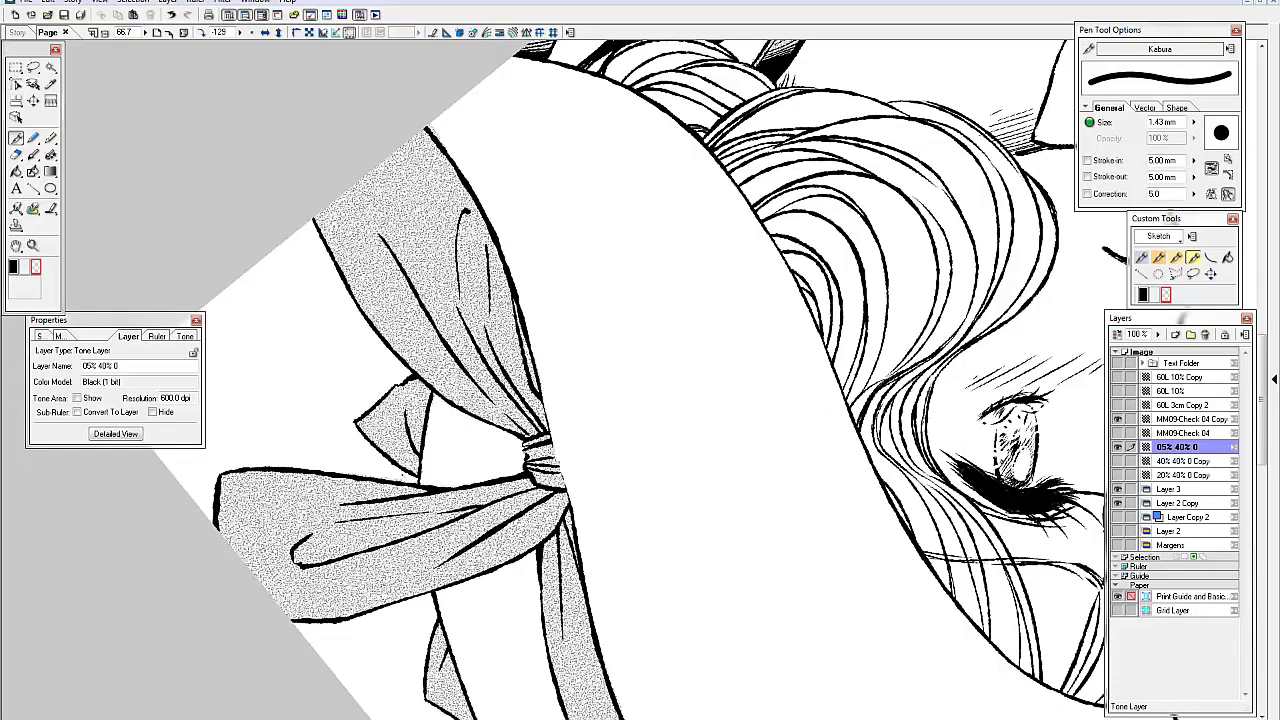
left_click_drag(470, 430, 640, 260)
Hatch the gap between the two lobes on Layer 2 Copy and clear the check tone from it
left_click(1186, 418)
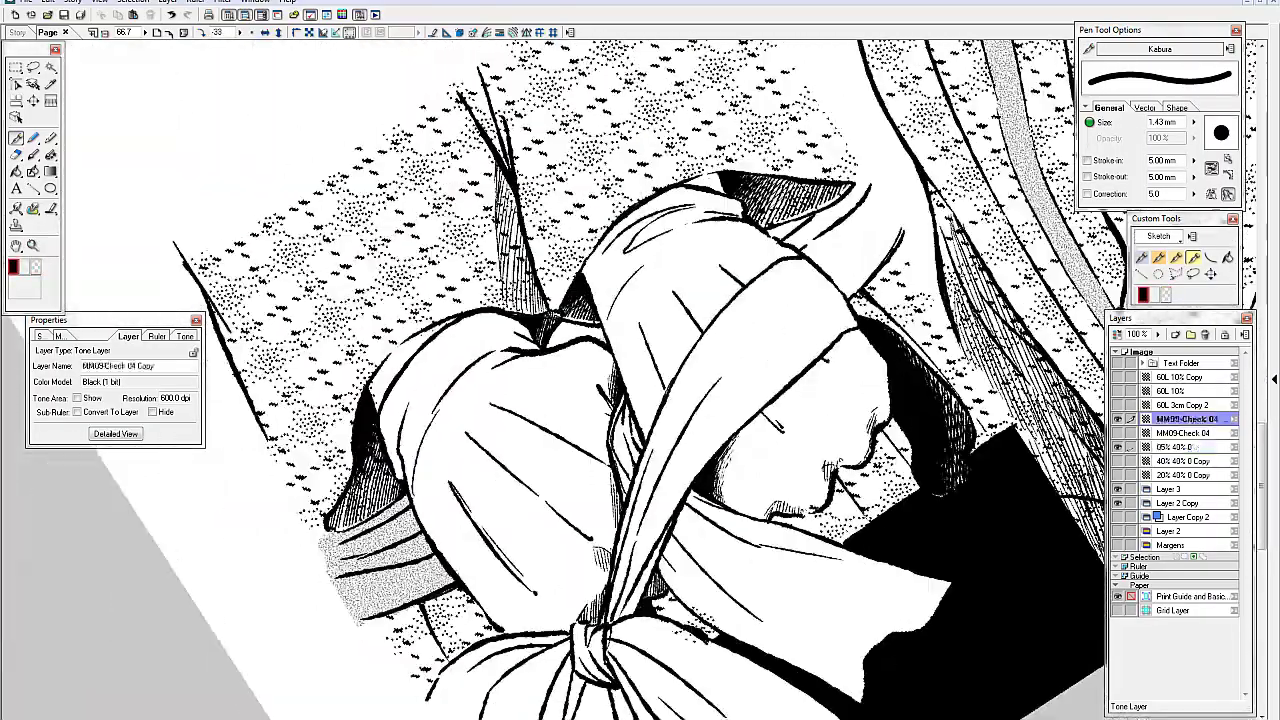
left_click(1180, 503)
left_click(1186, 418)
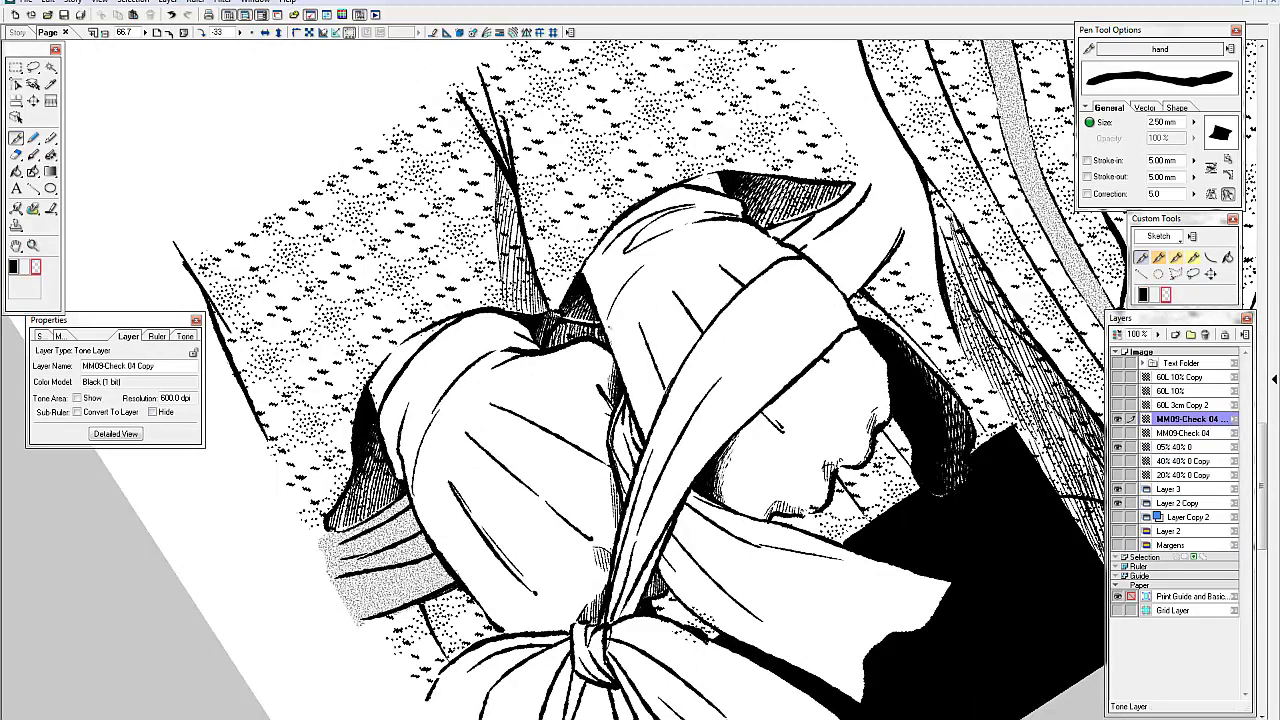
Fill the bands beside the right lobe with the 05% 40% 0 tone
left_click(1180, 446)
left_click(1186, 418)
left_click(1180, 446)
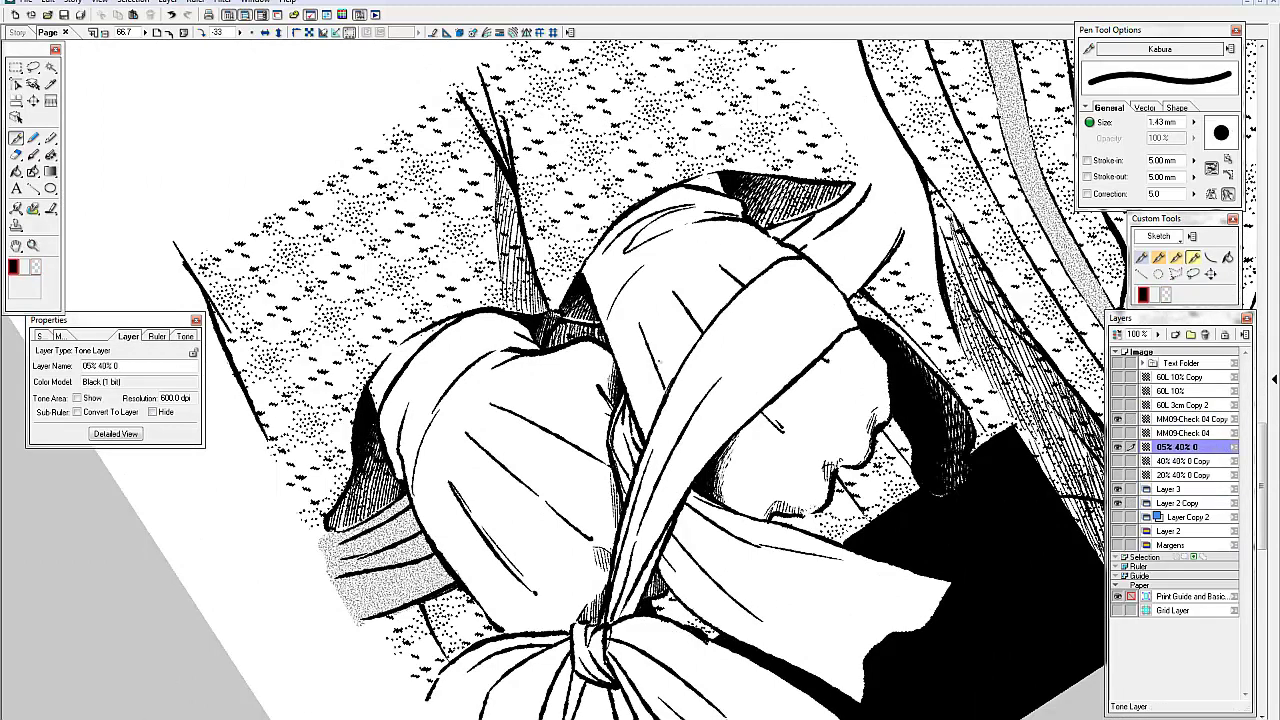
mouse_move(805, 232)
left_mouse_down()
mouse_move(843, 278)
mouse_move(878, 268)
left_mouse_up()
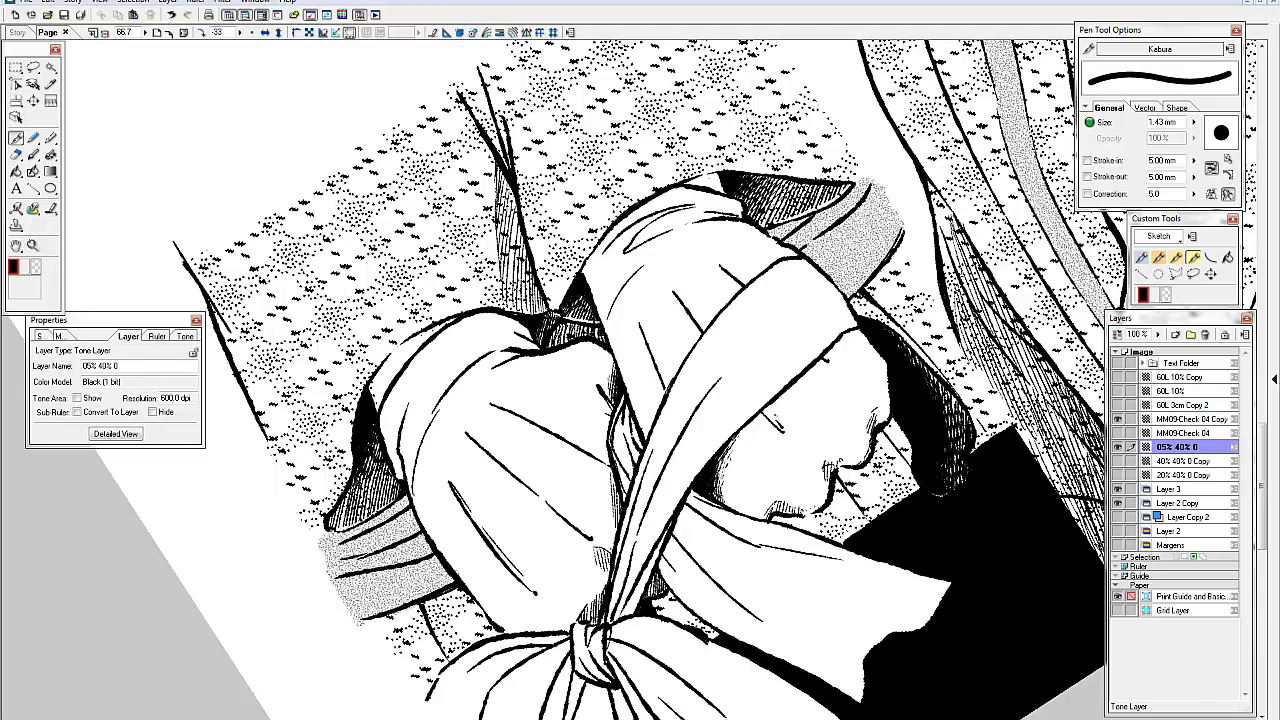
Fill the bundle's ribbon band, bow and tails with the darker 40% 40% 0 Copy tone
mouse_move(1032, 532)
left_mouse_down()
mouse_move(1092, 517)
mouse_move(1007, 257)
left_mouse_up()
left_click(1188, 460)
mouse_move(640, 640)
left_mouse_down()
mouse_move(830, 490)
mouse_move(790, 595)
left_mouse_up()
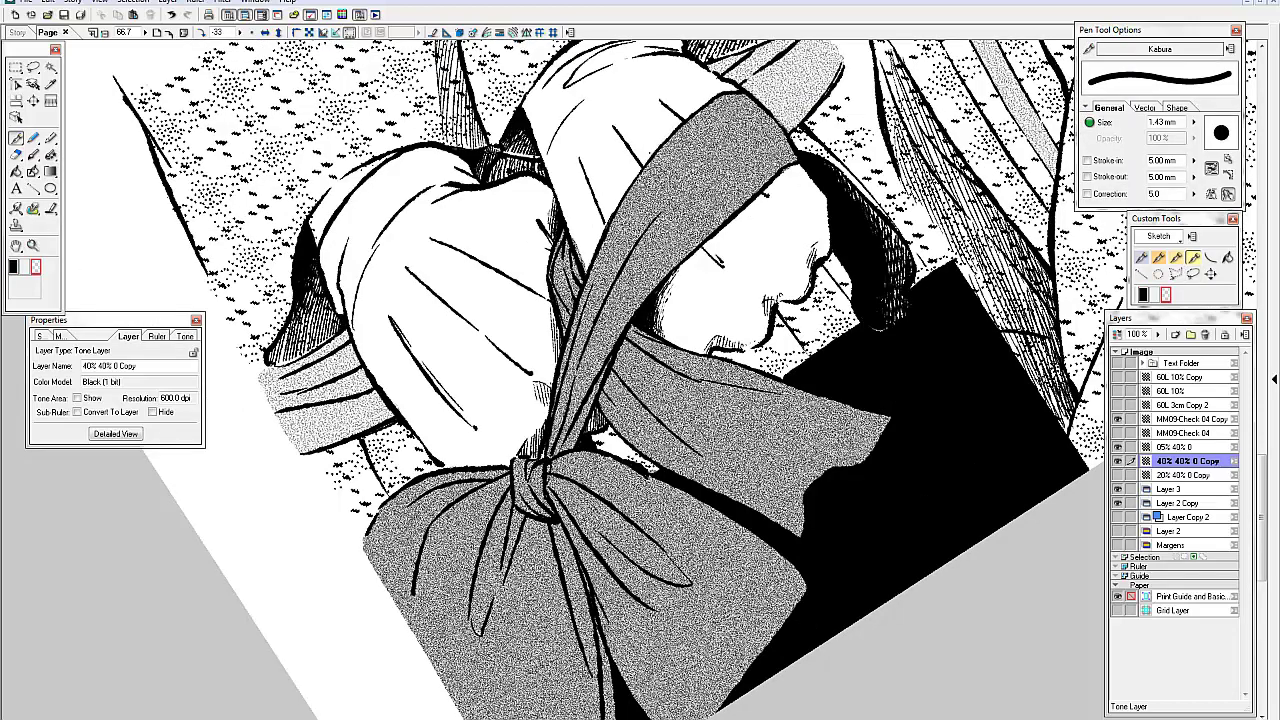
key("ctrl+alt+0")
left_click_drag(640, 400, 700, 300)
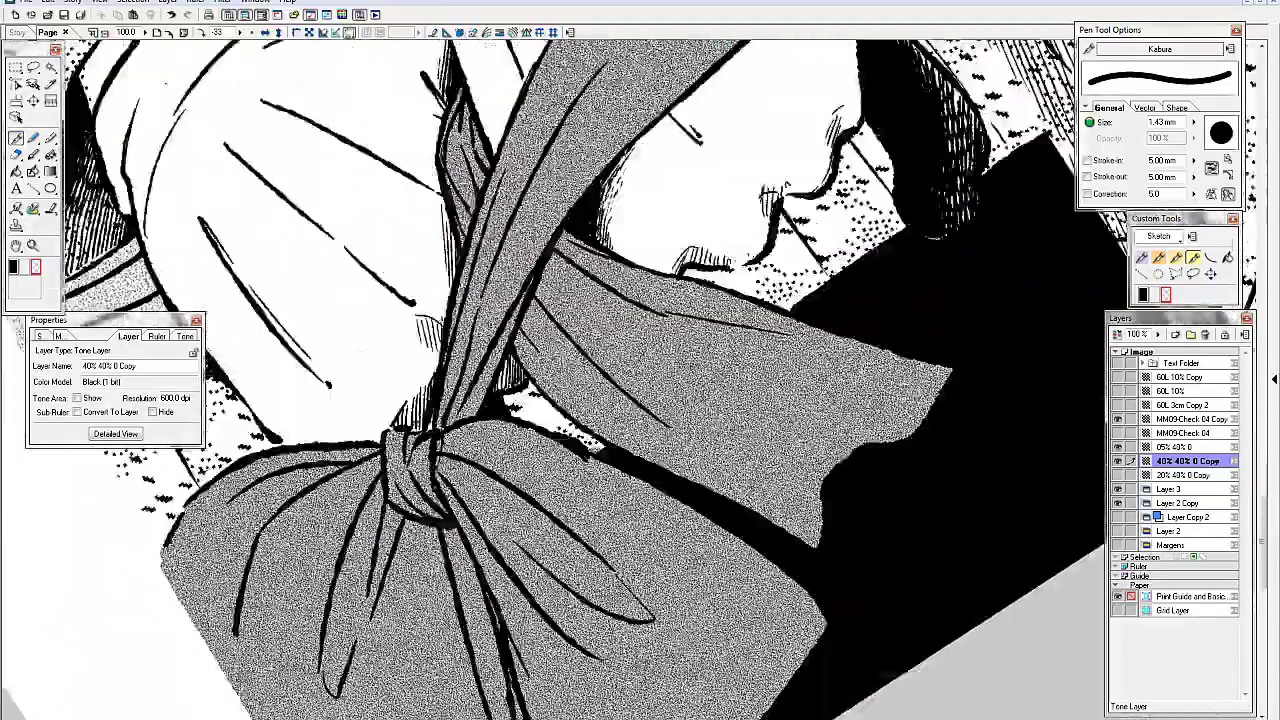
Shade the cuffs and folds of both gloved hands in the bundle with the 60L 10% tone
left_click(1181, 503)
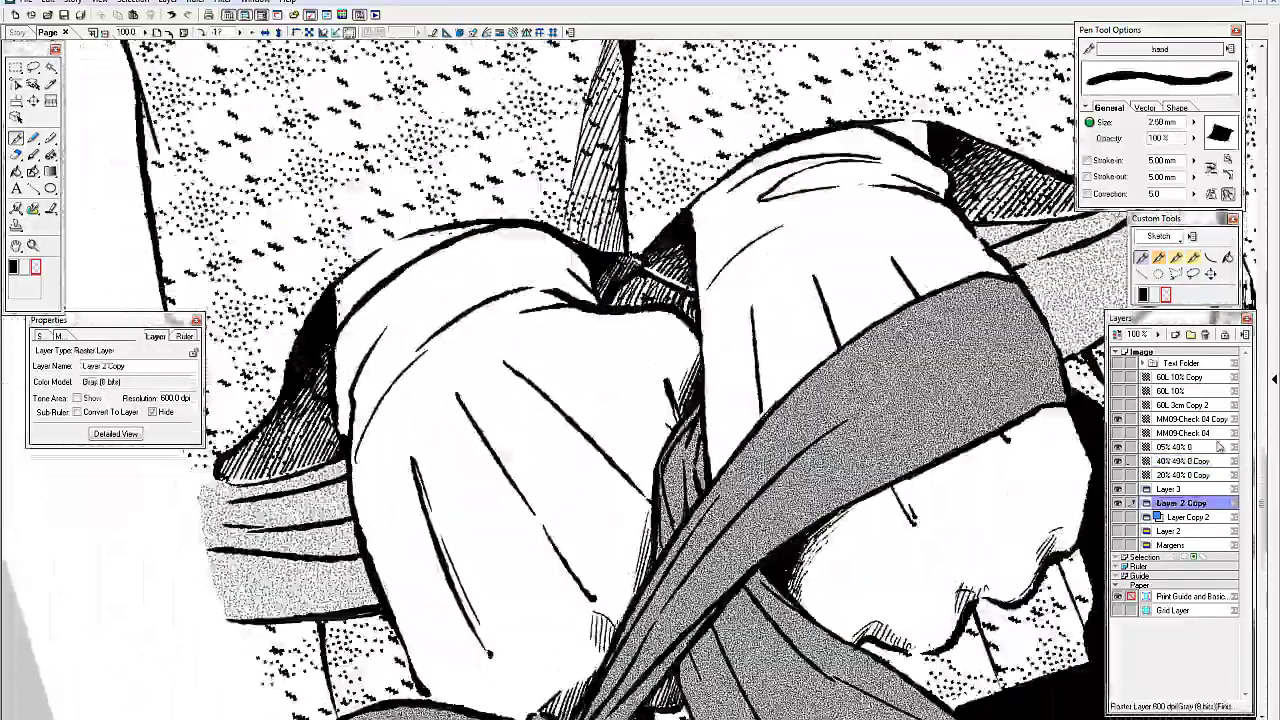
left_click(1186, 419)
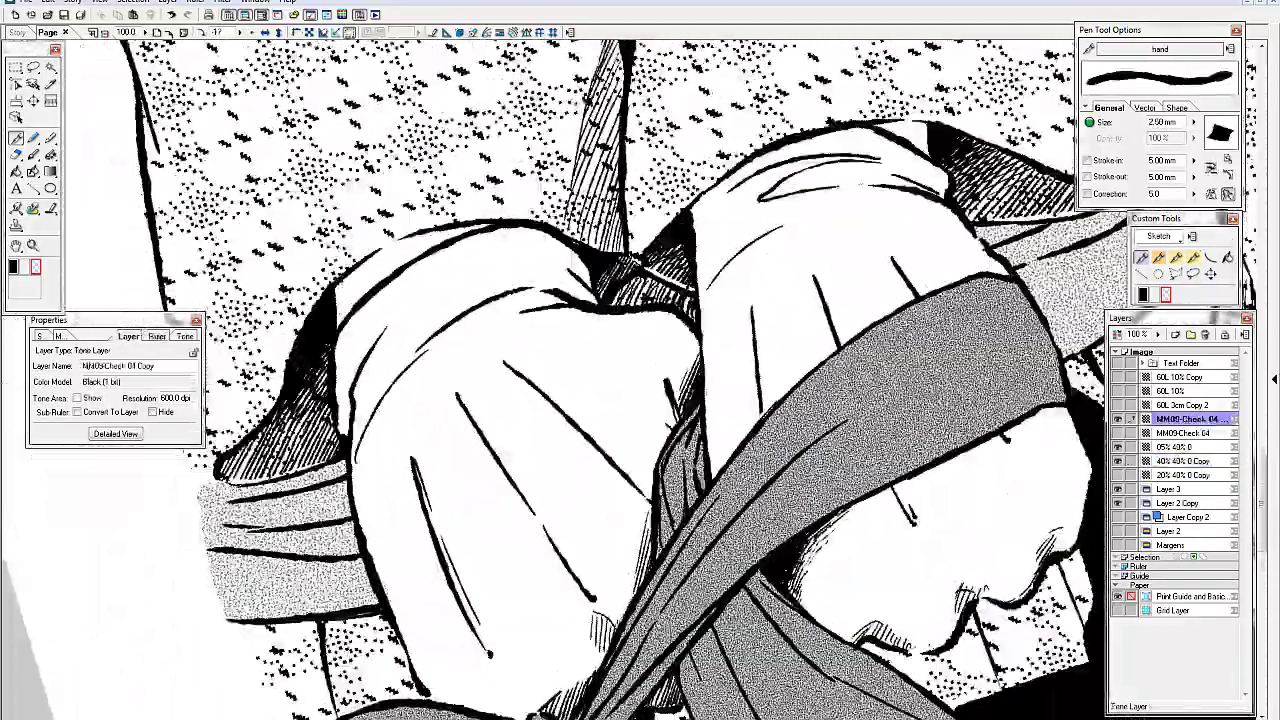
key("ctrl+minus")
left_click(1172, 391)
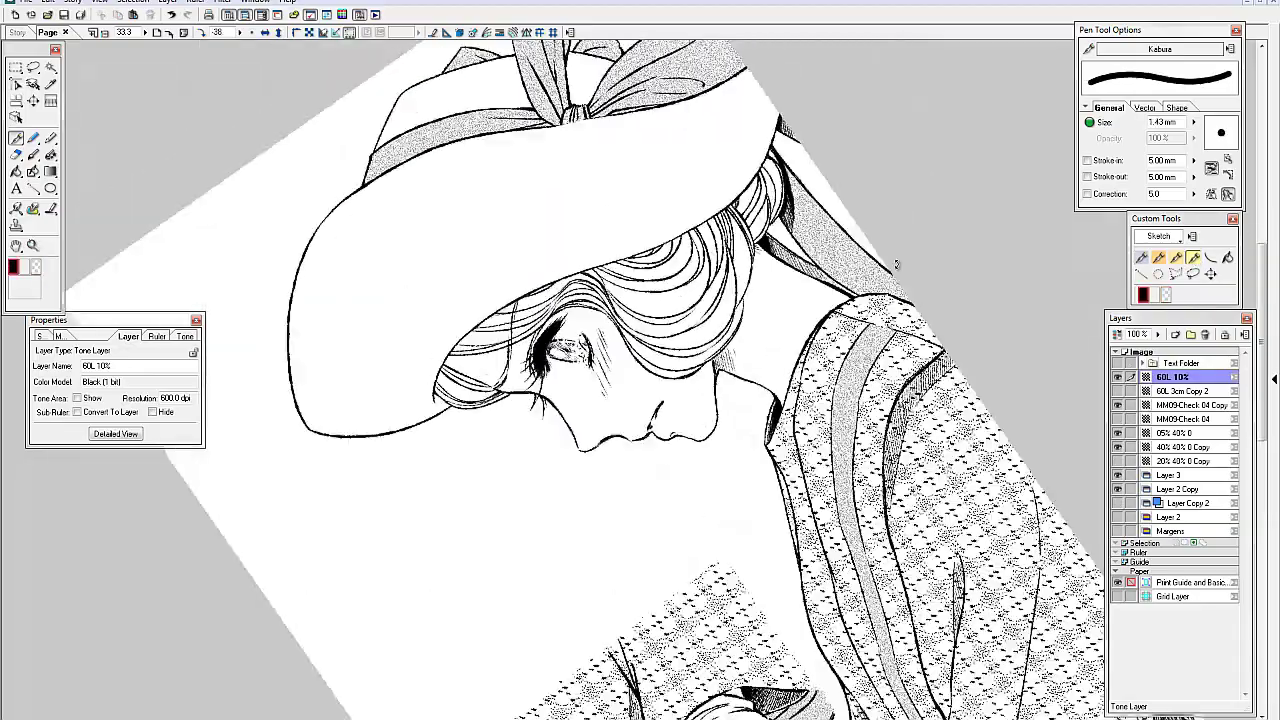
key("ctrl+minus")
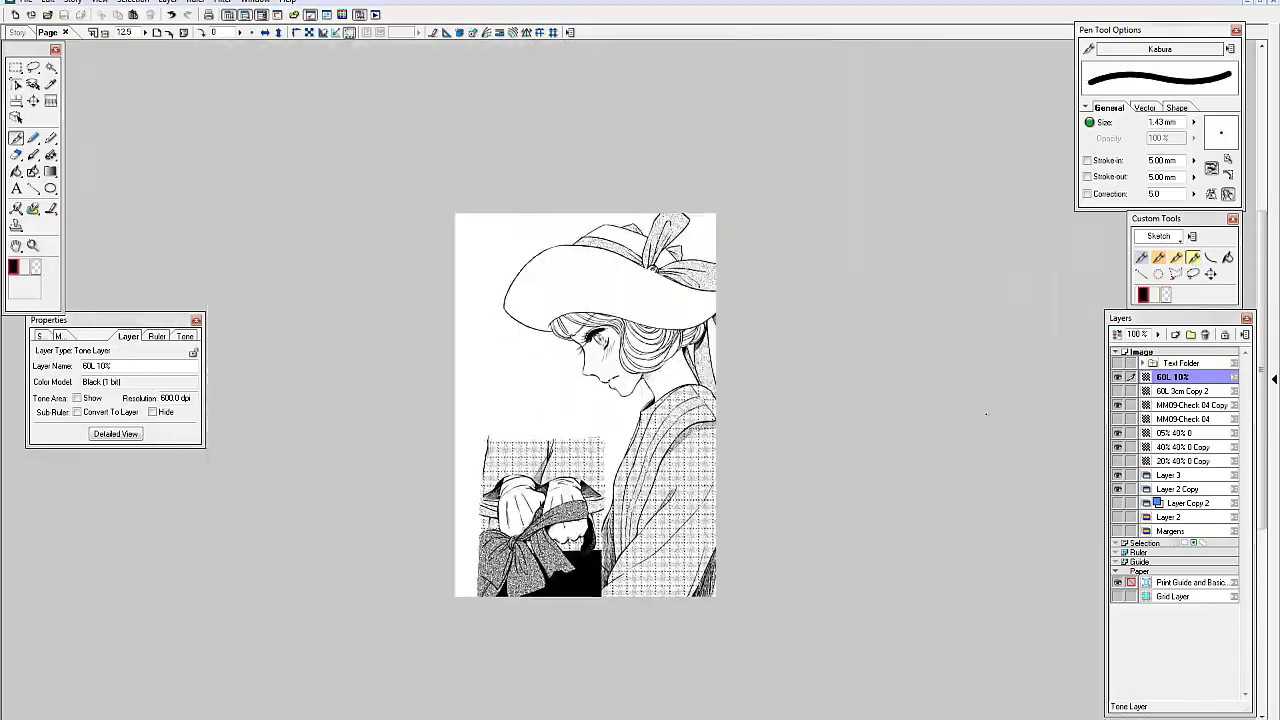
key("ctrl+plus")
key("ctrl+plus")
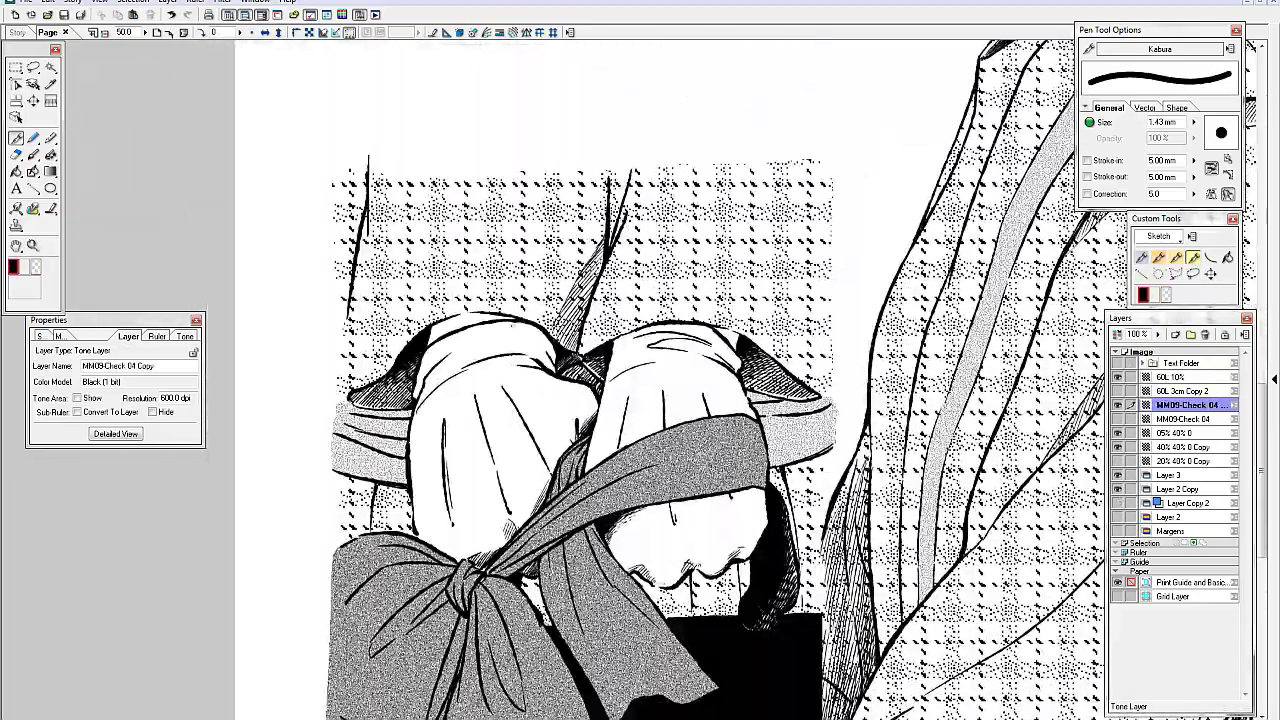
left_click_drag(500, 325, 430, 365)
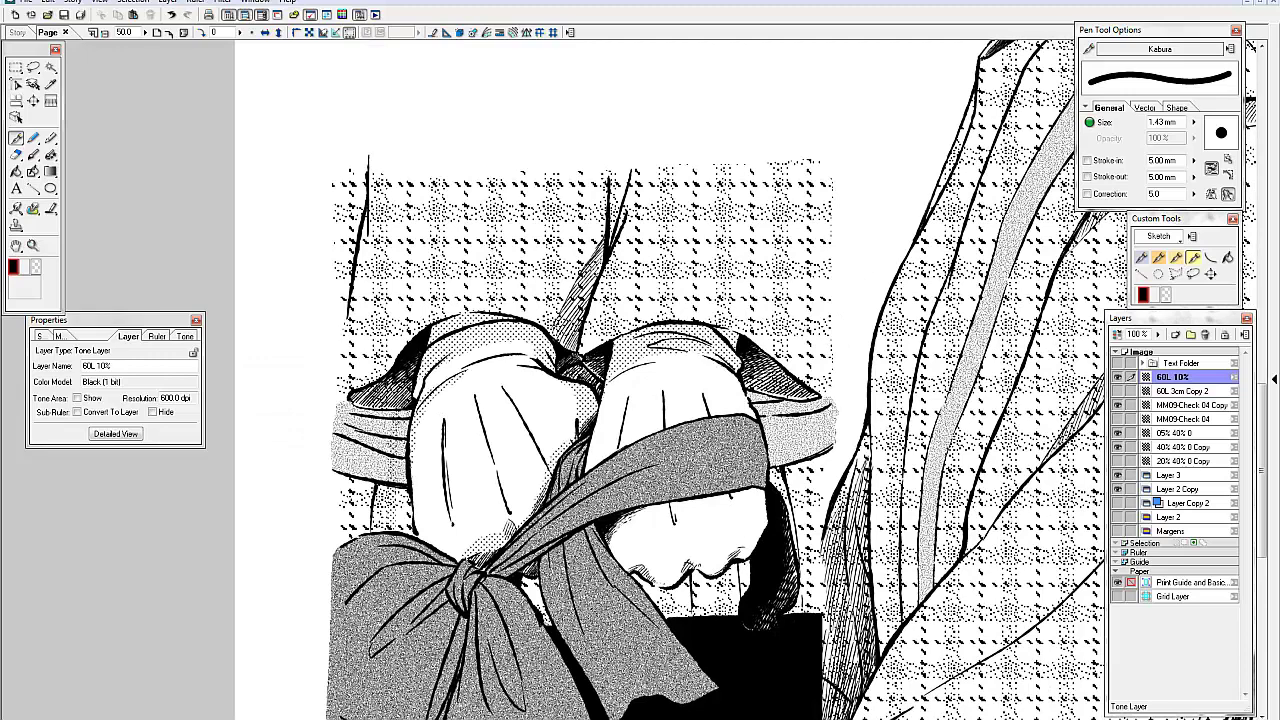
left_click_drag(667, 594, 620, 548)
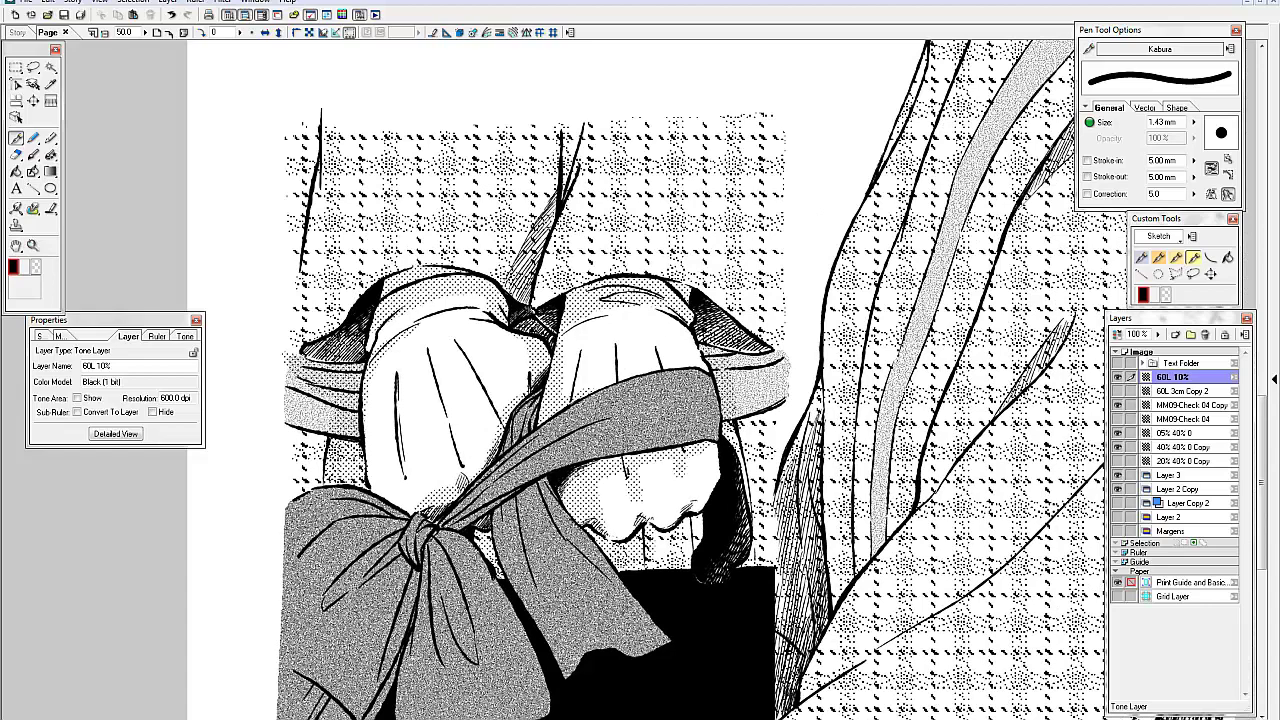
left_click_drag(756, 360, 758, 565)
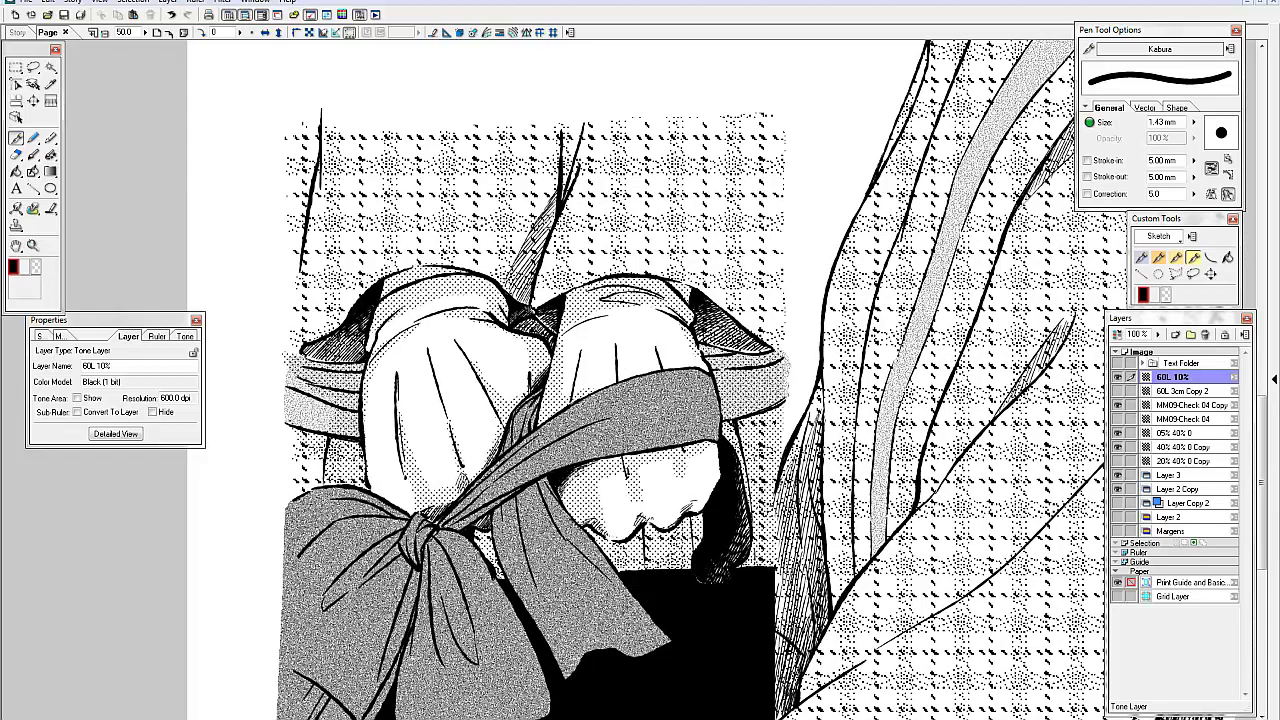
Show the 20% 40% 0 Copy tone layer and set its darkness to 5%
scroll(690, 380, "up", 1)
key("ctrl+minus")
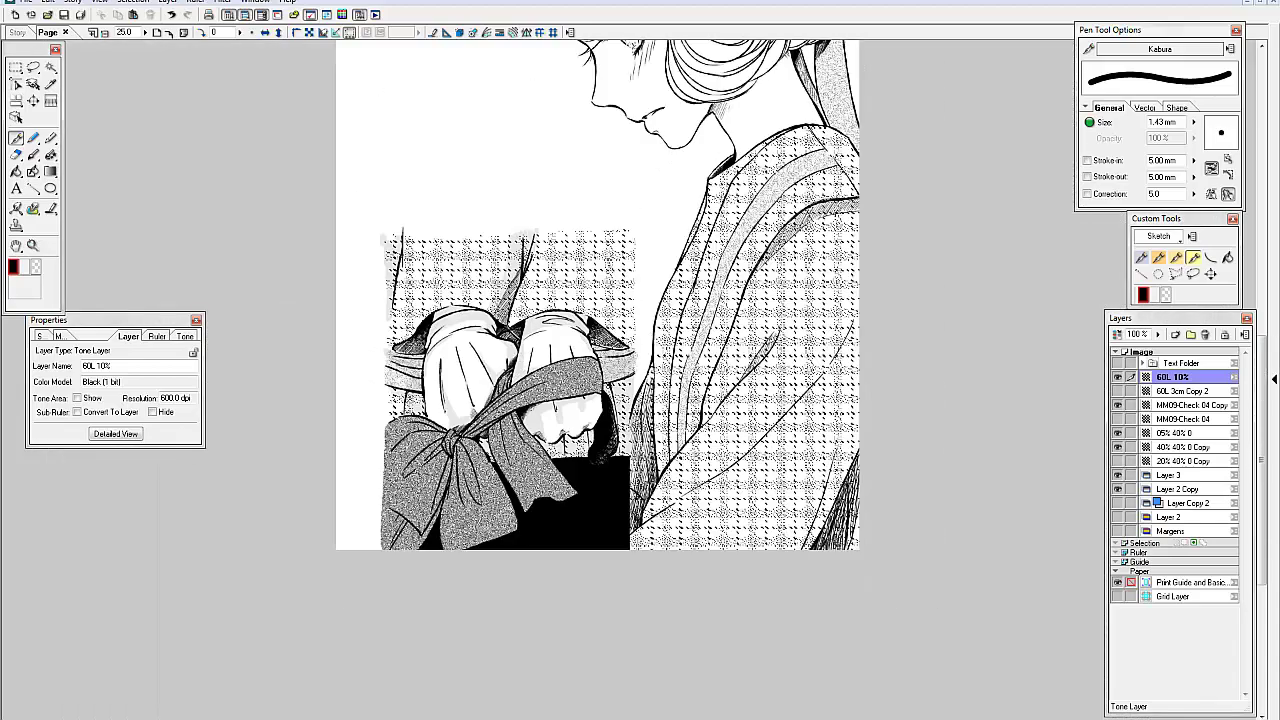
scroll(800, 270, "up", 3)
left_click(1128, 462)
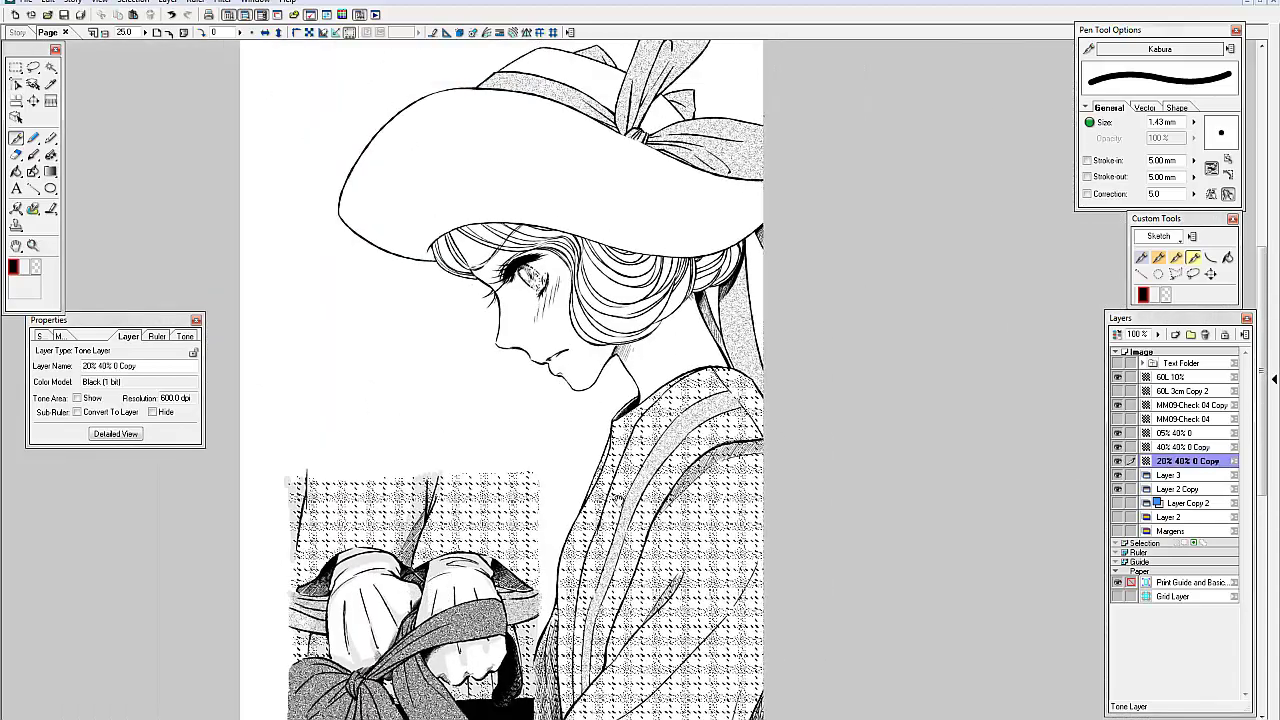
left_click(185, 336)
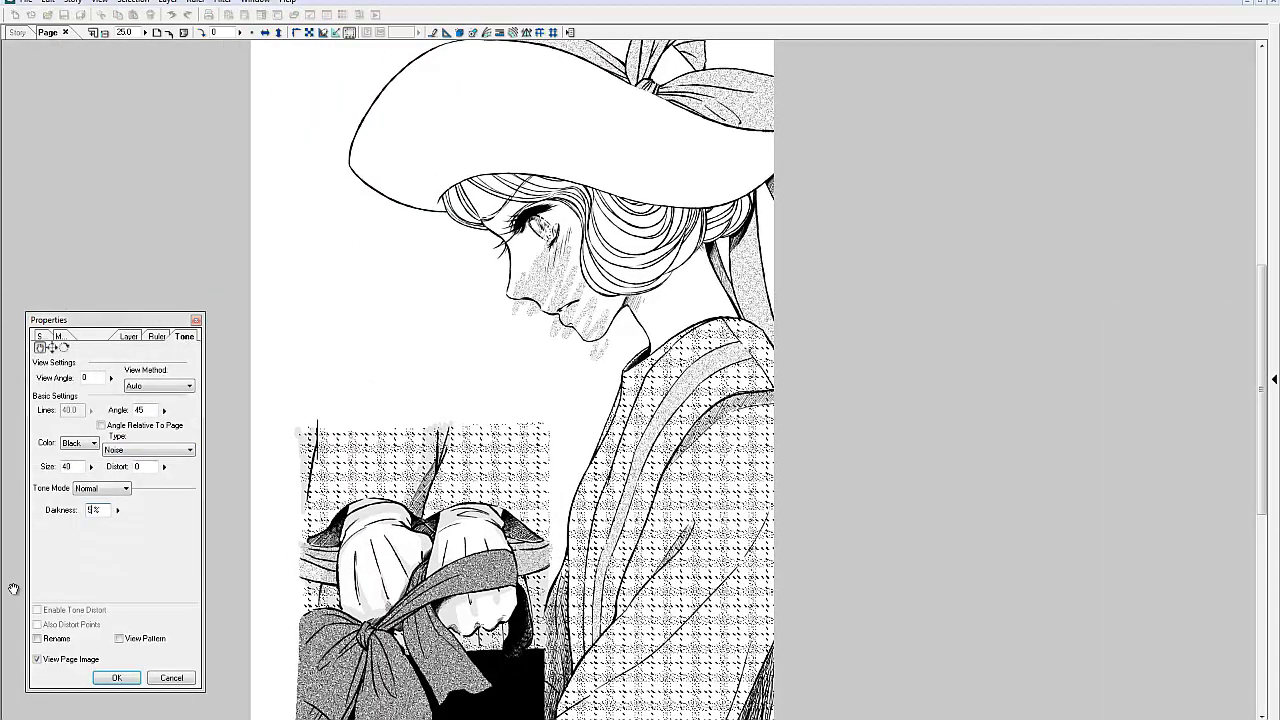
key("Escape")
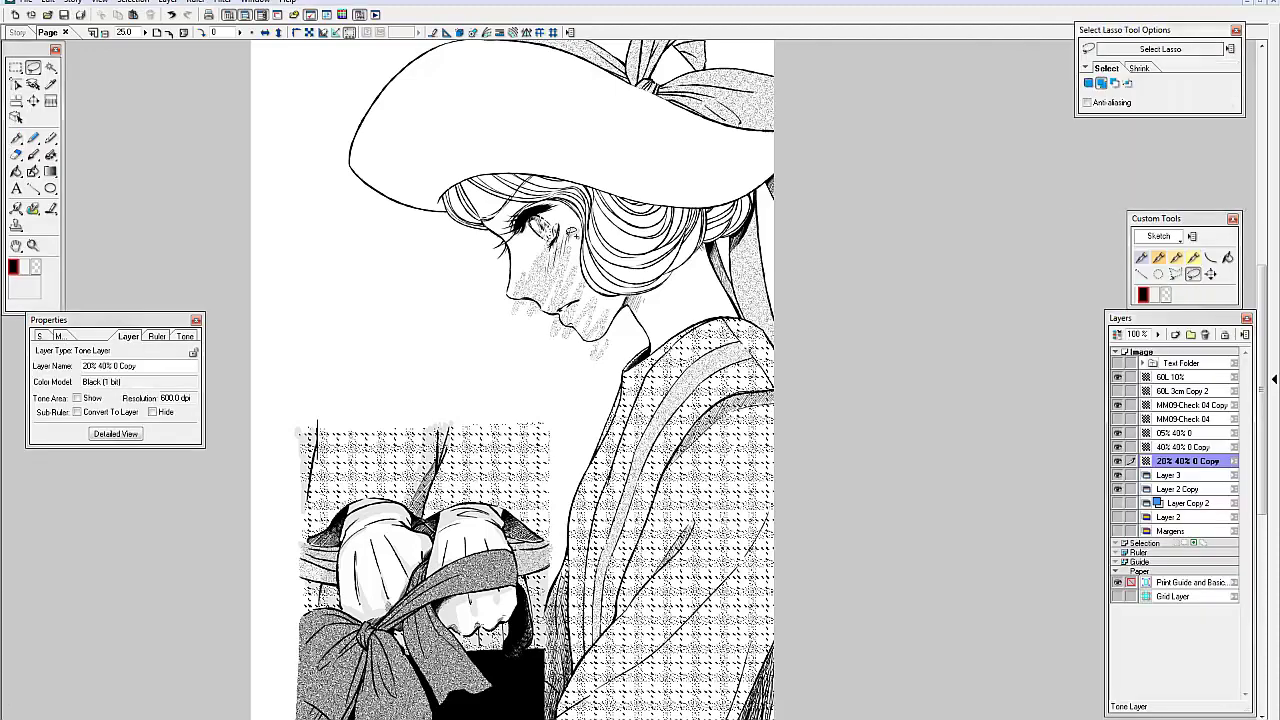
Outline the girl's hat, face and body loosely and fill the whole figure with the 20% 40% 0 Copy tone
scroll(510, 380, "up", 2)
scroll(510, 400, "down", 5)
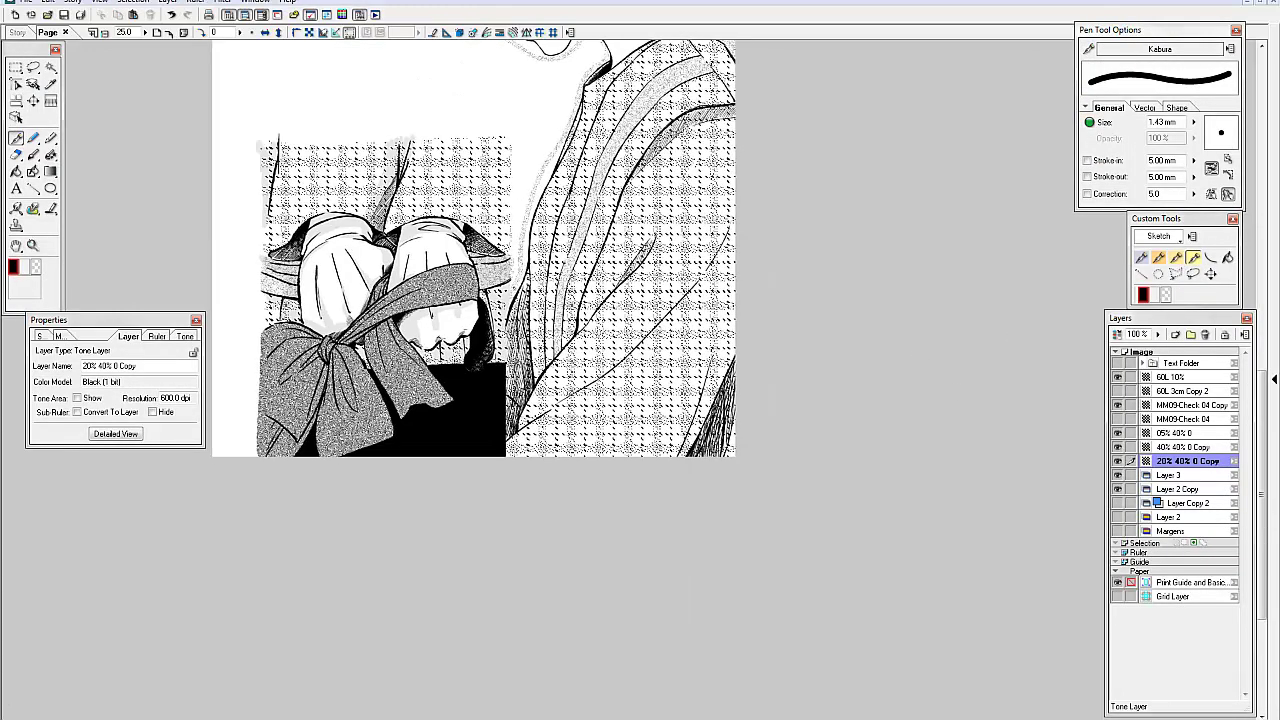
scroll(510, 400, "up", 5)
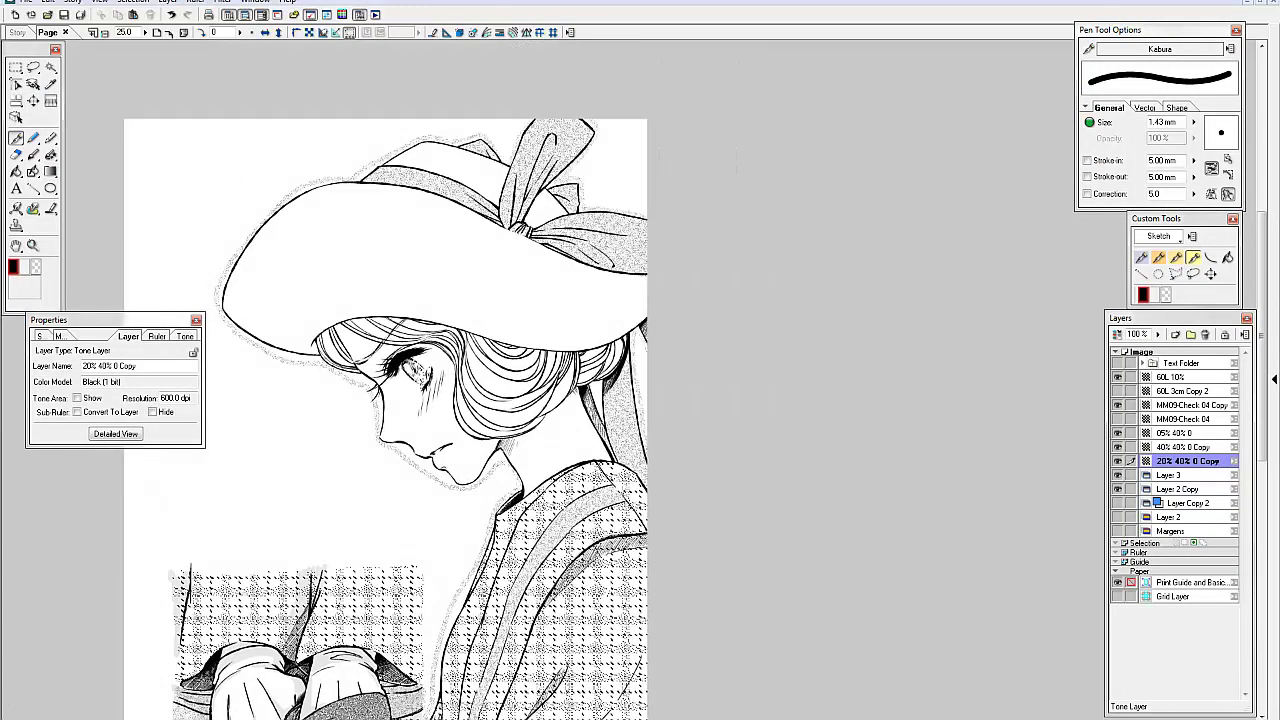
scroll(480, 470, "up", 4)
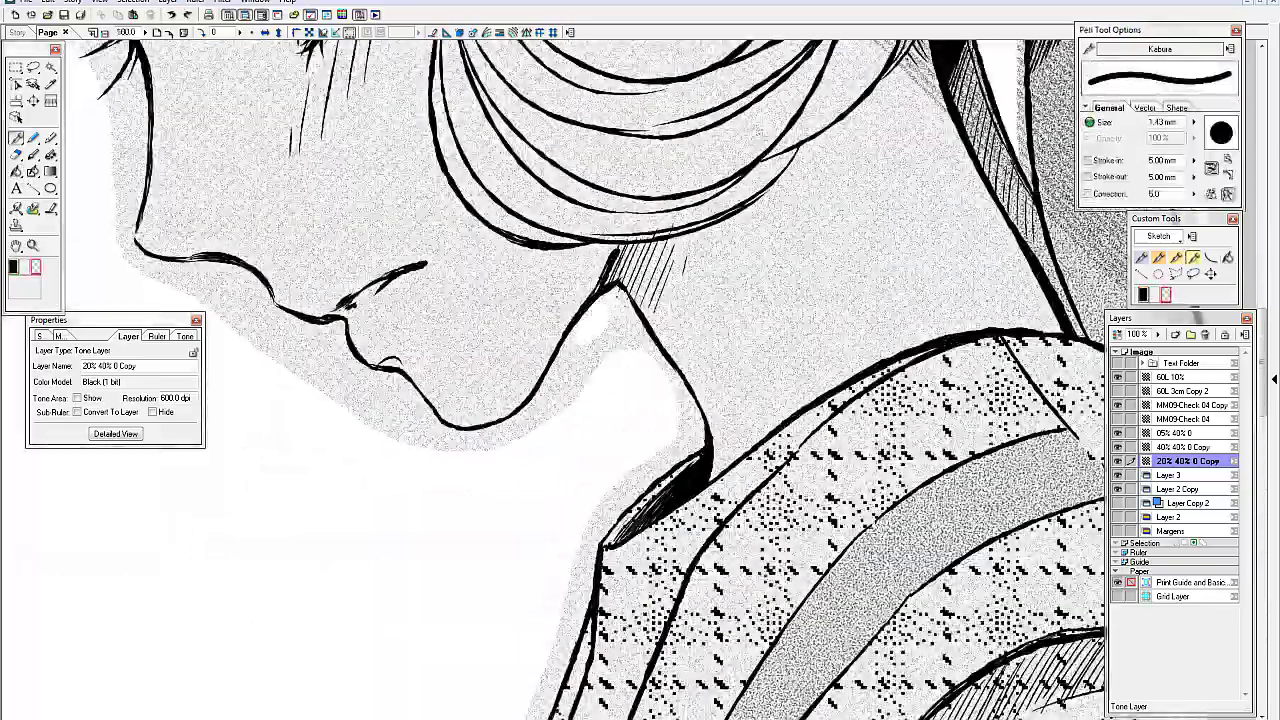
Clear the excess 20% 40% 0 Copy tone outside the nose, lips, chin and collar outlines
left_click(1180, 489)
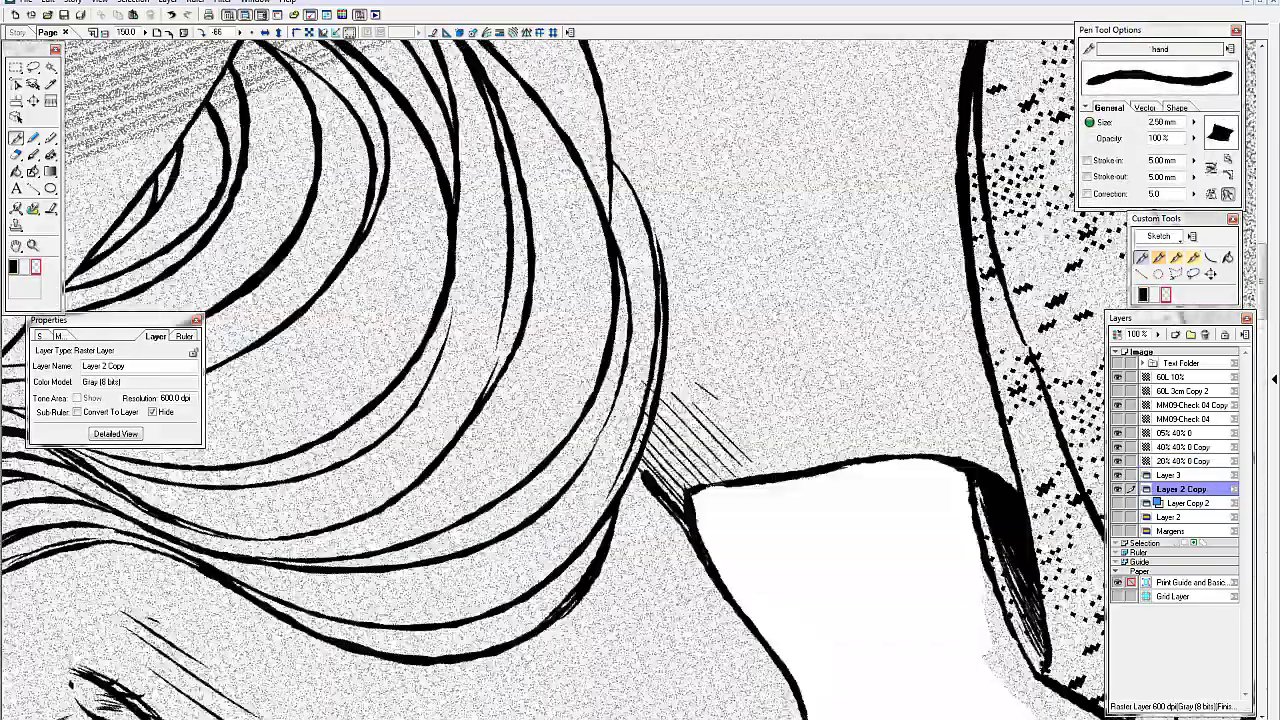
scroll(640, 400, "down", 3)
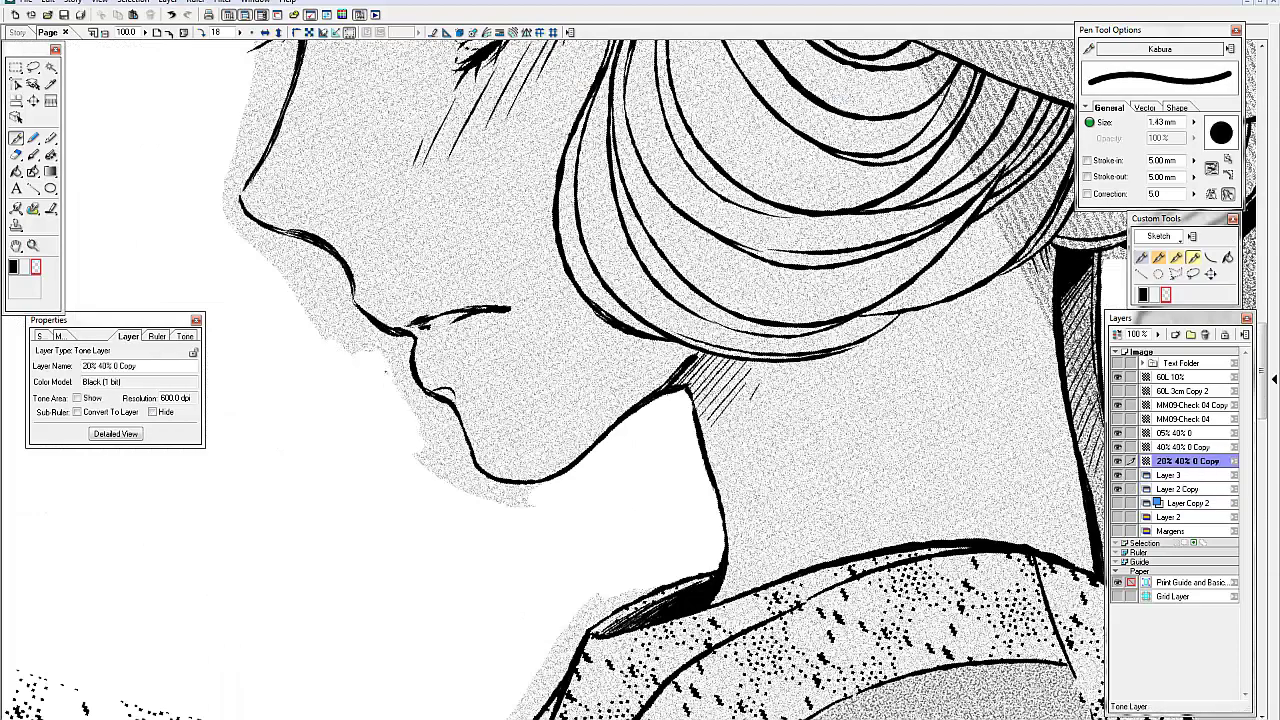
scroll(450, 460, "up", 3)
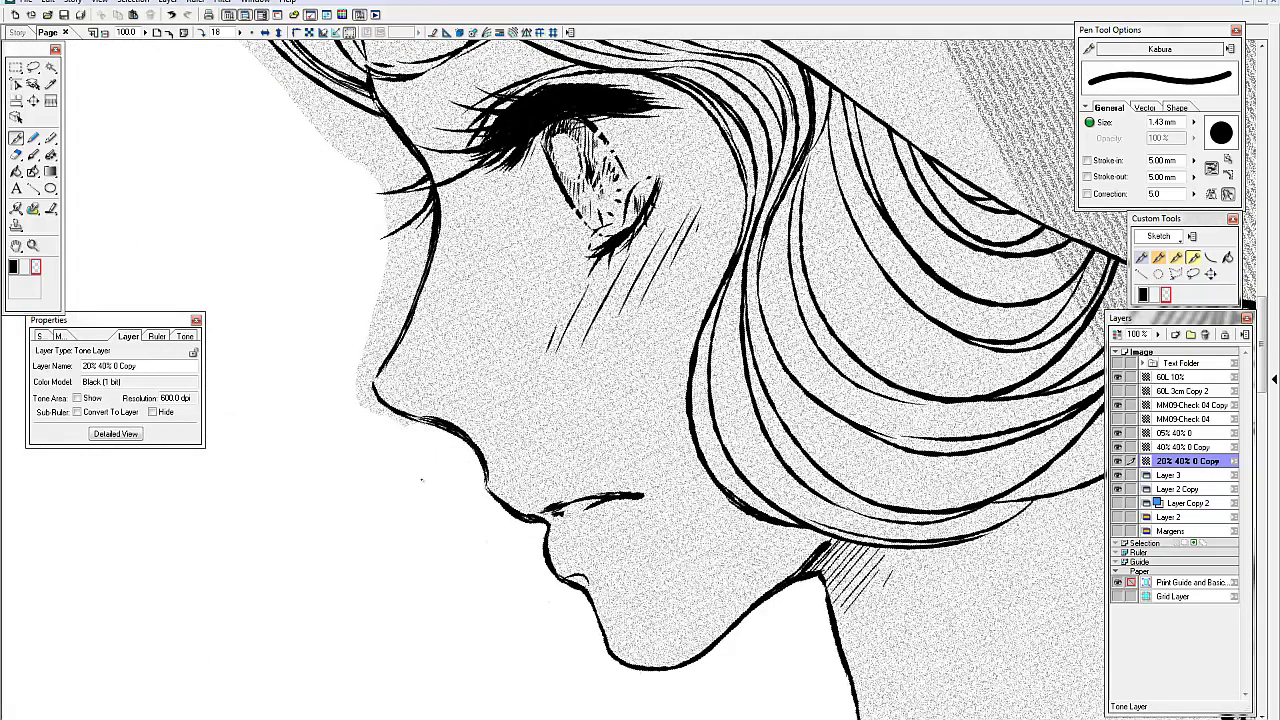
Clear the excess 20% 40% 0 Copy tone outside the fringe, the hat's brim and crown, and the bow
scroll(450, 460, "up", 1)
scroll(450, 460, "up", 1)
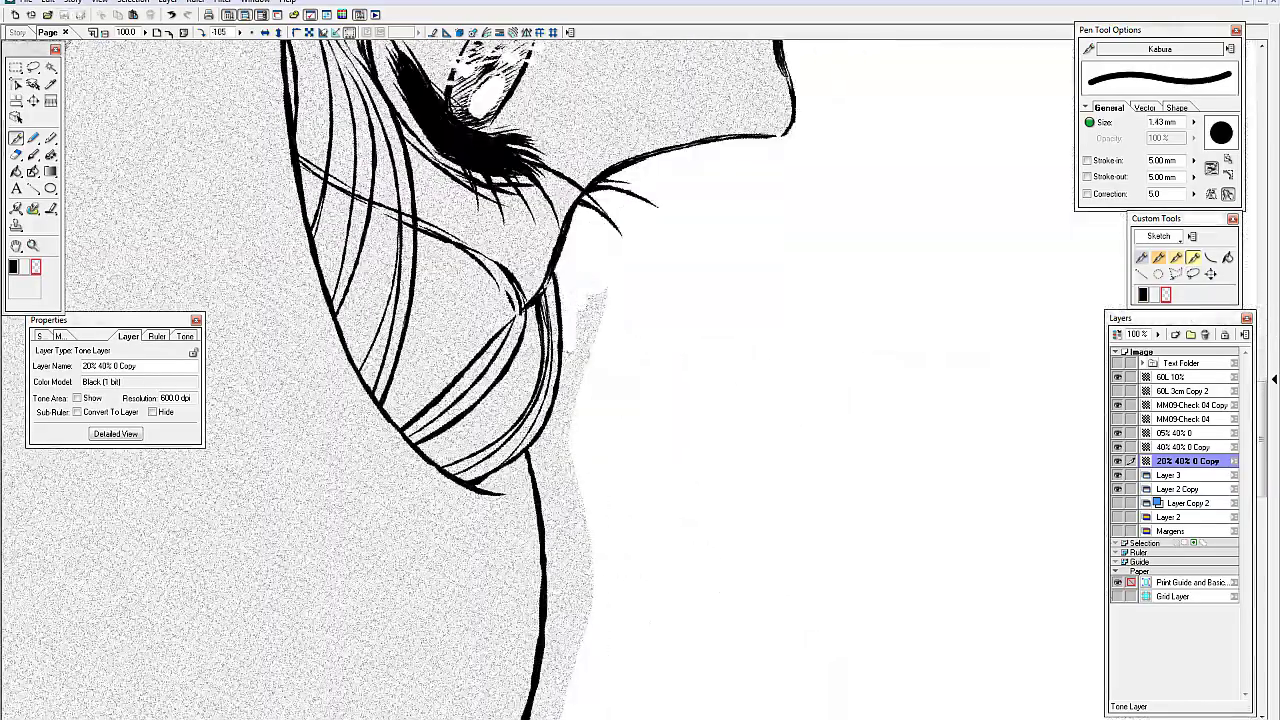
scroll(400, 380, "up", 3)
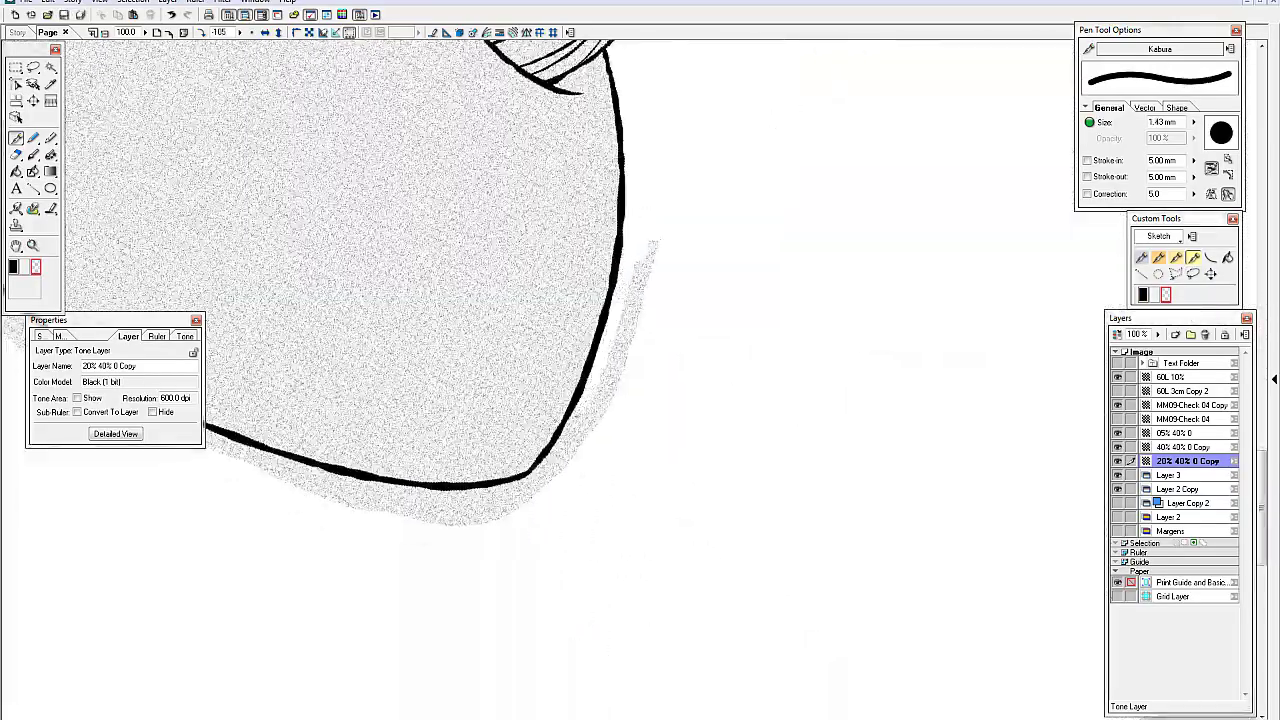
left_click_drag(760, 480, 604, 281)
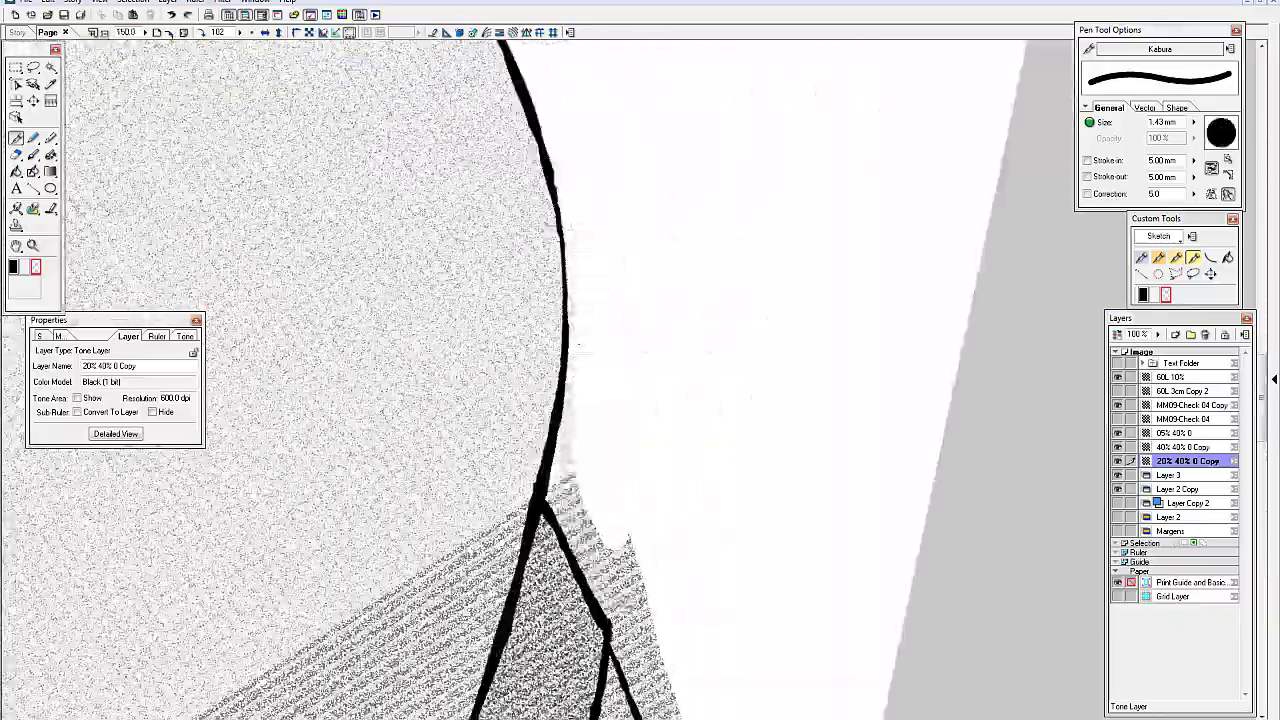
left_click(1180, 432)
left_click(1188, 460)
mouse_move(700, 350)
left_mouse_down()
mouse_move(557, 203)
mouse_move(640, 320)
mouse_move(680, 450)
mouse_move(692, 570)
mouse_move(760, 460)
mouse_move(830, 300)
mouse_move(878, 125)
mouse_move(670, 405)
mouse_move(877, 483)
mouse_move(900, 470)
mouse_move(880, 450)
mouse_move(497, 200)
mouse_move(488, 520)
mouse_move(470, 470)
mouse_move(465, 420)
mouse_move(605, 697)
left_mouse_up()
Spray stippled tone along the hat brim, face and chest outlines with the 17.00 mm New Brush Pattern 2 pattern brush
key("ctrl+0")
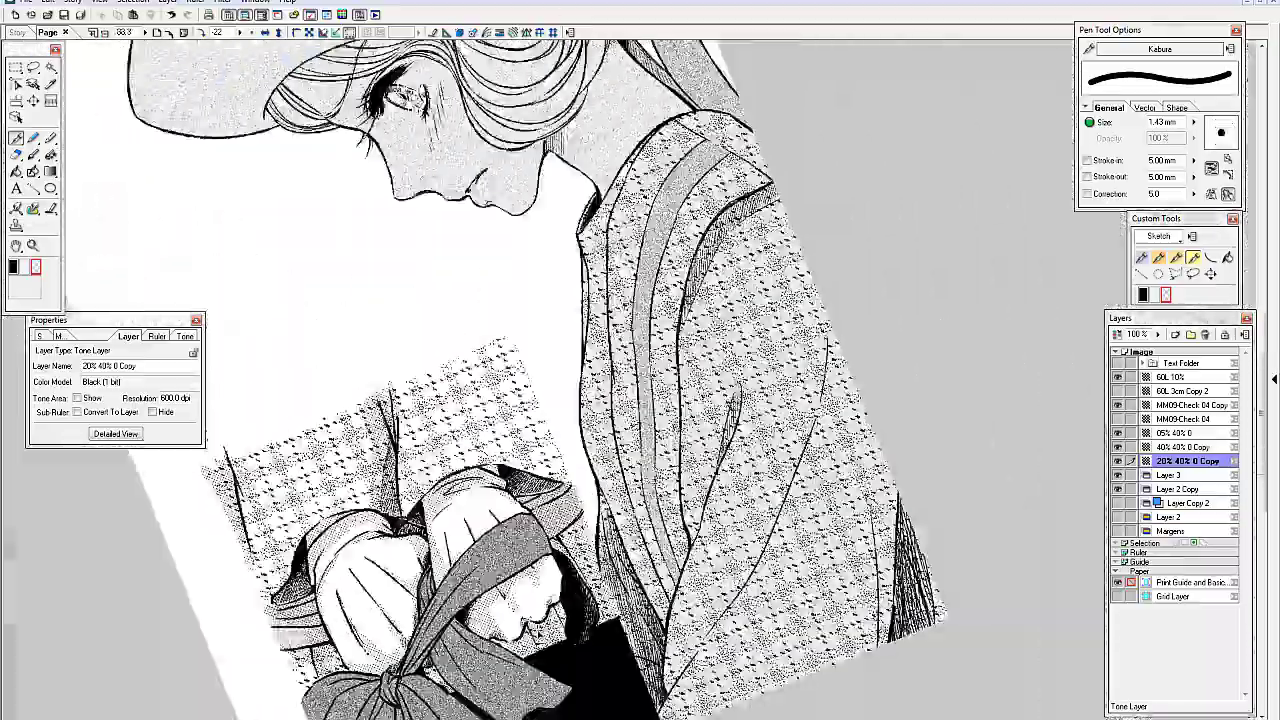
key("b")
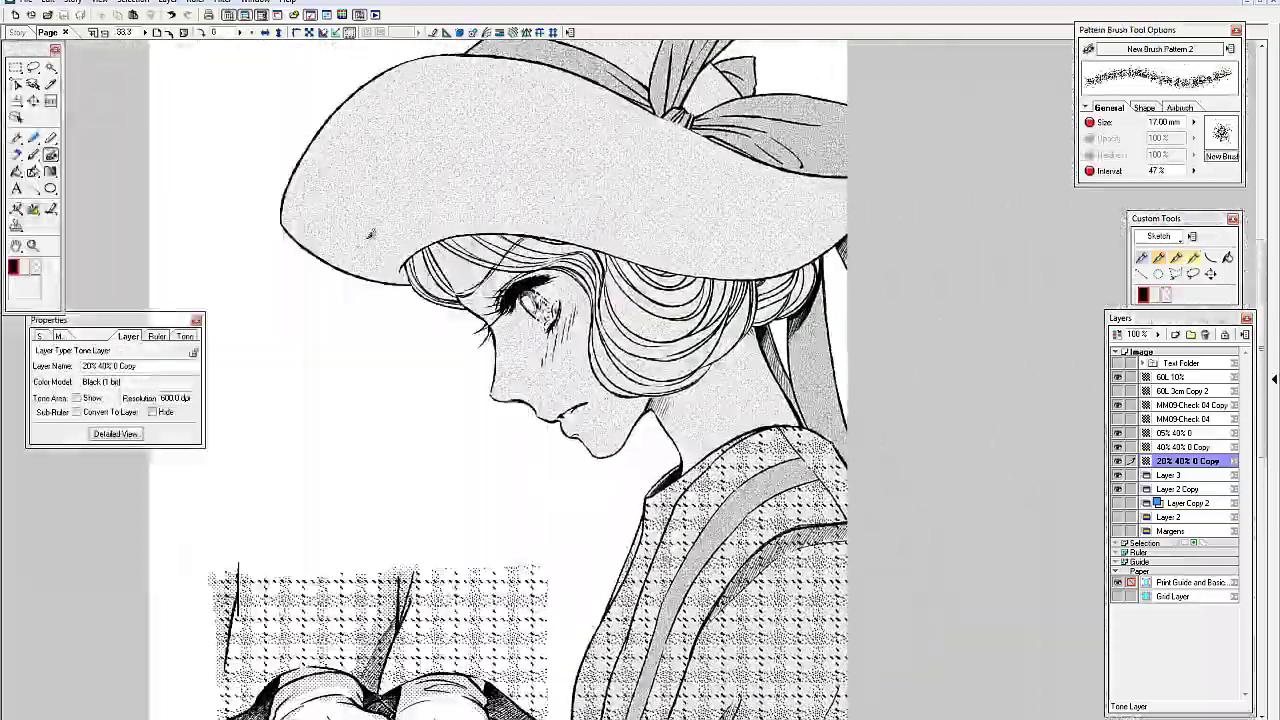
left_click_drag(288, 228, 650, 450)
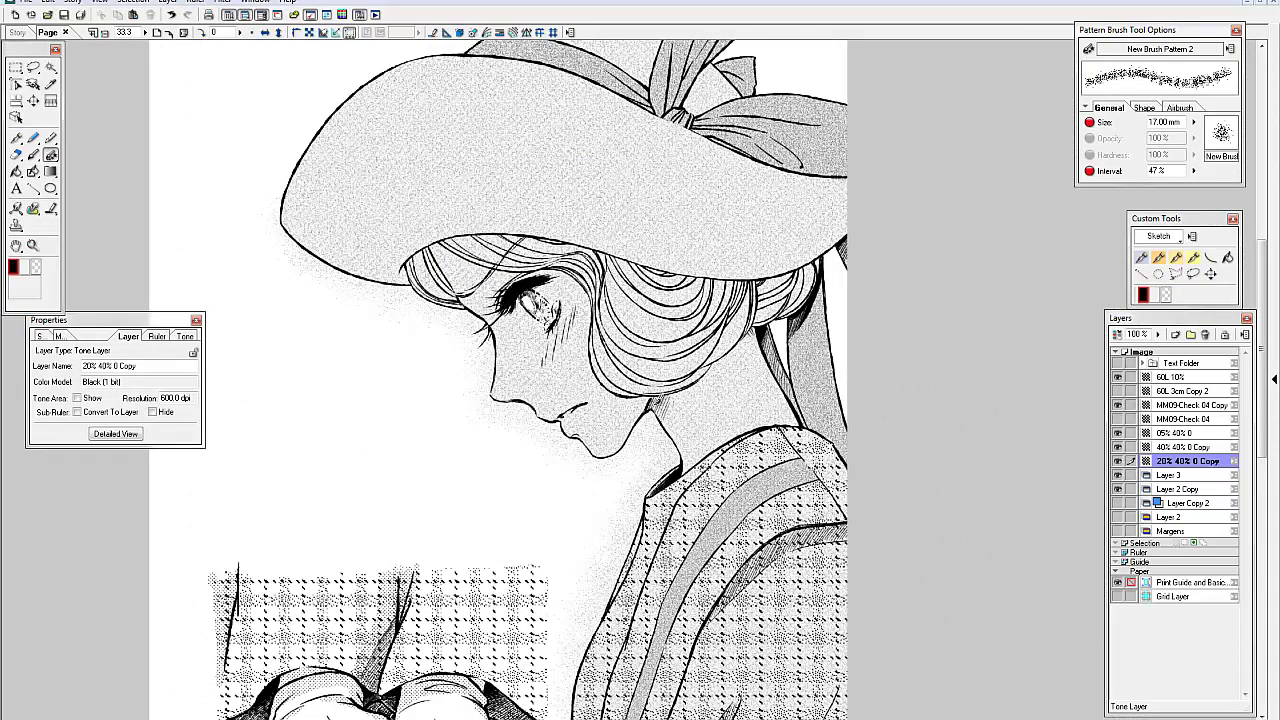
left_click_drag(600, 400, 657, 462)
scroll(822, 145, "down", 1)
left_click_drag(894, 329, 823, 457)
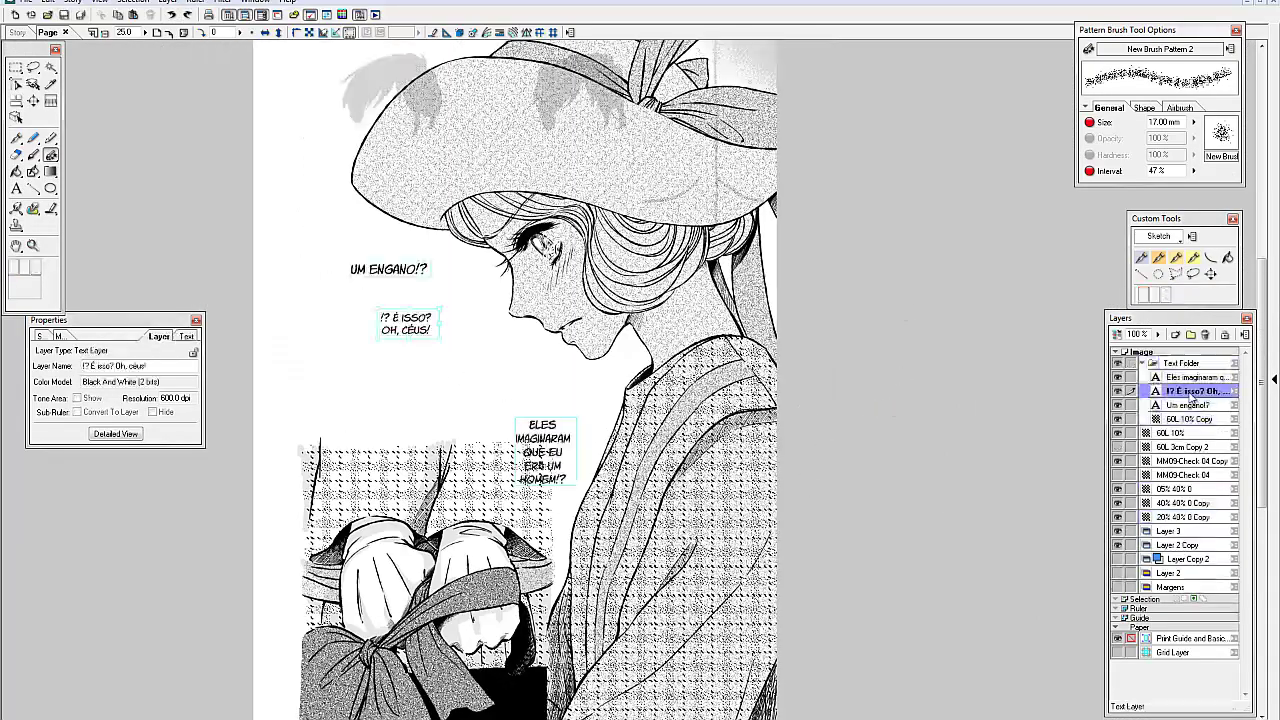
Correct the second speech text to "É ISSO? OH, CÉUS!" and hide Layer 3
left_click(1143, 365)
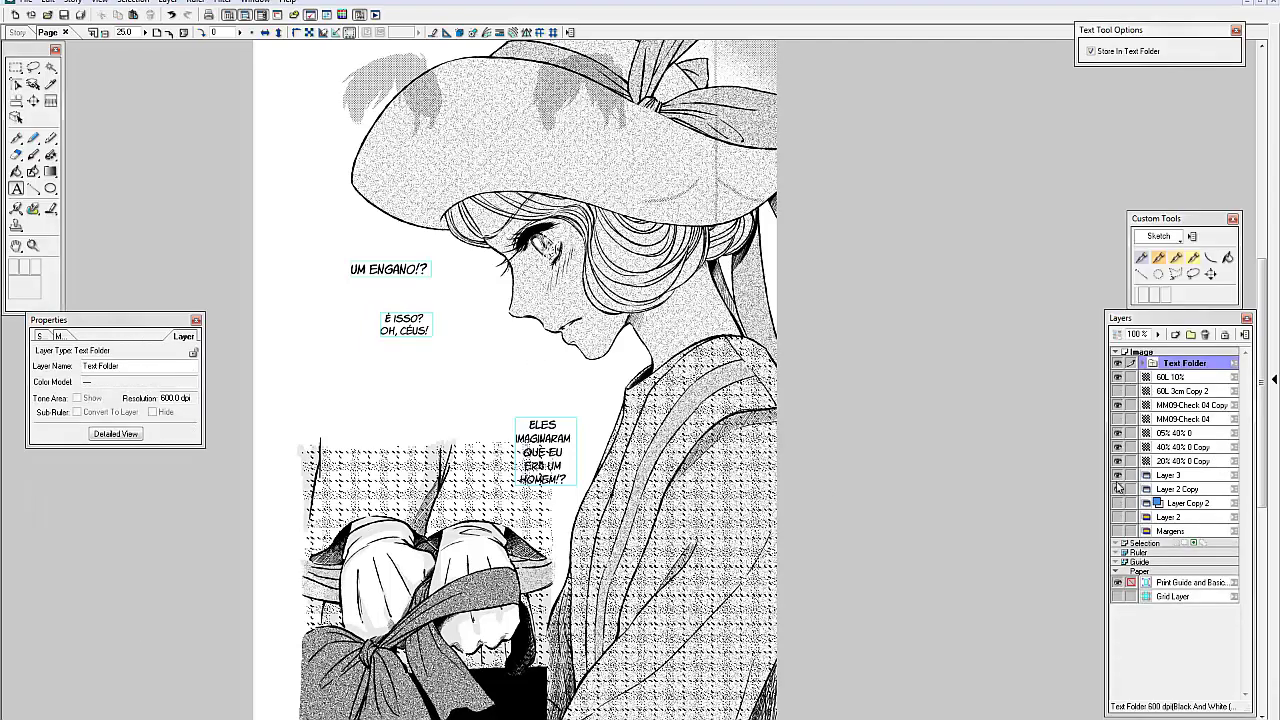
left_click(1118, 476)
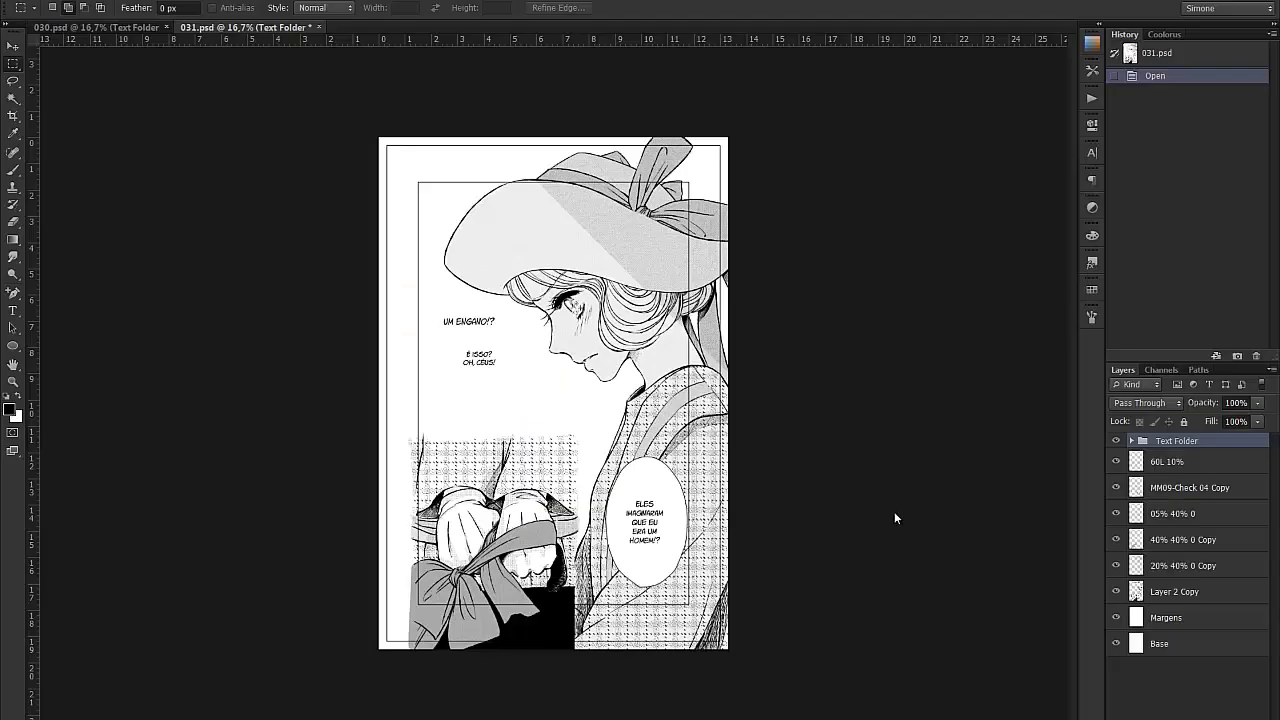
Switch to Photoshop and place guides along the page margins and the bundle panel's edges in 031.psd, using fixed-size marquees for spacing
left_click(322, 7)
left_click(318, 42)
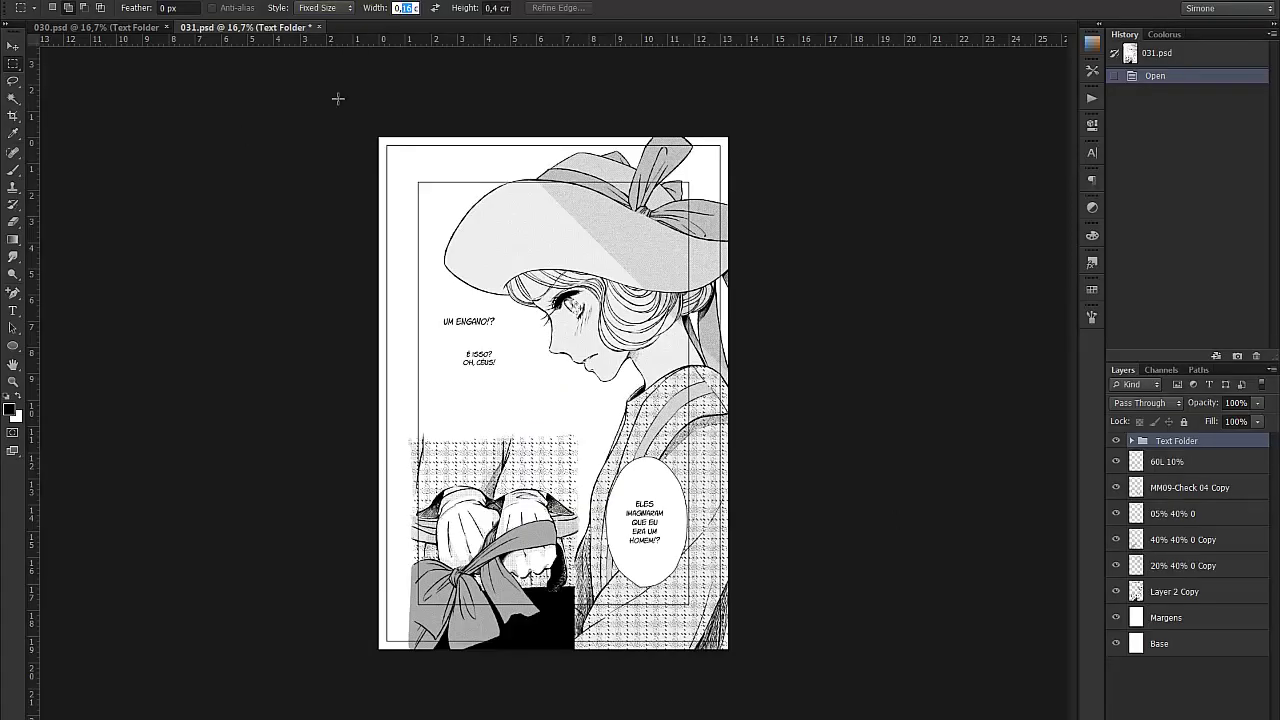
left_click(410, 44)
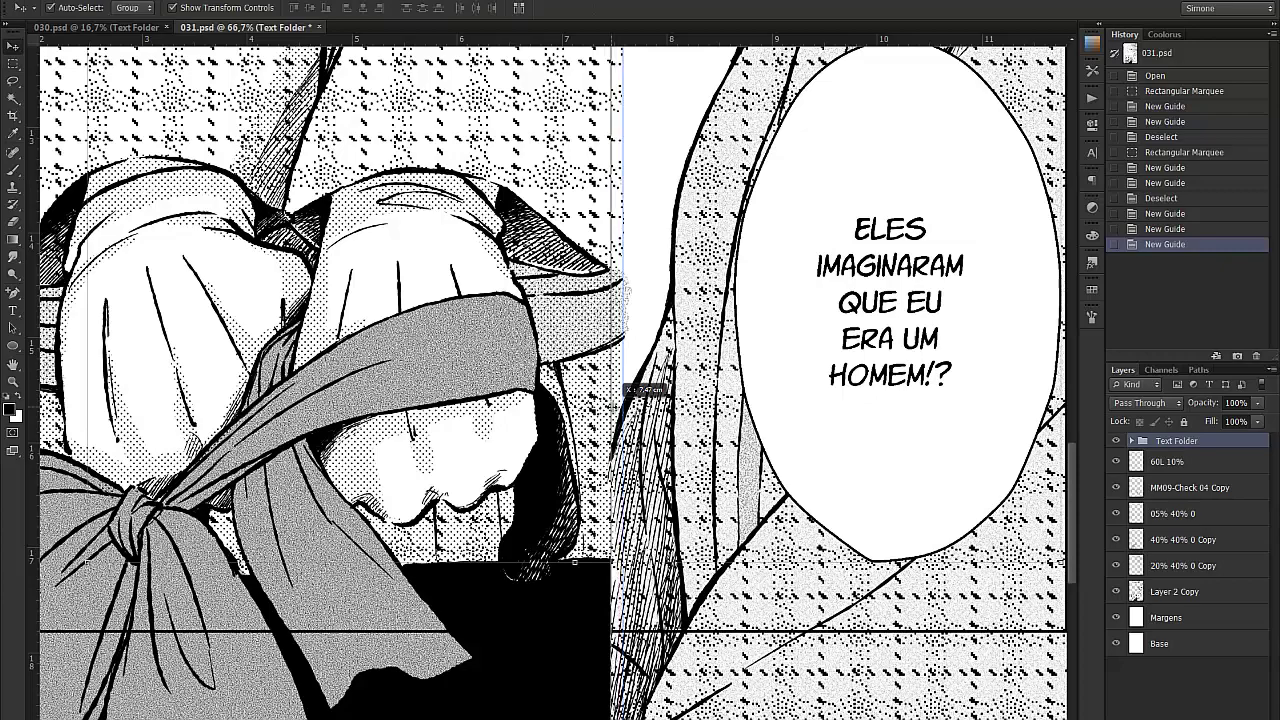
left_click_drag(623, 388, 612, 388)
key("ctrl+minus")
key("ctrl+minus")
key("ctrl+minus")
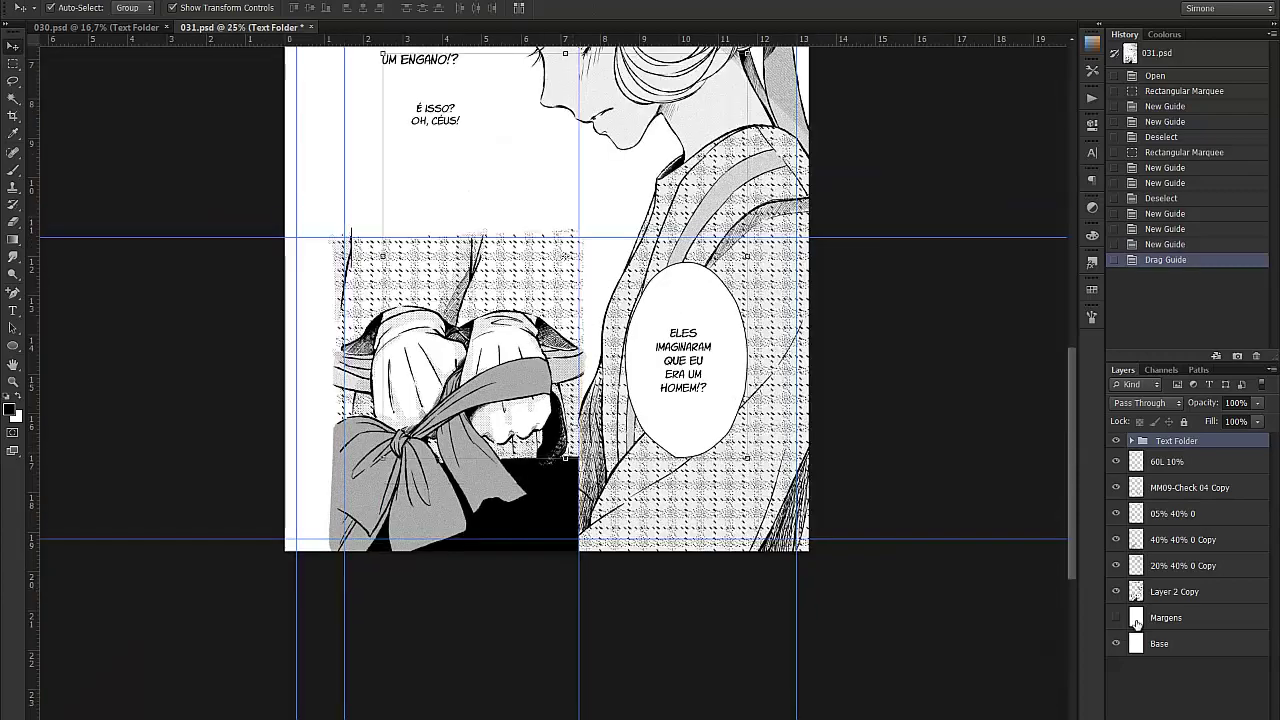
Delete the Margens layer and convert the Base layer into the background
key("Delete")
left_click(115, 2)
Clean up the Layer 2 Copy line art along the guides around the bundle panel, clearing overruns and squaring off the black fill
left_click(320, 10)
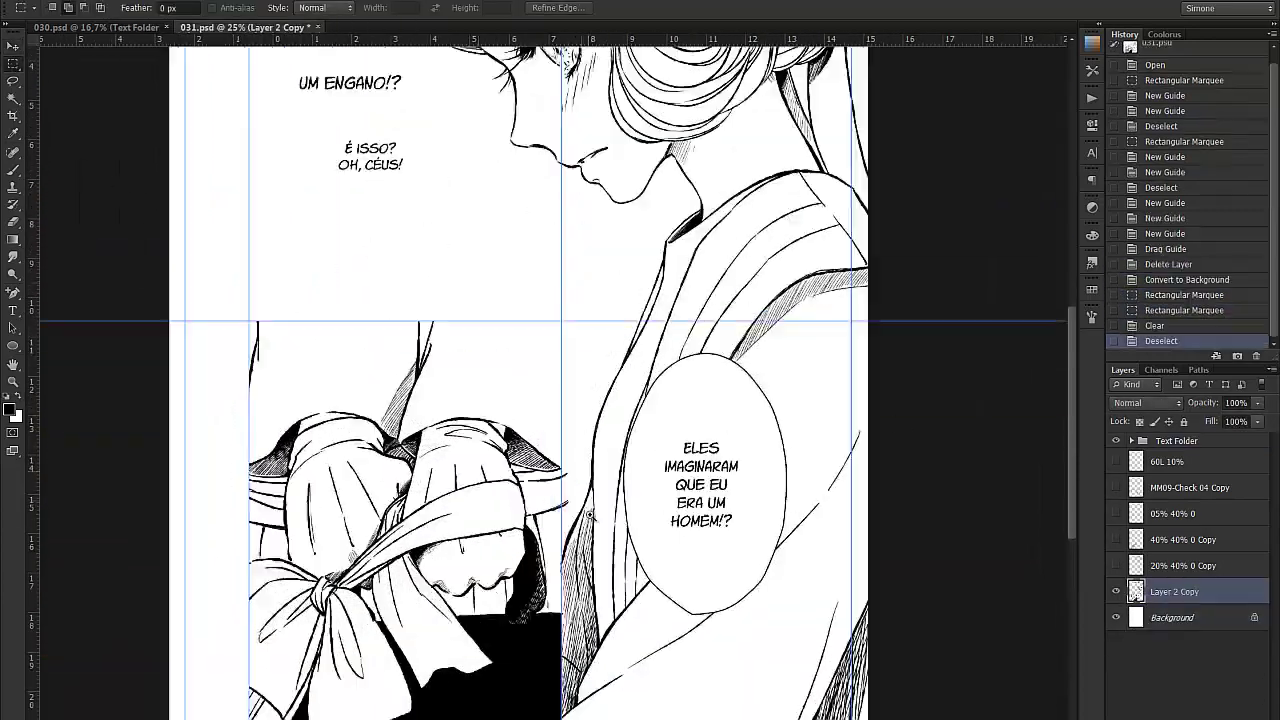
key("ctrl+plus")
key("ctrl+plus")
key("ctrl+plus")
key("ctrl+plus")
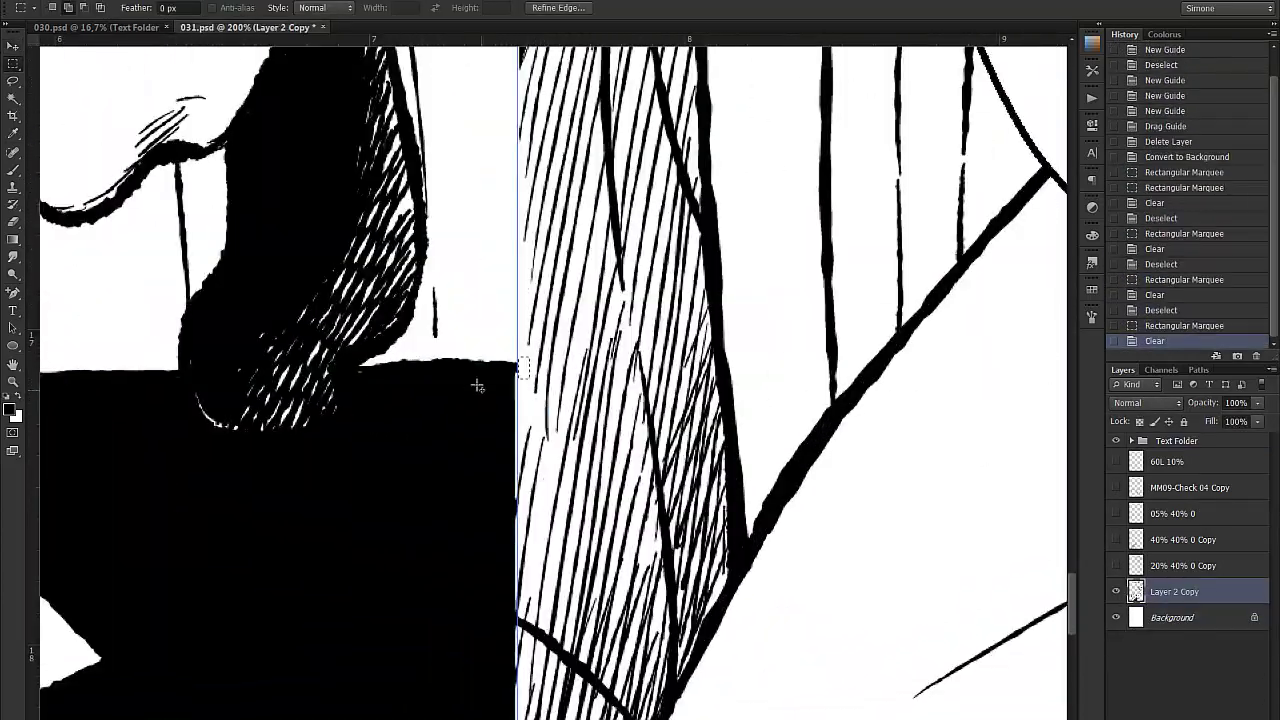
scroll(477, 386, "down", 10)
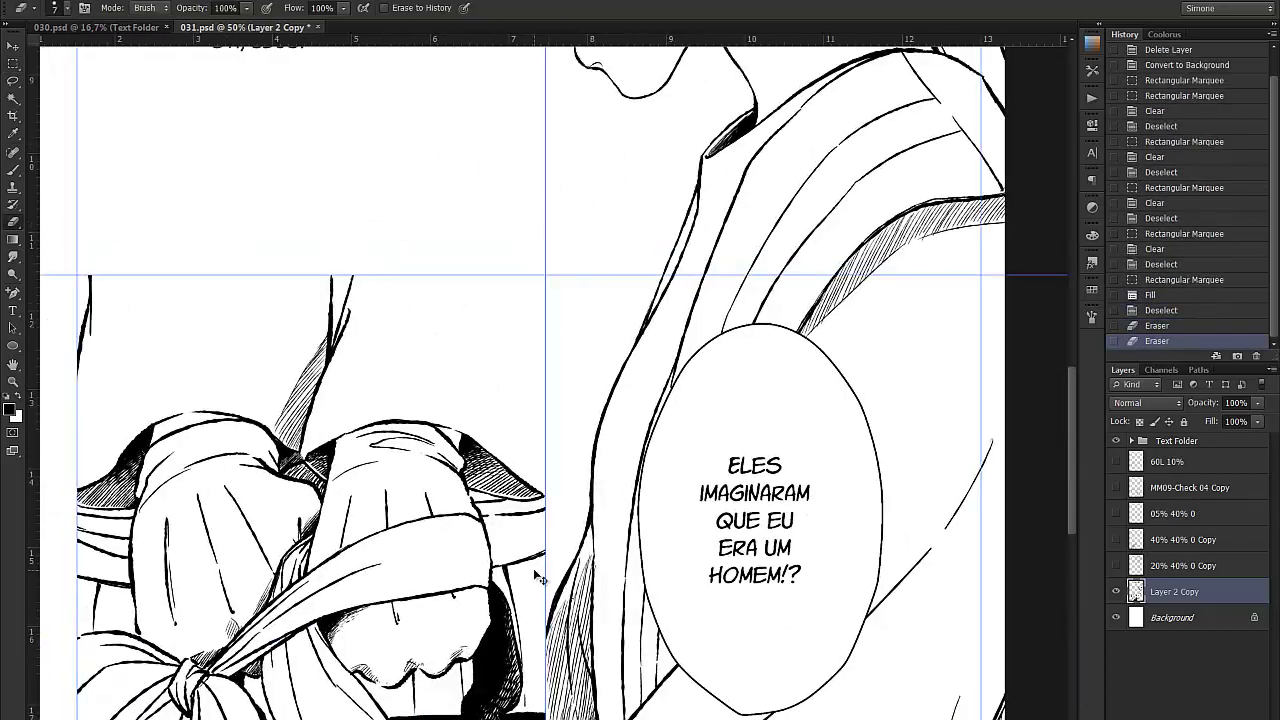
Select the strips outside the bundle panel's guides and clear them from all five tone layers
key("ctrl+minus")
key("m")
left_click_drag(360, 150, 430, 300)
key("ctrl+plus")
left_click_drag(550, 128, 472, 458)
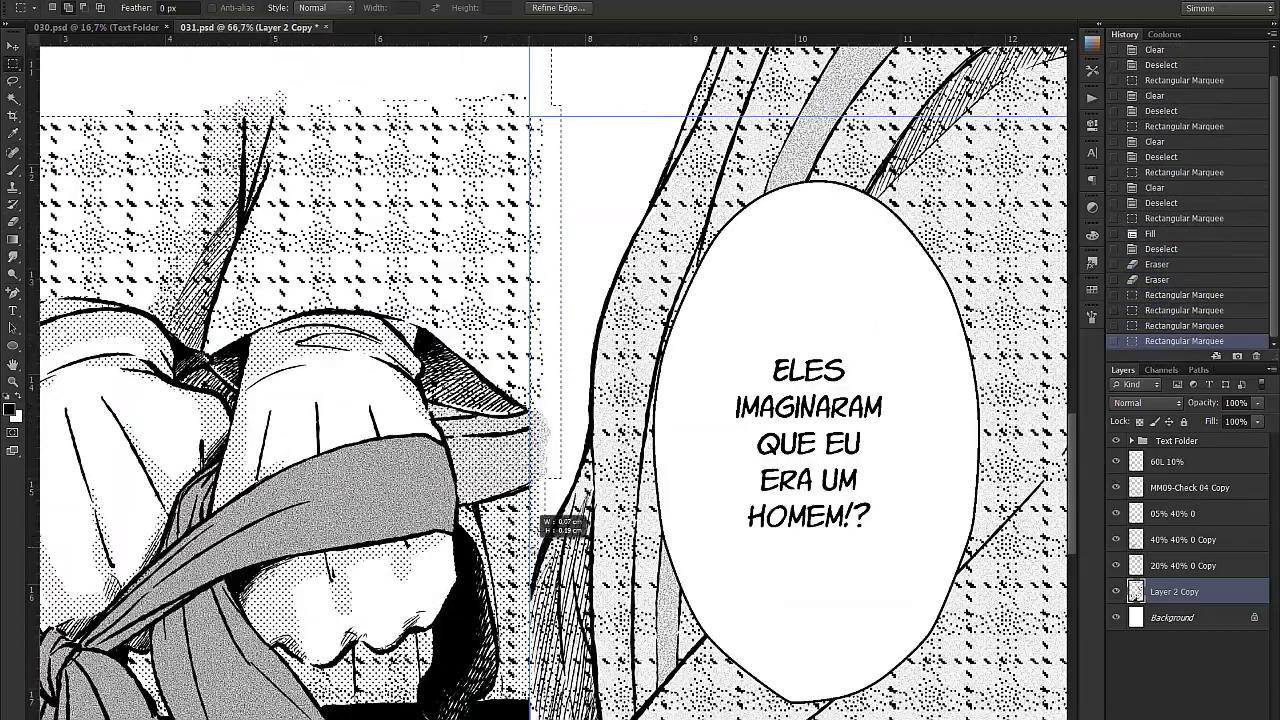
key("ctrl+minus")
key("ctrl+minus")
key("alt+bracketright")
key("alt+bracketright")
key("alt+bracketright")
key("alt+bracketright")
key("alt+bracketright")
key("ctrl+plus")
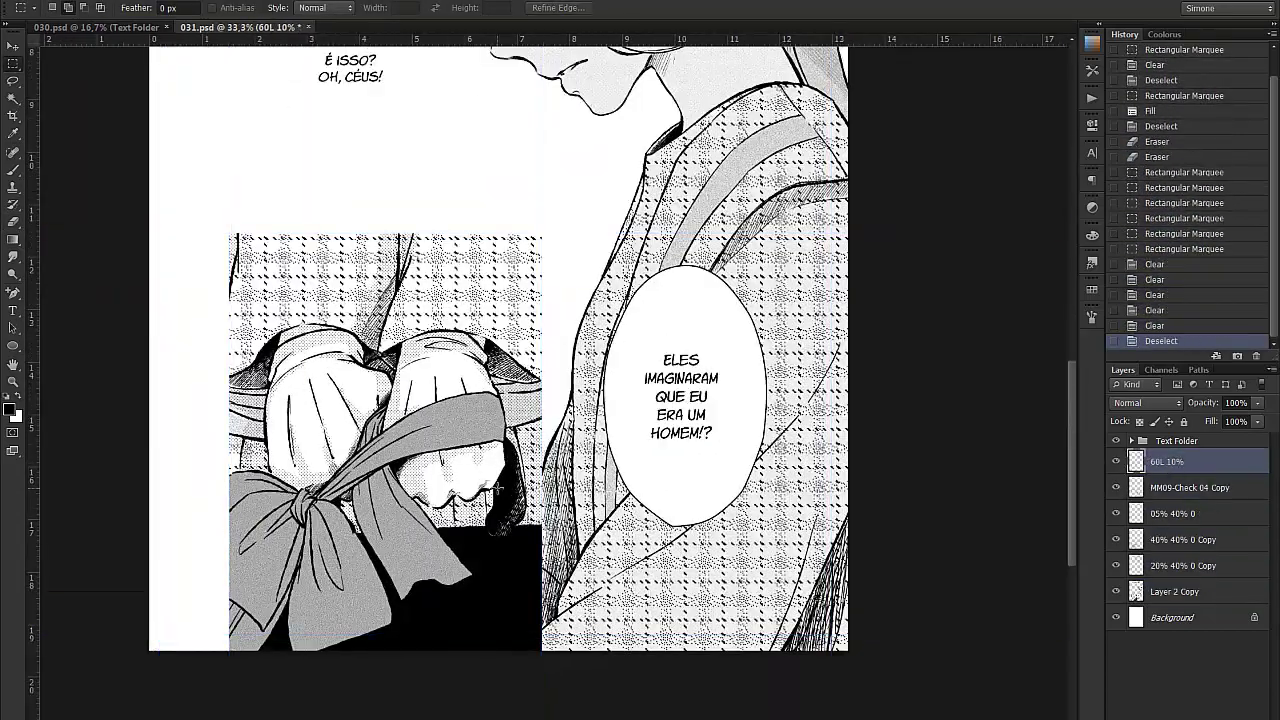
Erase the leftover tone specks along the bundle panel's edges on the 60L 10% layer
key("ctrl+plus")
key("ctrl+plus")
key("ctrl+plus")
key("ctrl+plus")
key("e")
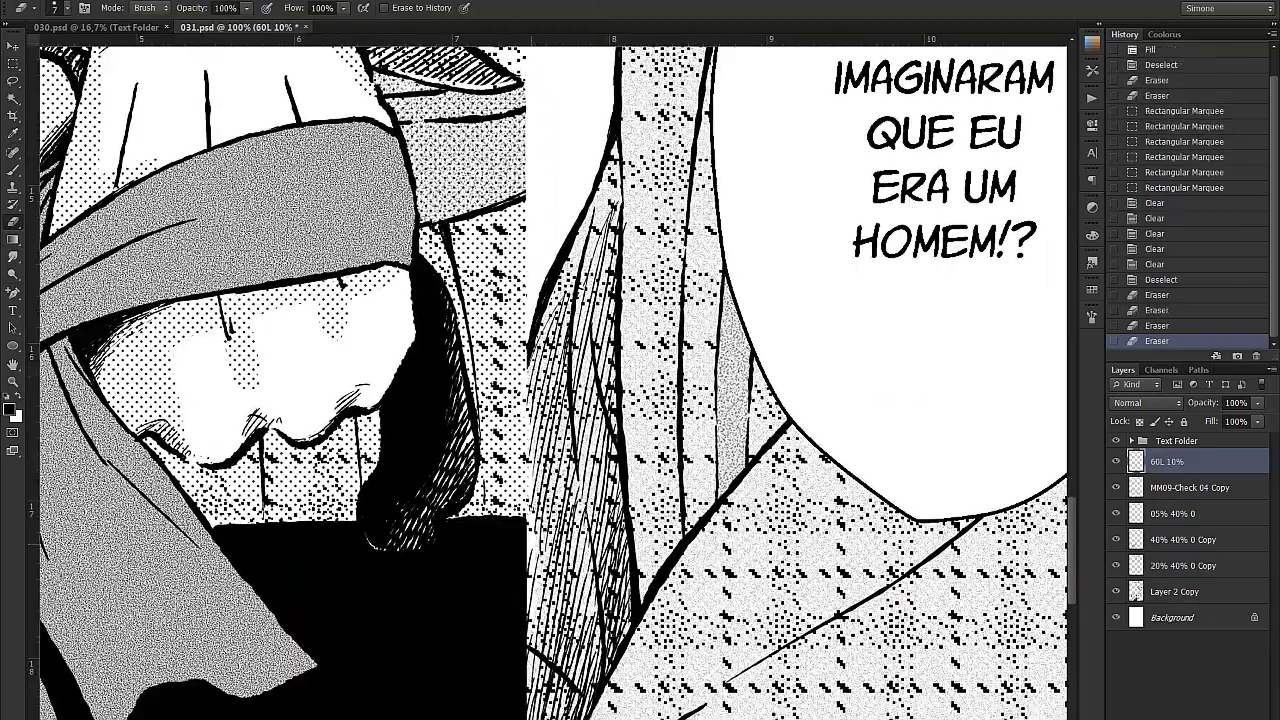
key("ctrl+minus")
key("ctrl+minus")
key("ctrl+minus")
key("ctrl+minus")
key("ctrl+minus")
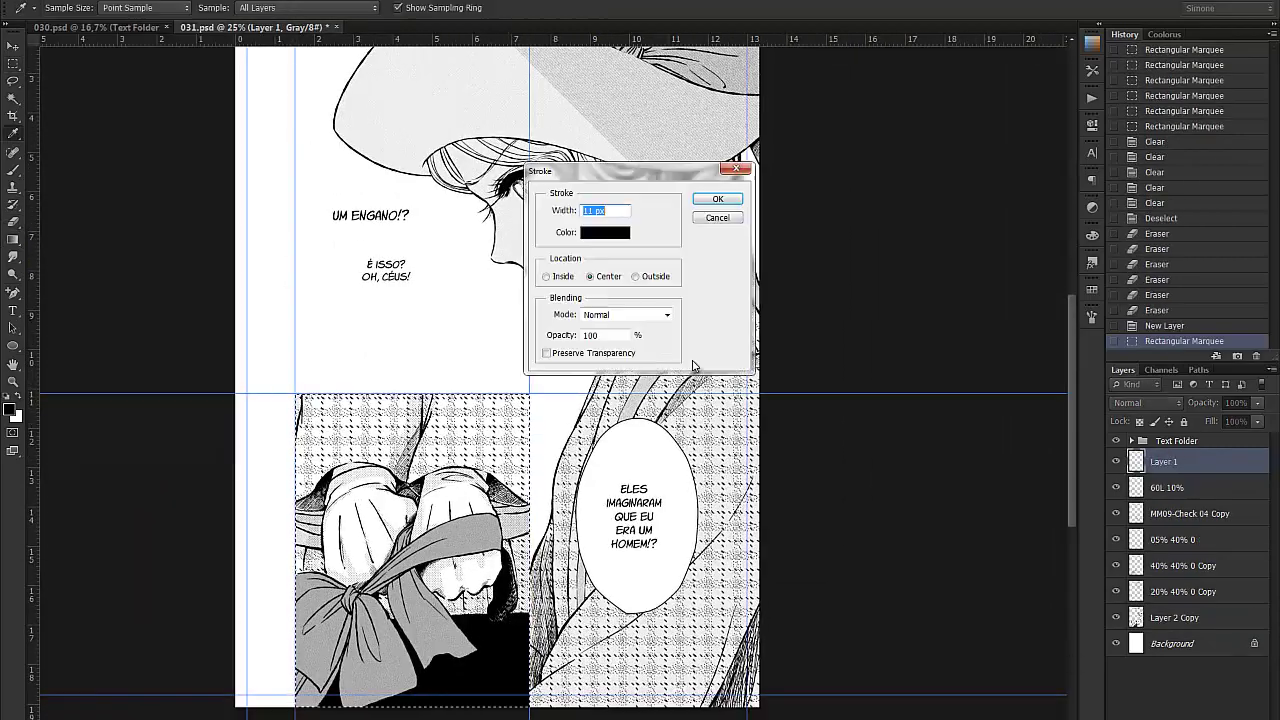
Frame the bundle panel on a new layer with an 11 px black centred stroke, and merge the tone layers into one
key("Return")
key("ctrl+d")
key("ctrl+minus")
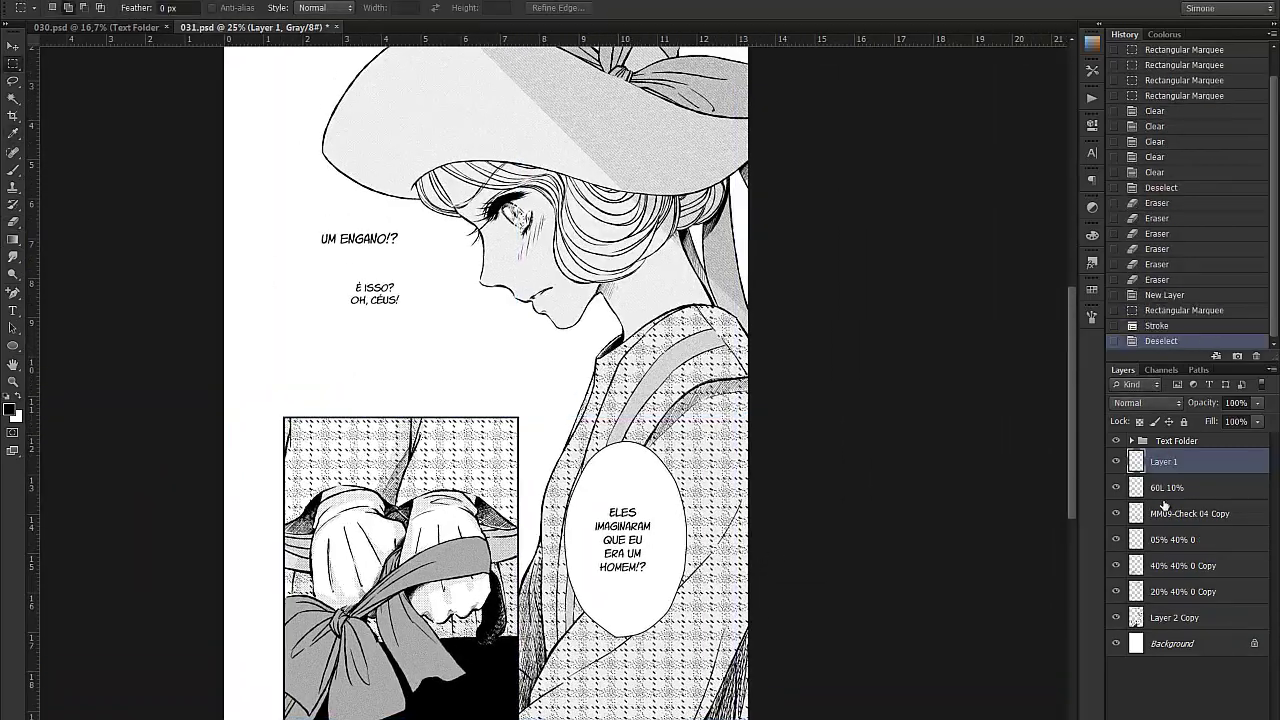
key("ctrl+e")
Break up the text group, set the Text Folder balloon layer's fill to 0% and give it a 12 px black outside stroke
left_click(1147, 541)
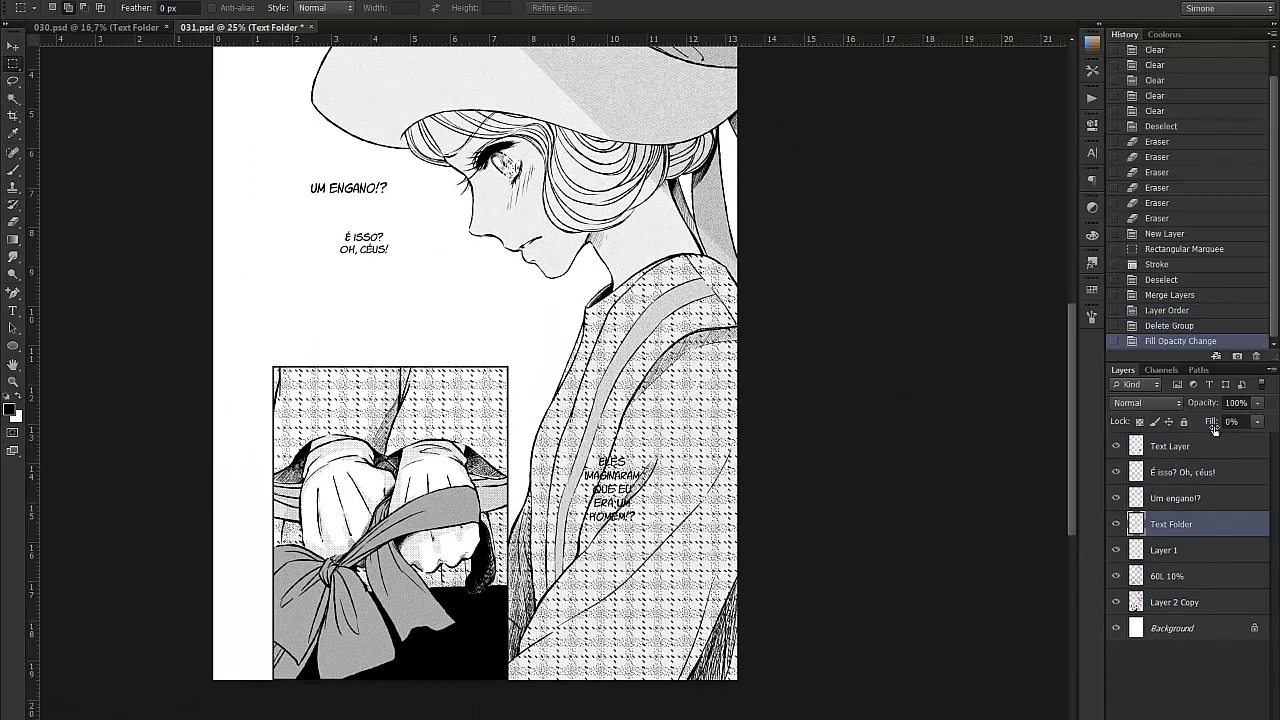
double_click(1230, 539)
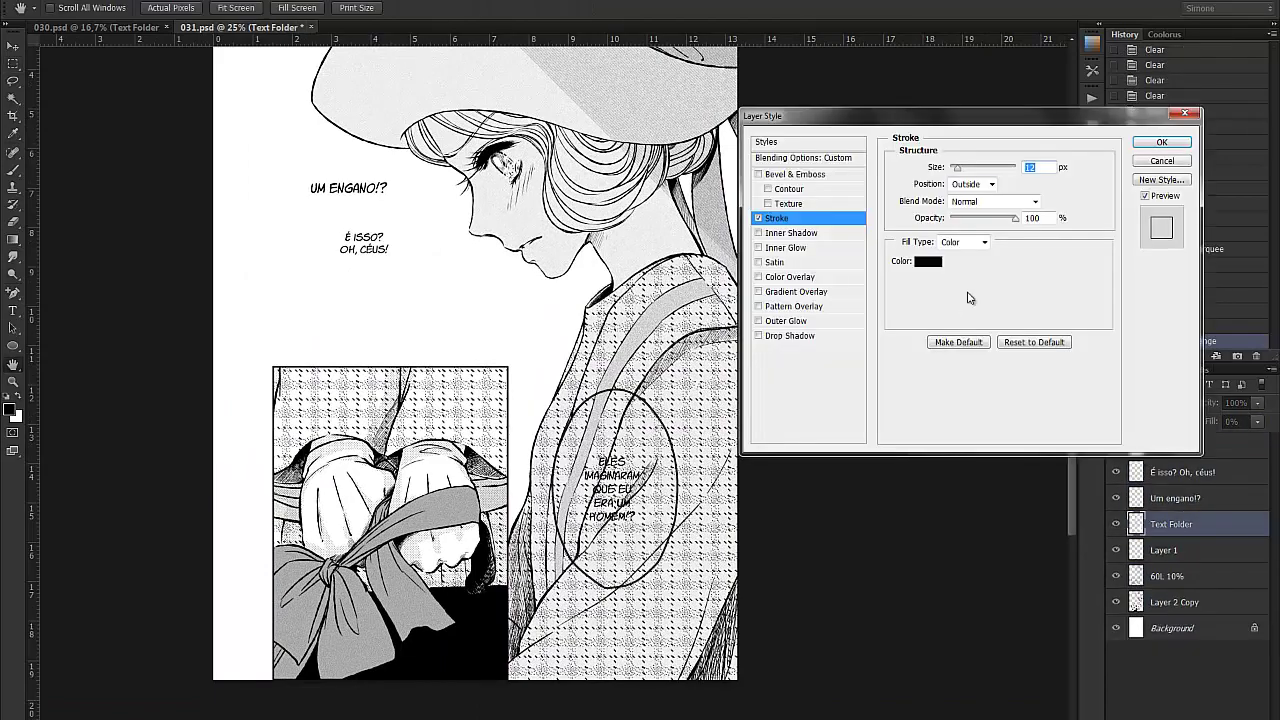
key("Return")
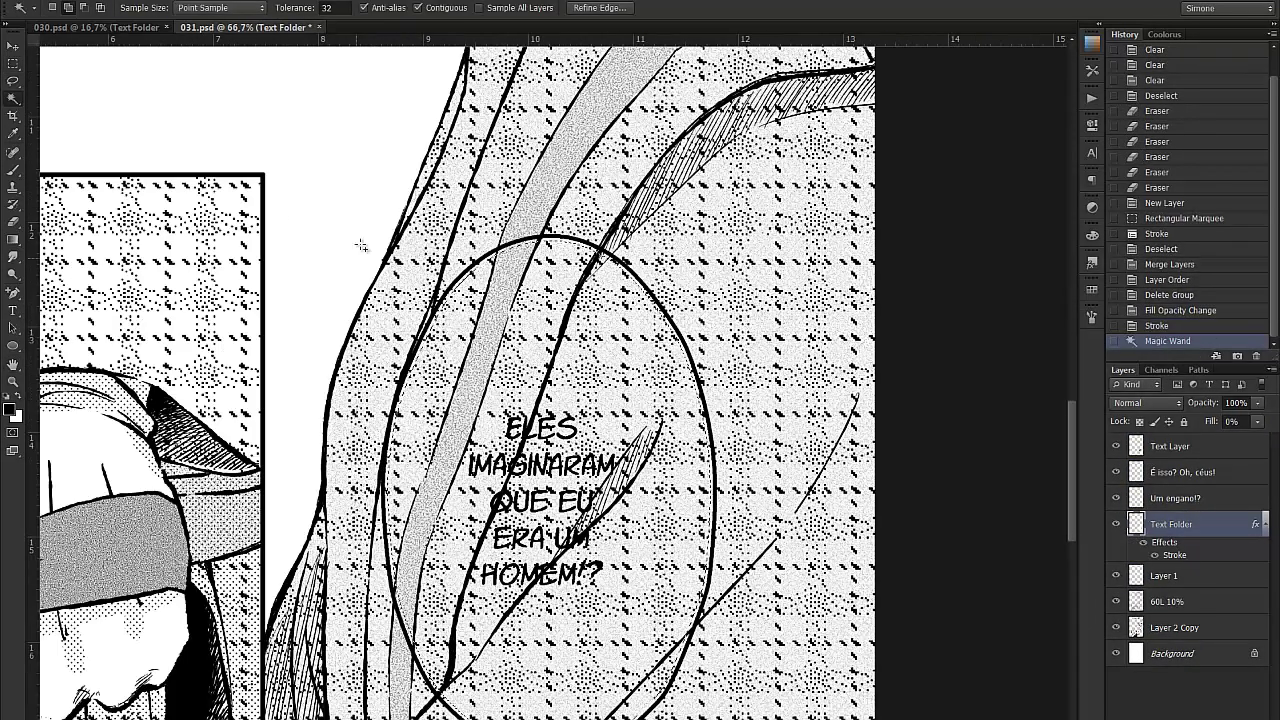
Contract the selection inside the balloon and fill it with a pattern on a new layer
key("alt+s")
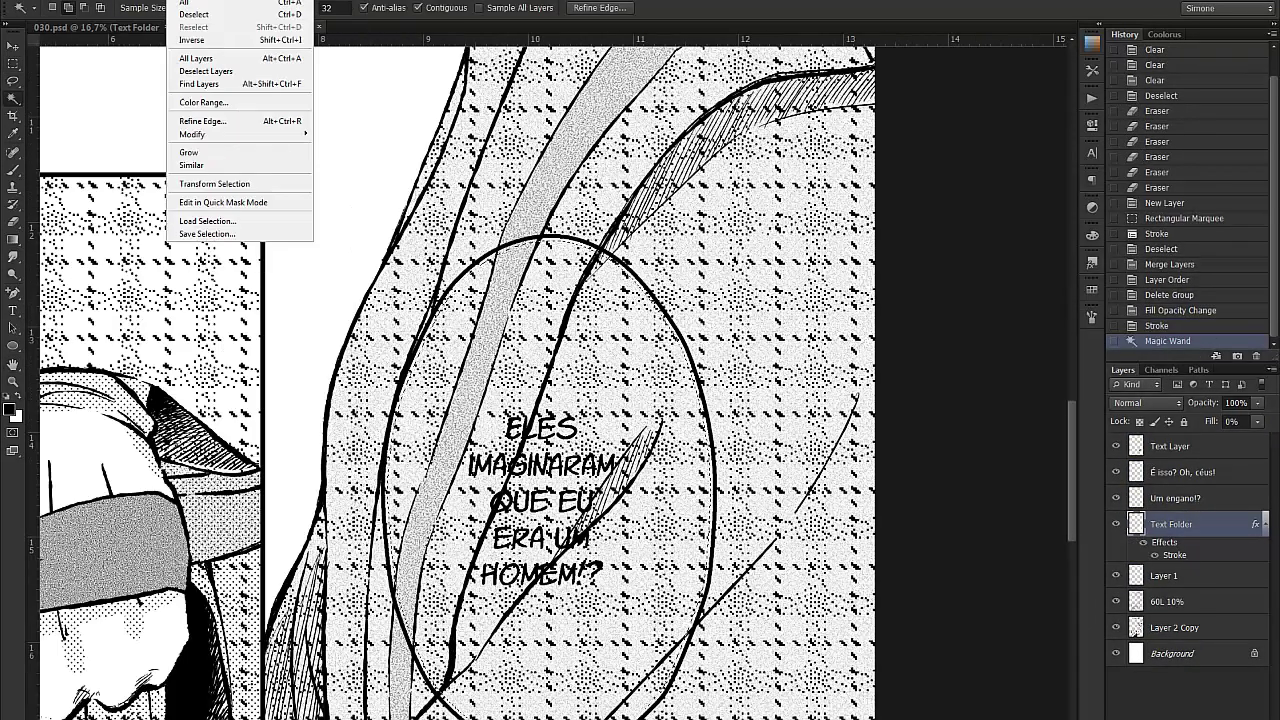
key("m")
key("c")
key("Return")
key("g")
left_click(130, 8)
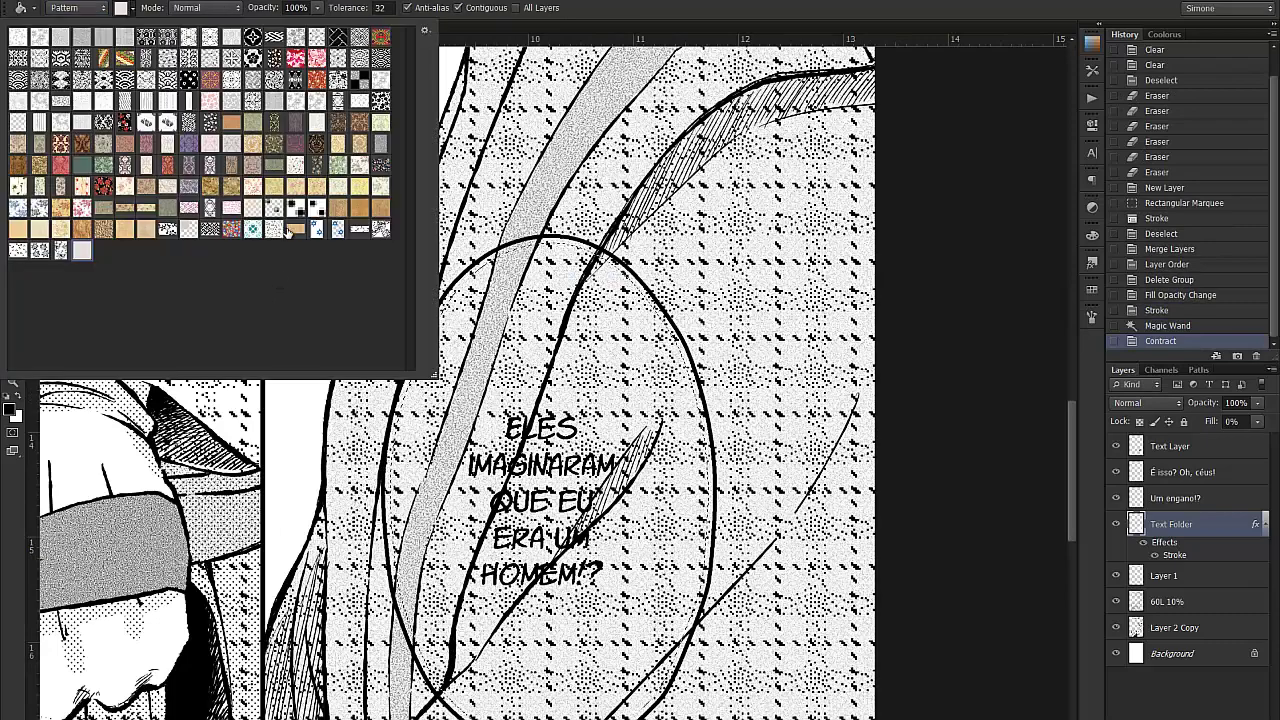
left_click(288, 230)
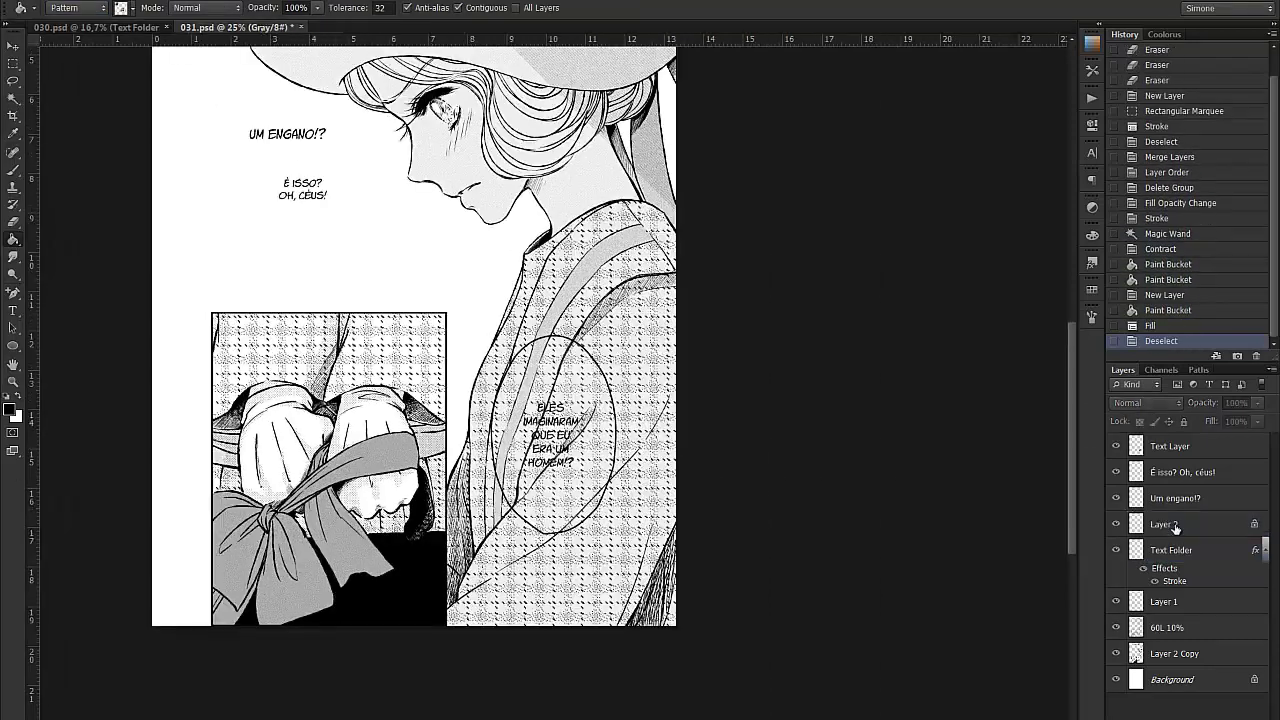
Duplicate the balloon's pattern layer, Layer 2, three times
key("ctrl+j")
key("ctrl+j")
key("ctrl+plus")
key("ctrl+j")
Switch to the desktop and open the script document Ato-01 in Word to find the balloon's dialogue
left_click(1170, 446)
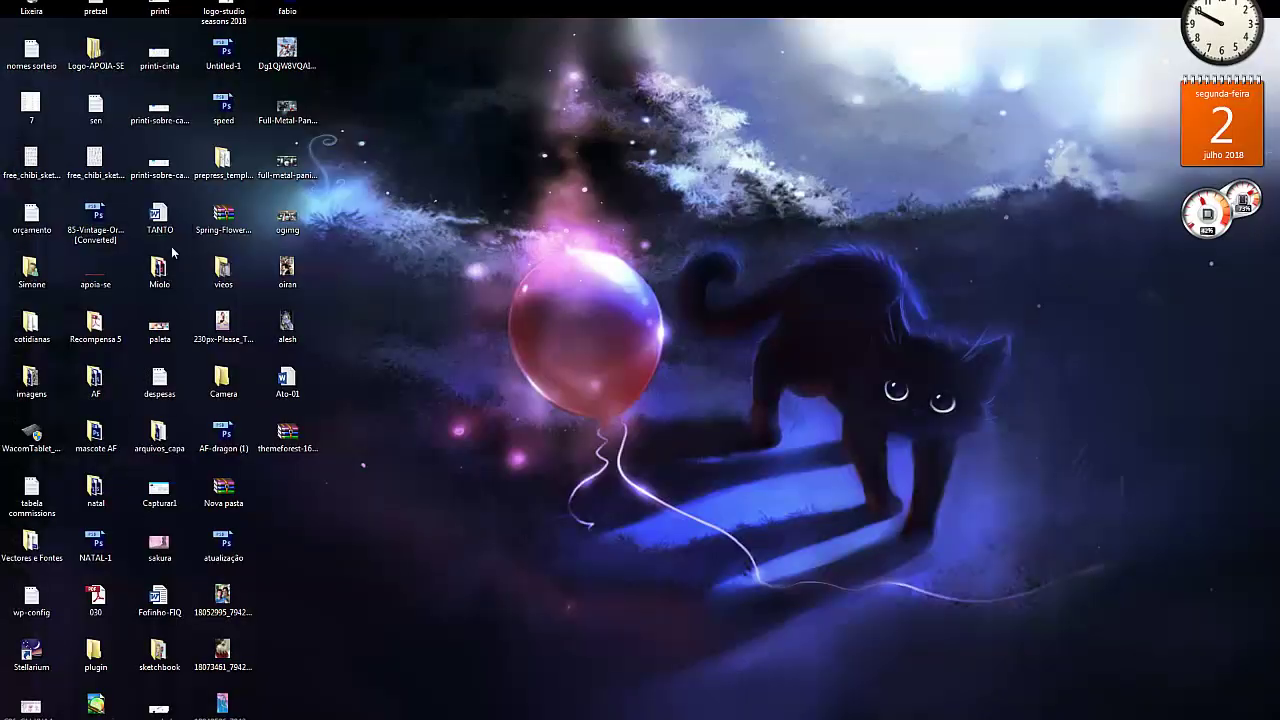
double_click(287, 377)
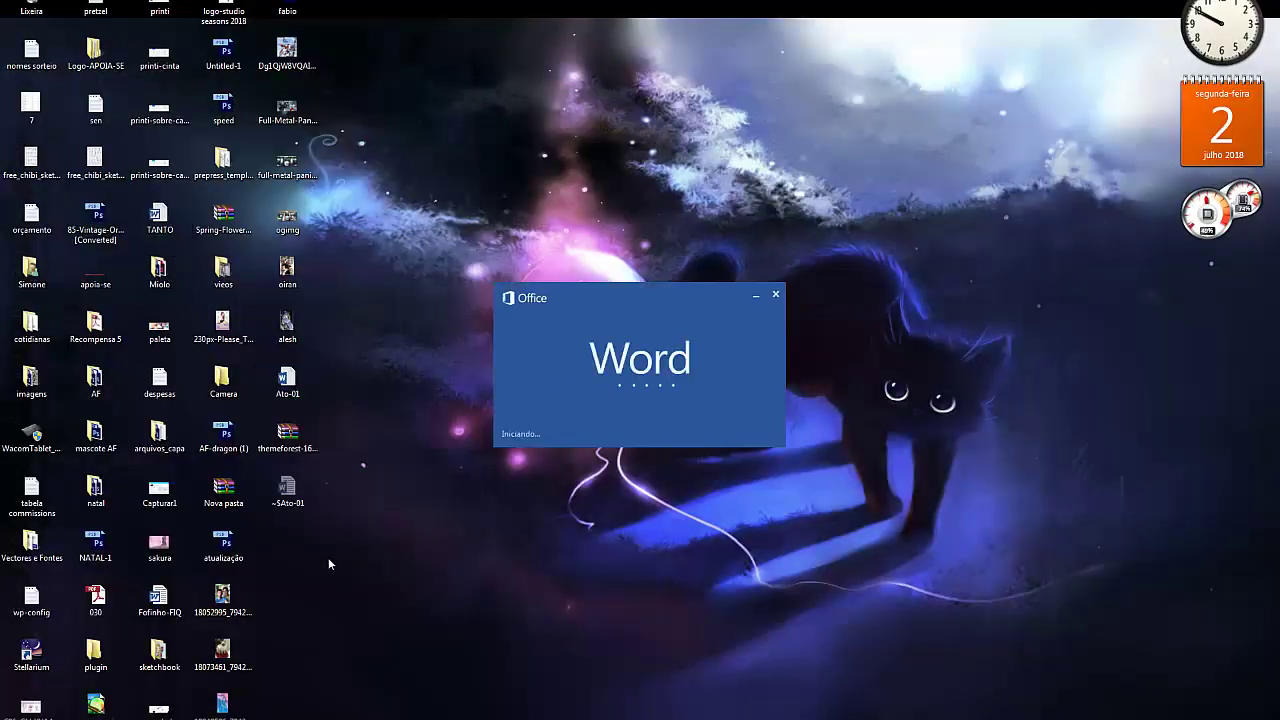
scroll(1247, 695, "down", 10)
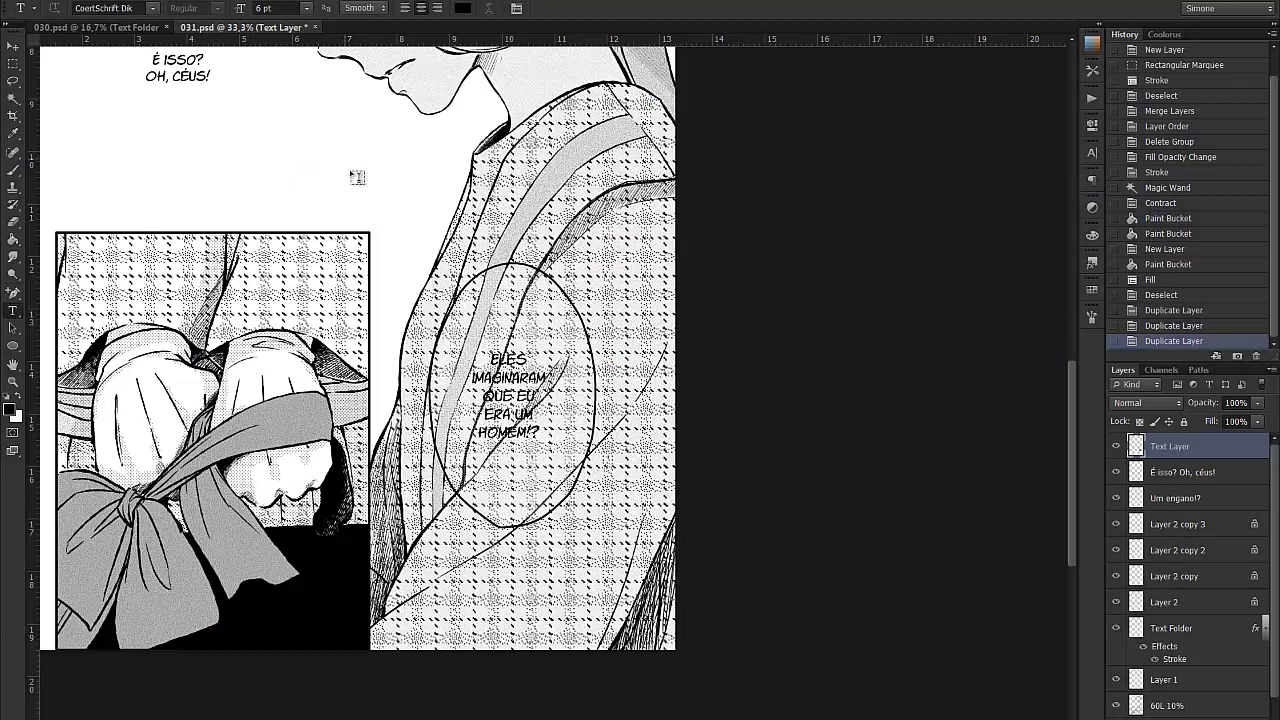
Add the text "ELES IMAGINARAM QUE EU ERA UM HOMEM!?" in Photoshop over five lines, CoertSchrift 6 pt with 10 pt leading
left_click(357, 177)
type("ELES IMAGINARAM QUE EU ERA UM HOMEM!?")
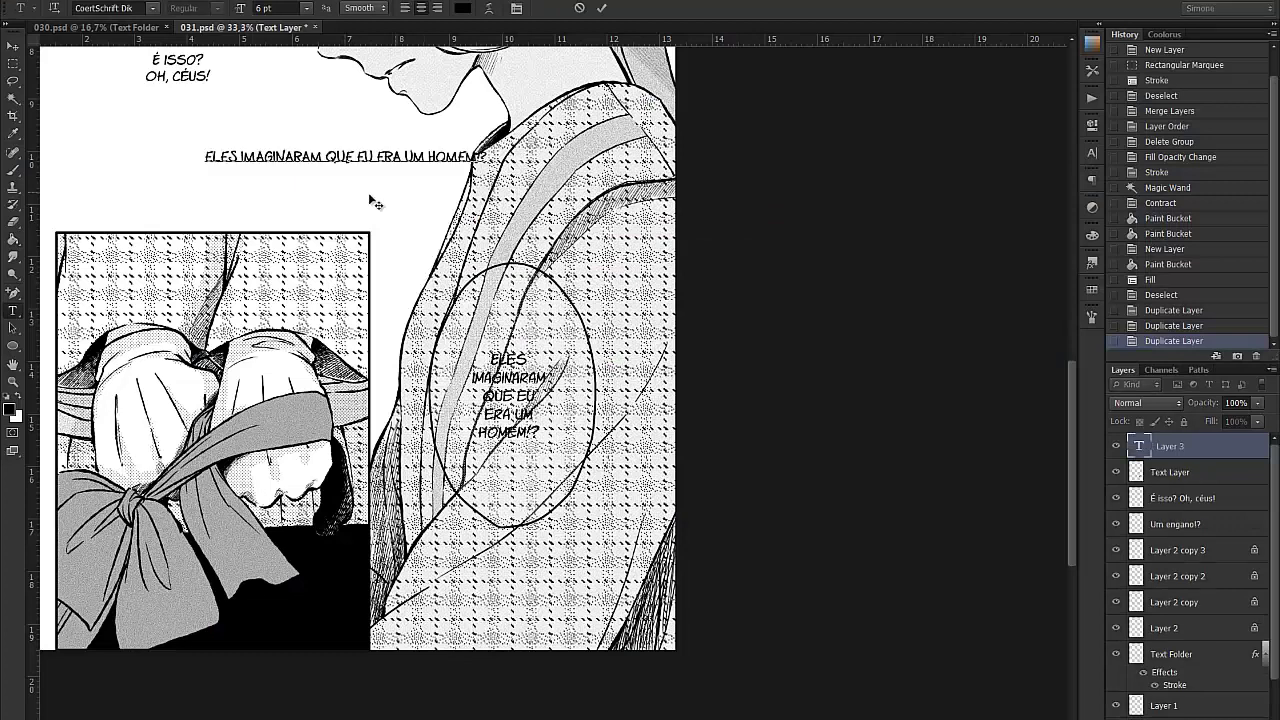
left_click(1092, 153)
left_click(1033, 182)
type("24")
key("Return")
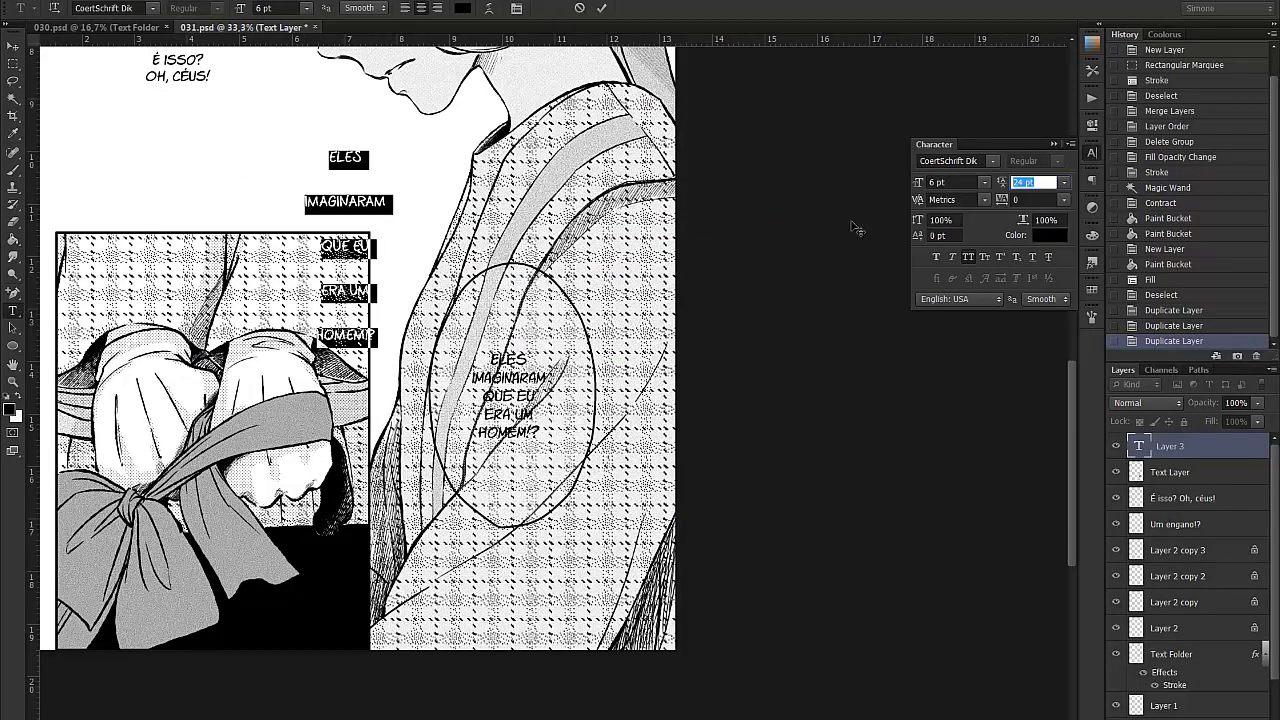
Move the new text into the balloon, scaled to 7,1 pt with a stroke effect, and hide the old Text Layer
key("ctrl+Return")
left_click_drag(345, 200, 510, 395)
left_click(1116, 472)
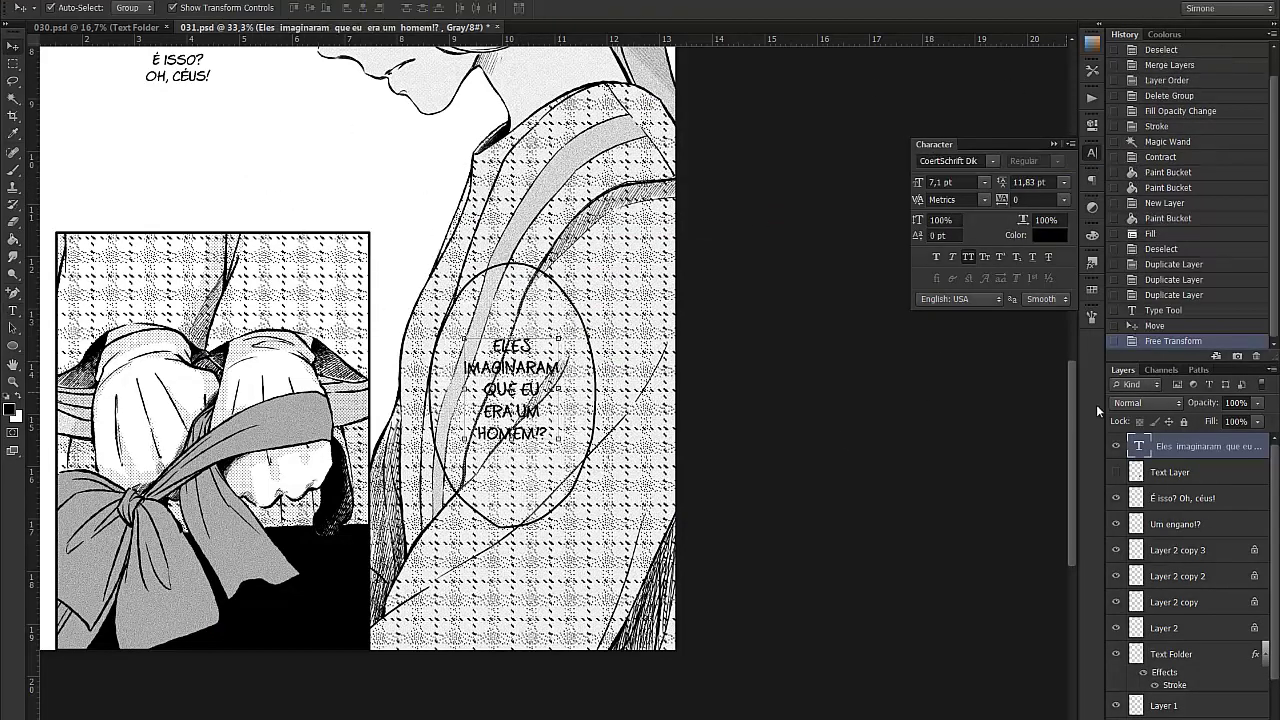
double_click(1200, 446)
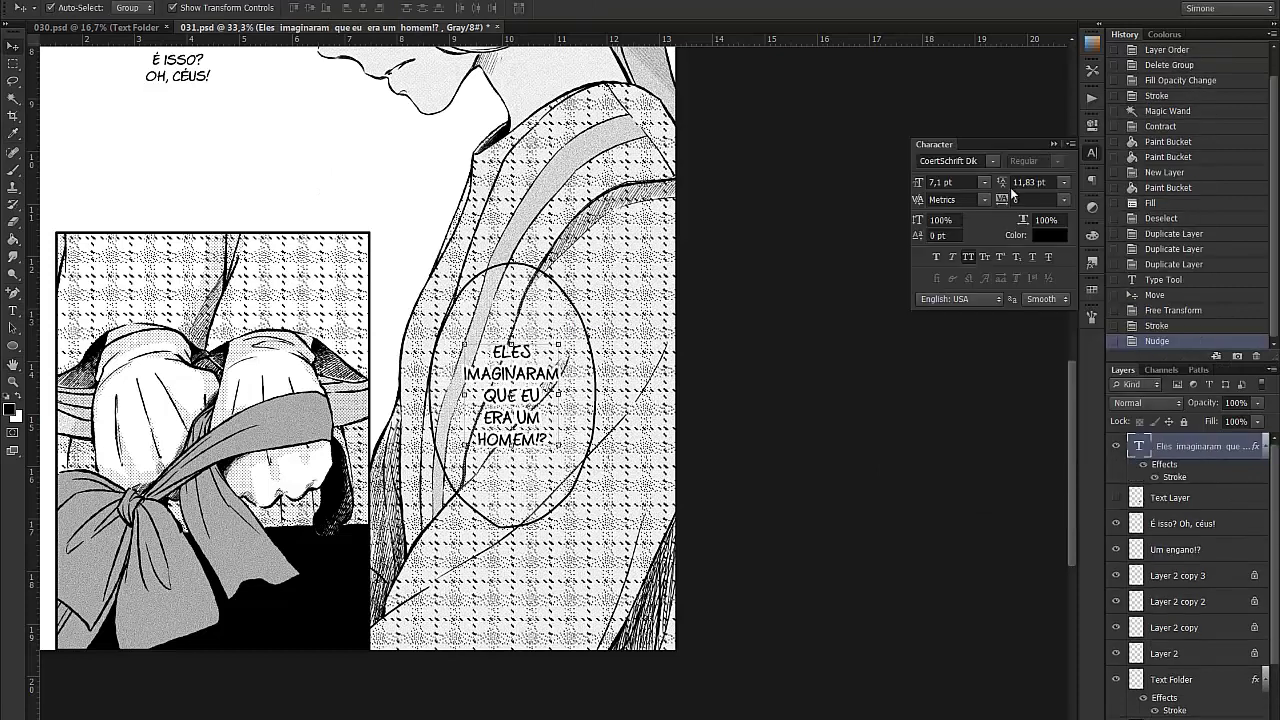
Delete Layer 2, its copies and the old Text Layer, and set the Text Folder balloon's fill to 0%
left_click(1171, 575)
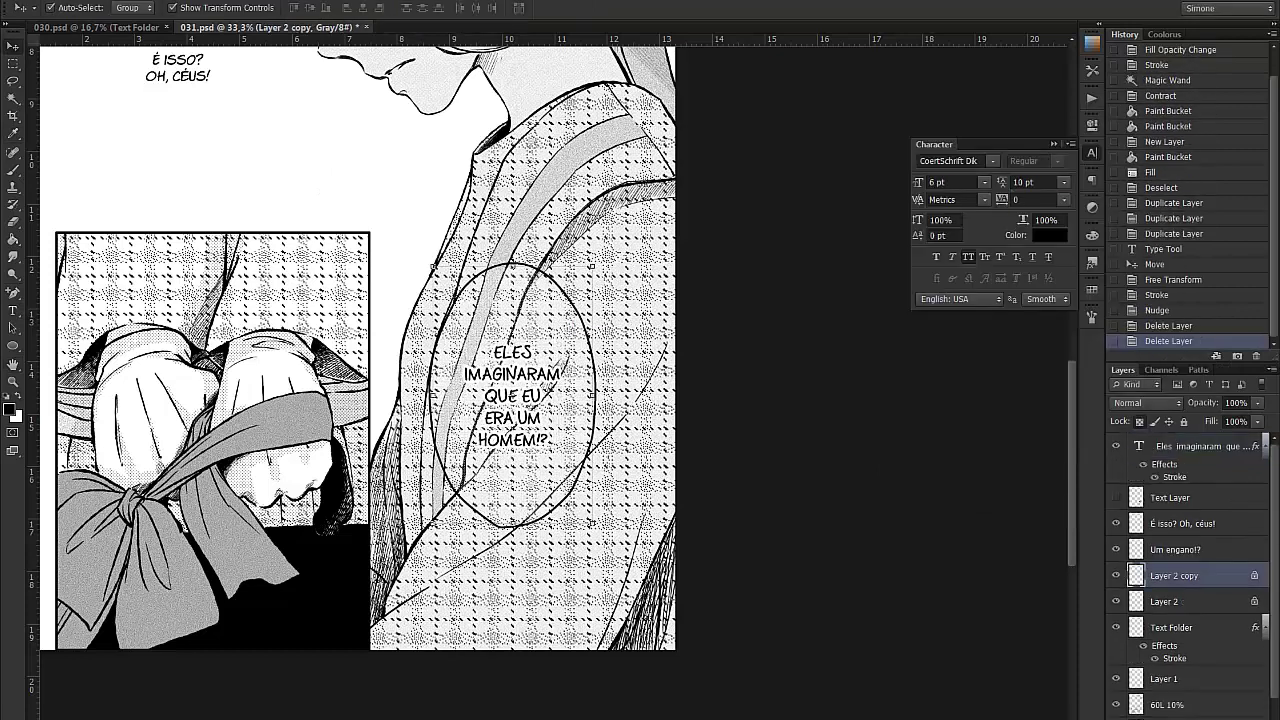
left_click(12, 101)
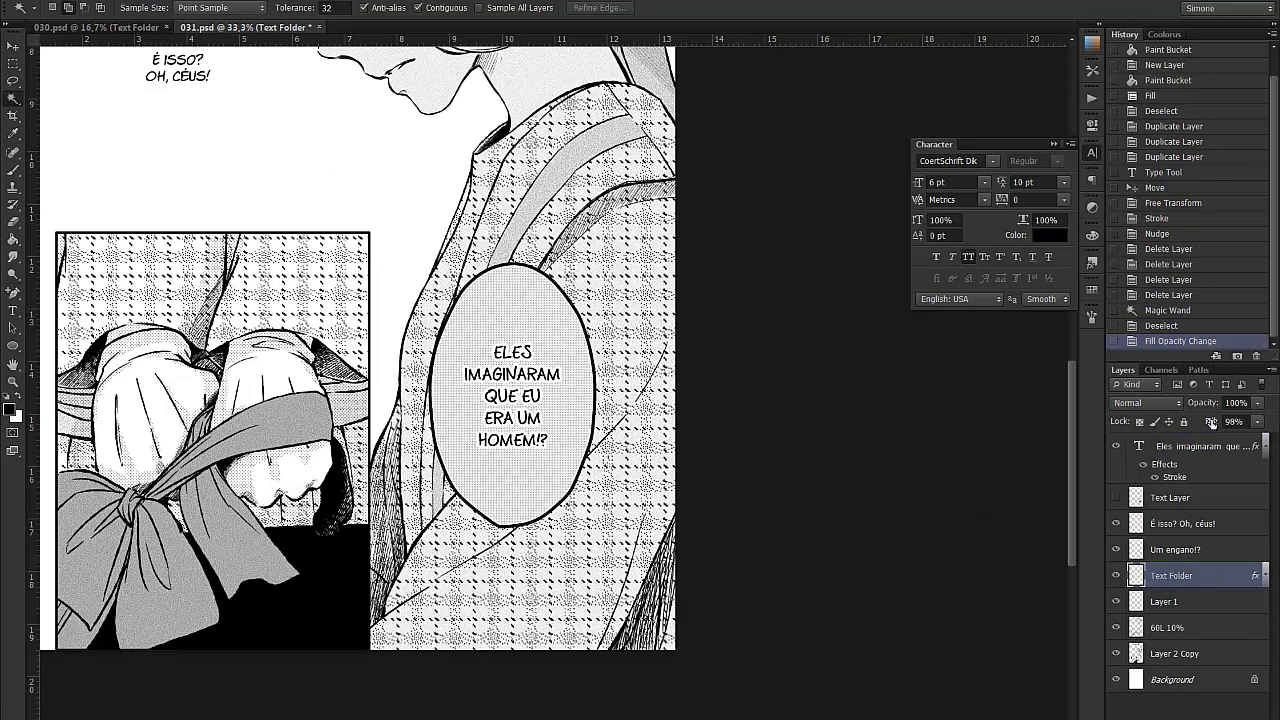
left_click_drag(1211, 421, 1180, 421)
left_click(1170, 497)
key("Delete")
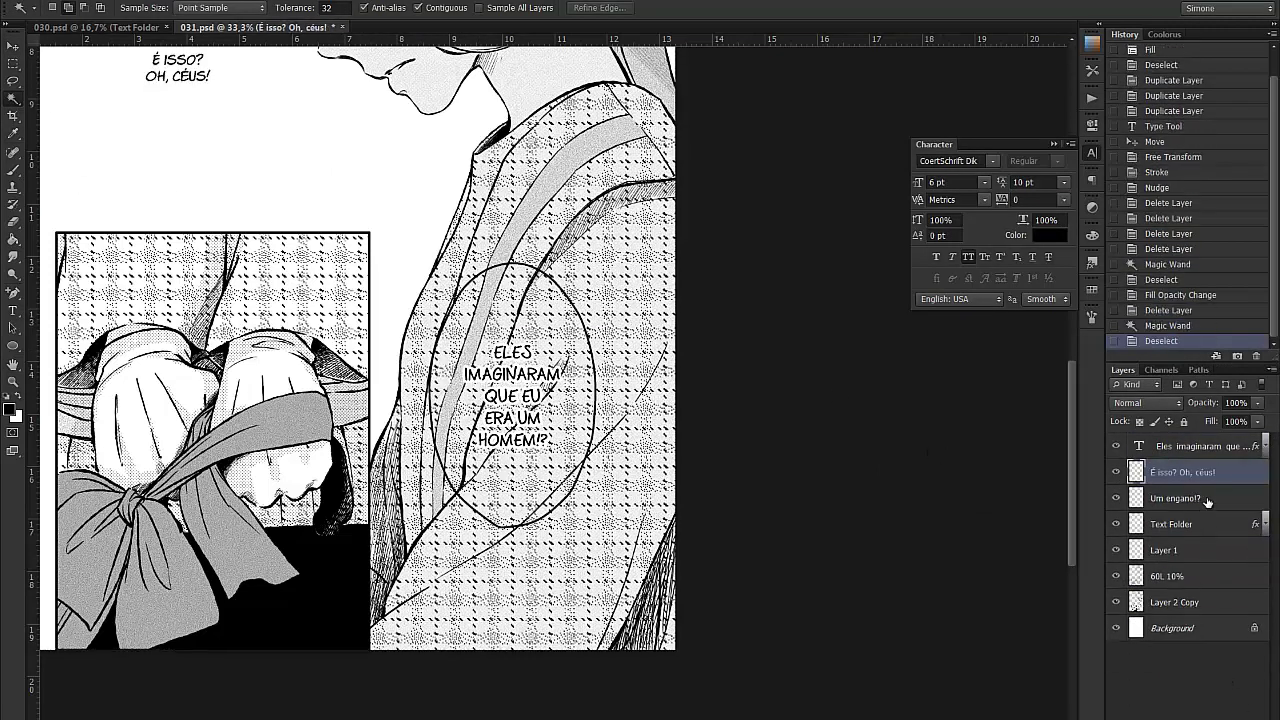
Replace the Text Folder balloon with a lasso-drawn balloon on a new layer, filled white with a black stroke effect
left_click(1171, 524)
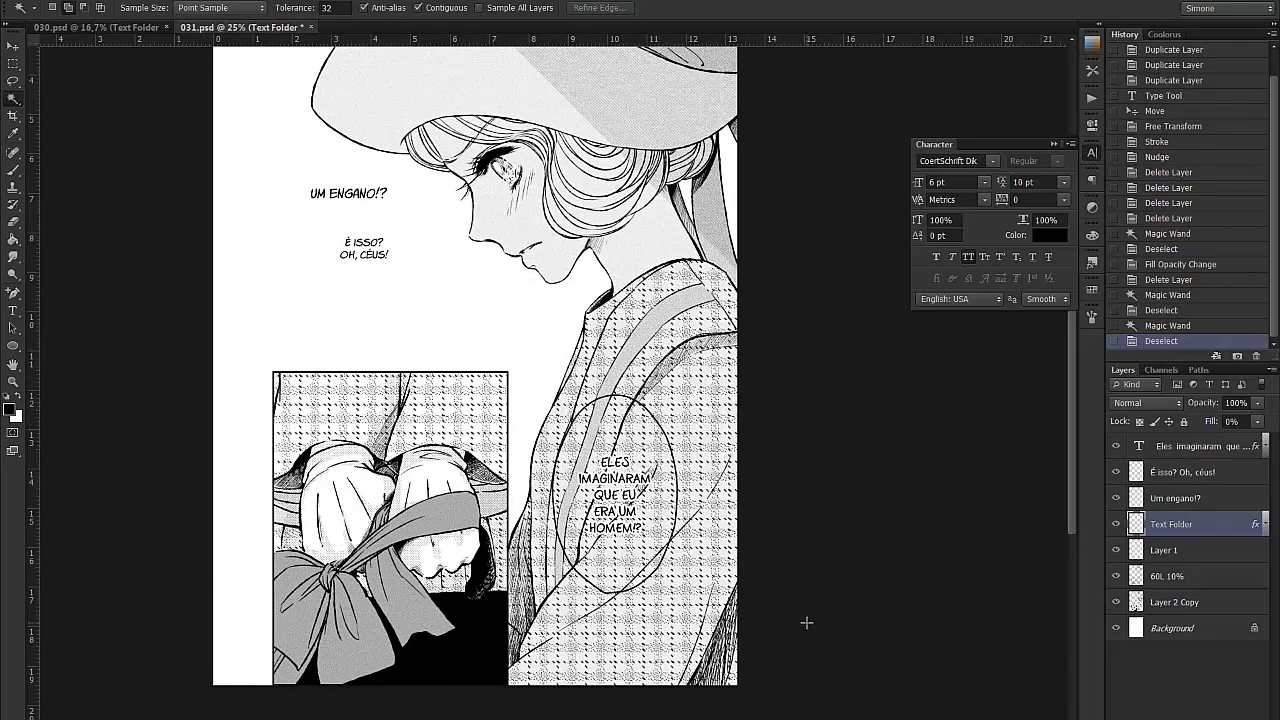
key("Delete")
key("ctrl+shift+alt+n")
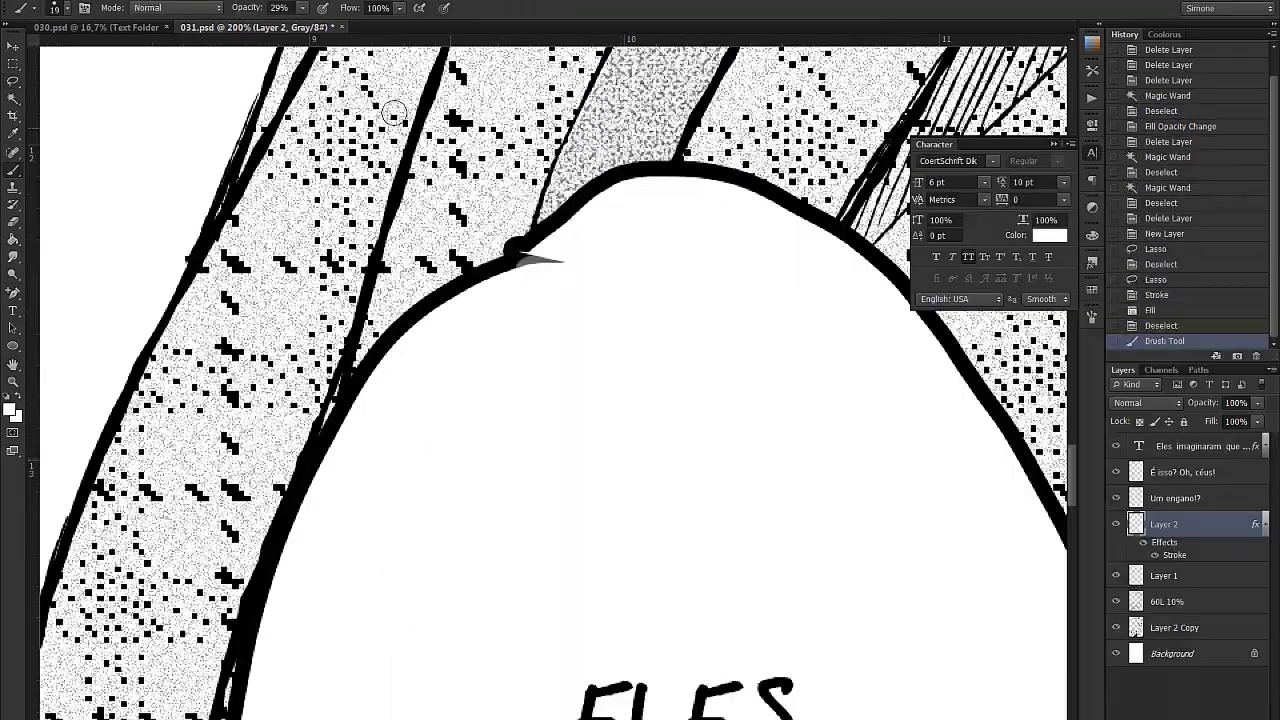
Smooth the uneven join in the new balloon's upper outline with the white Brush and the Eraser
left_click_drag(505, 255, 566, 258)
key("ctrl+minus")
key("ctrl+minus")
key("ctrl+minus")
key("ctrl+minus")
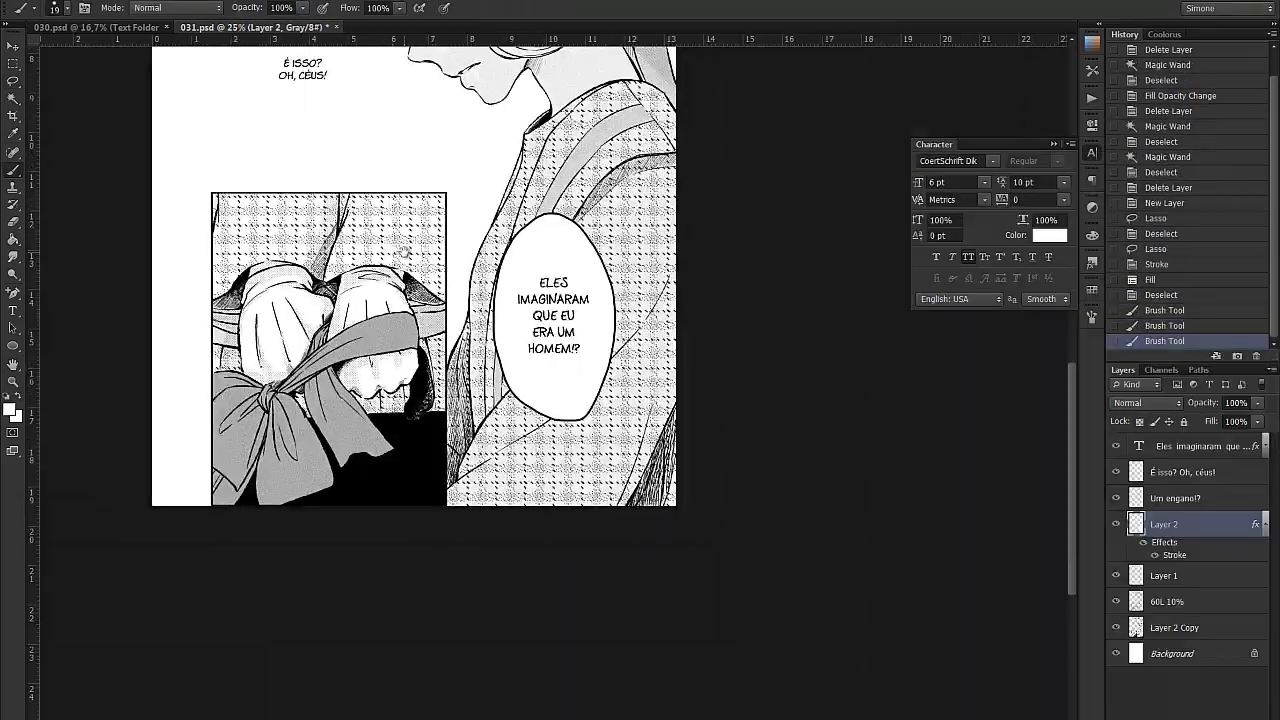
key("e")
Lower the Layer 2 balloon's fill opacity to make it translucent and adjust its stroke effect
mouse_move(1210, 421)
left_mouse_down()
mouse_move(1190, 421)
mouse_move(1212, 424)
left_mouse_up()
double_click(1174, 555)
key("Return")
key("ctrl+minus")
key("ctrl+minus")
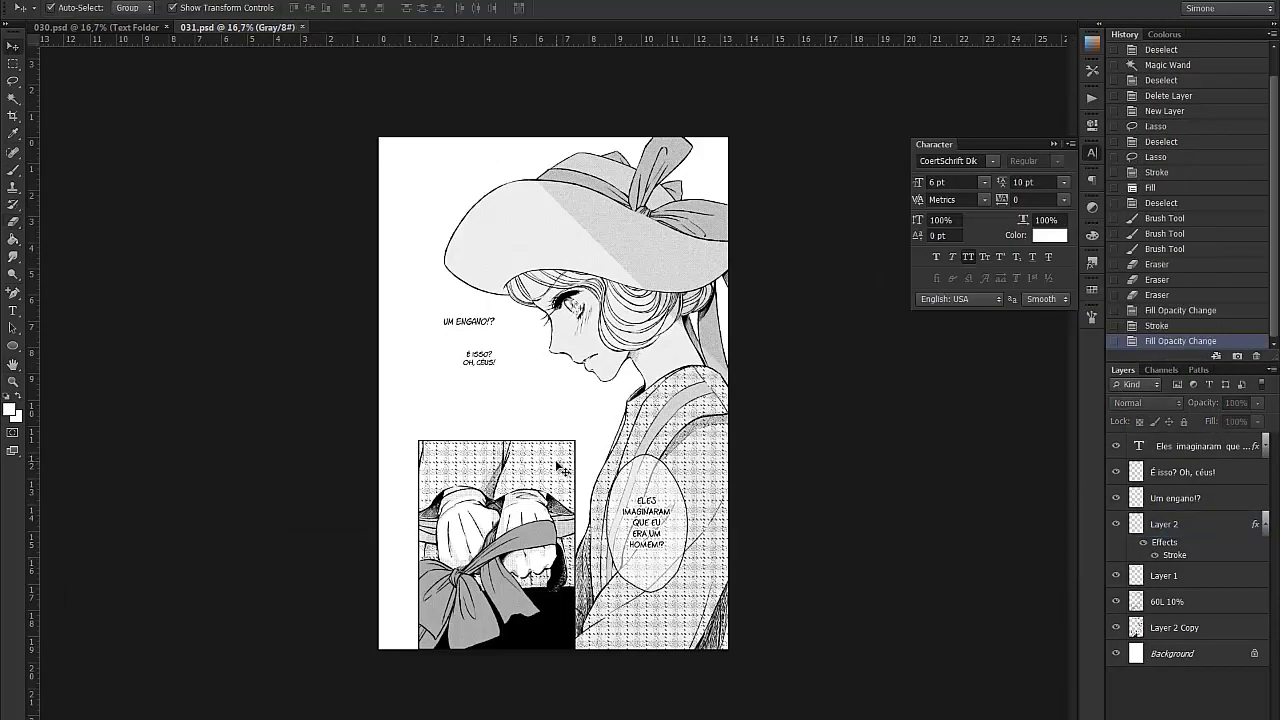
Hide the interface panels to review the finished page
scroll(850, 515, "up", 1)
scroll(790, 420, "down", 1)
scroll(751, 329, "up", 1)
key("Tab")
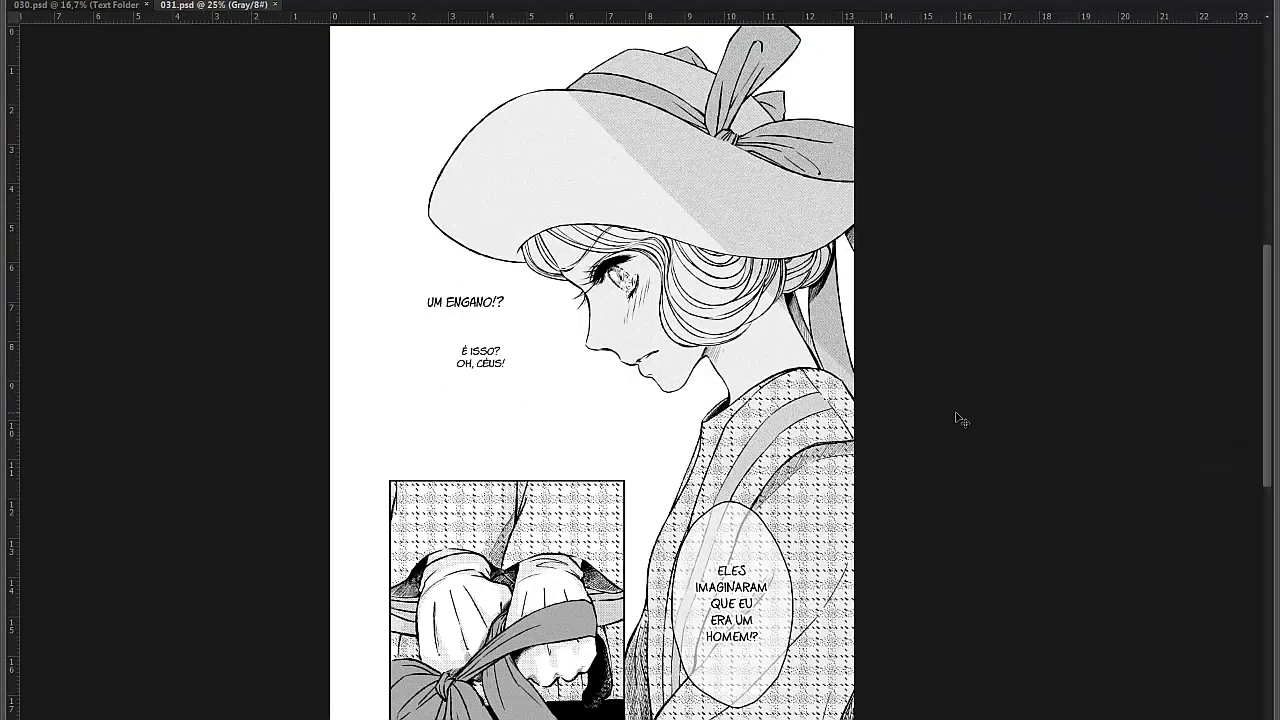